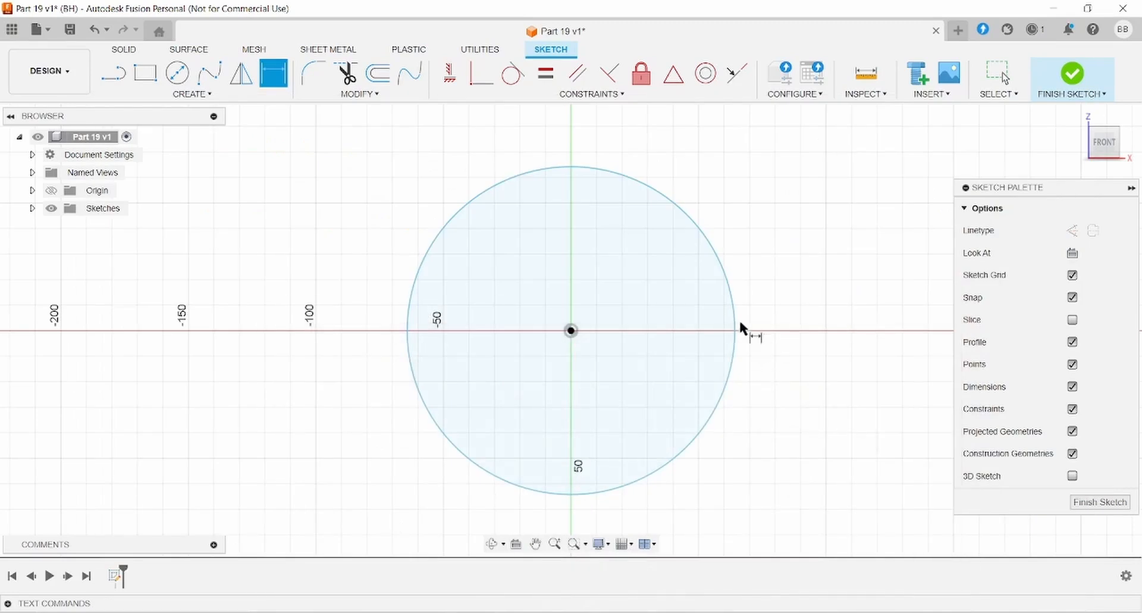
Step: Dimension the sketched circle and set its diameter to 240 mm
click(735, 318)
click(780, 251)
text(240)
key(Return)
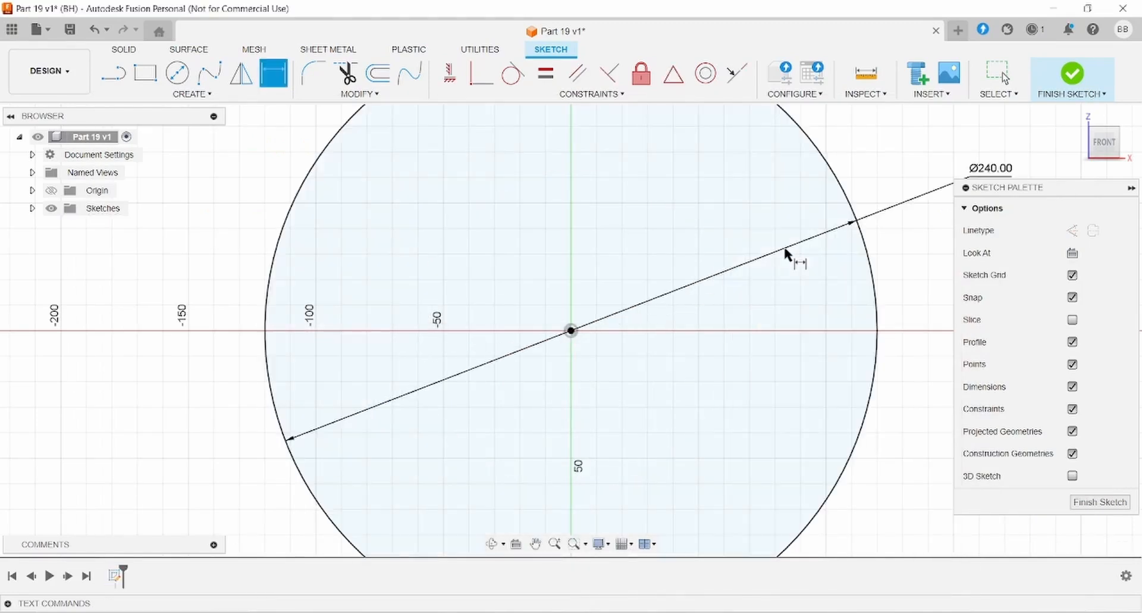
scroll(335, 291, down, 3)
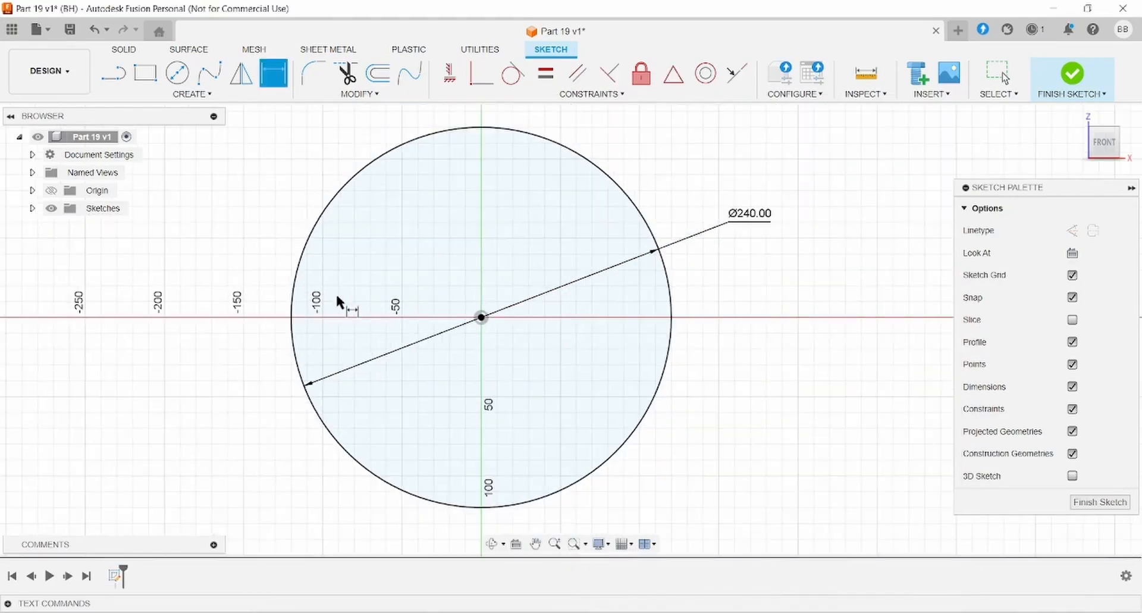
Step: Extrude the 240 mm circle 20 mm to one side as a new body
click(123, 49)
click(145, 73)
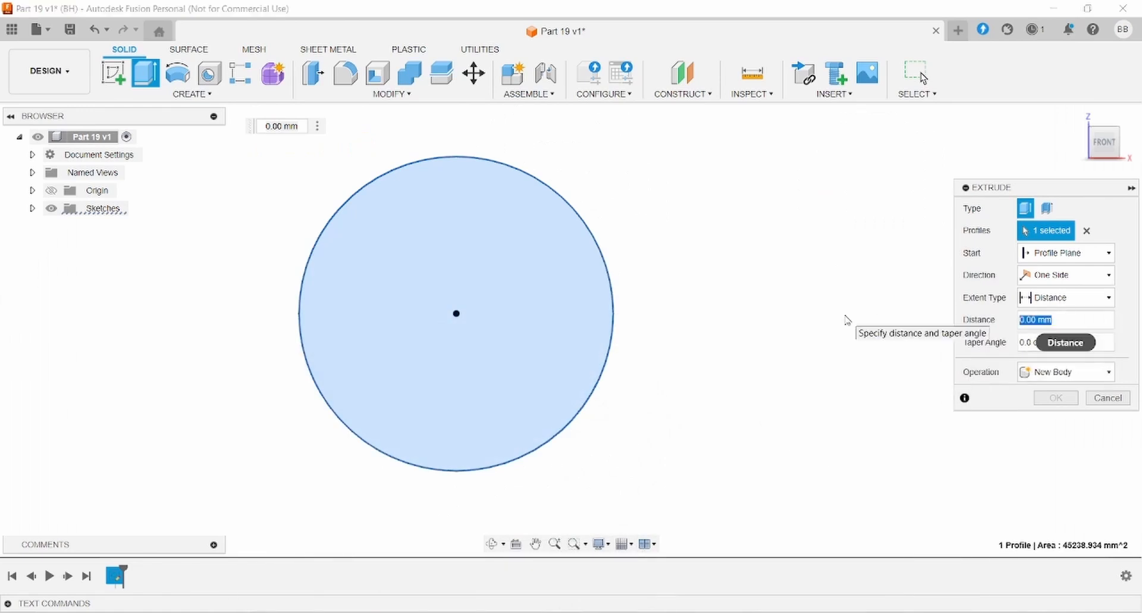
key(Return)
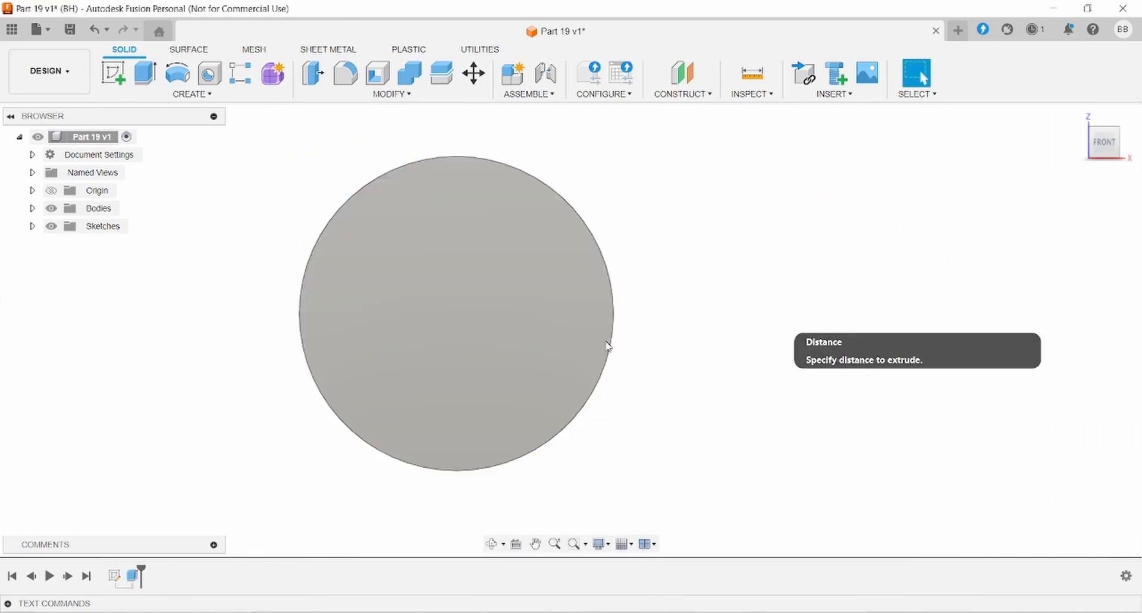
Step: Start a sketch on the disc's flat face and draw a smaller circle centred on the origin
scroll(650, 241, down, 1)
shift+middle_drag(650, 240, 705, 140)
click(493, 288)
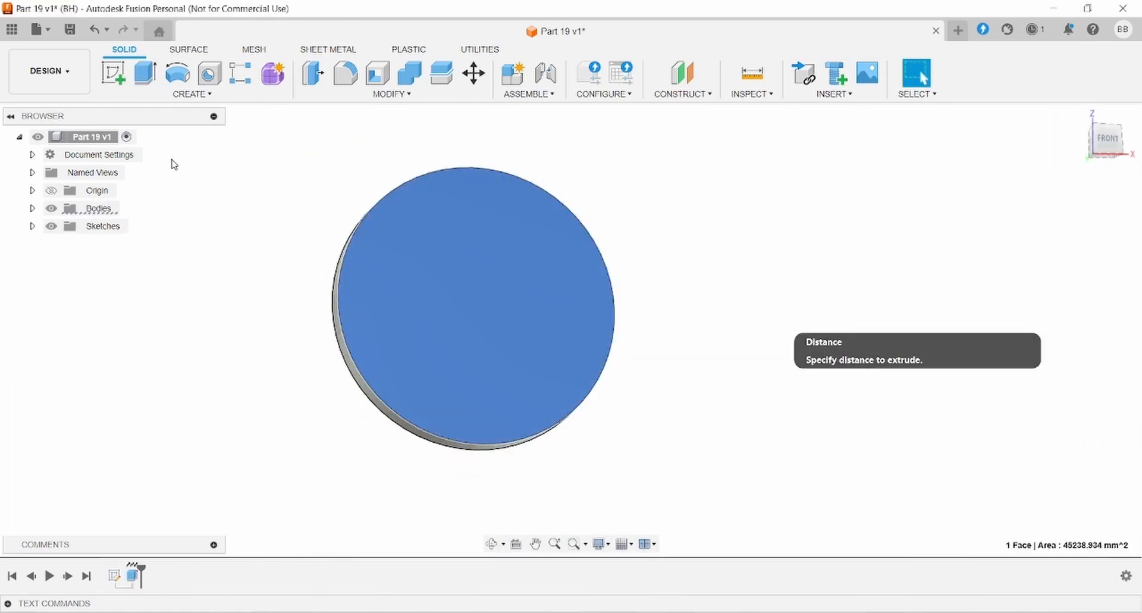
click(113, 74)
click(177, 74)
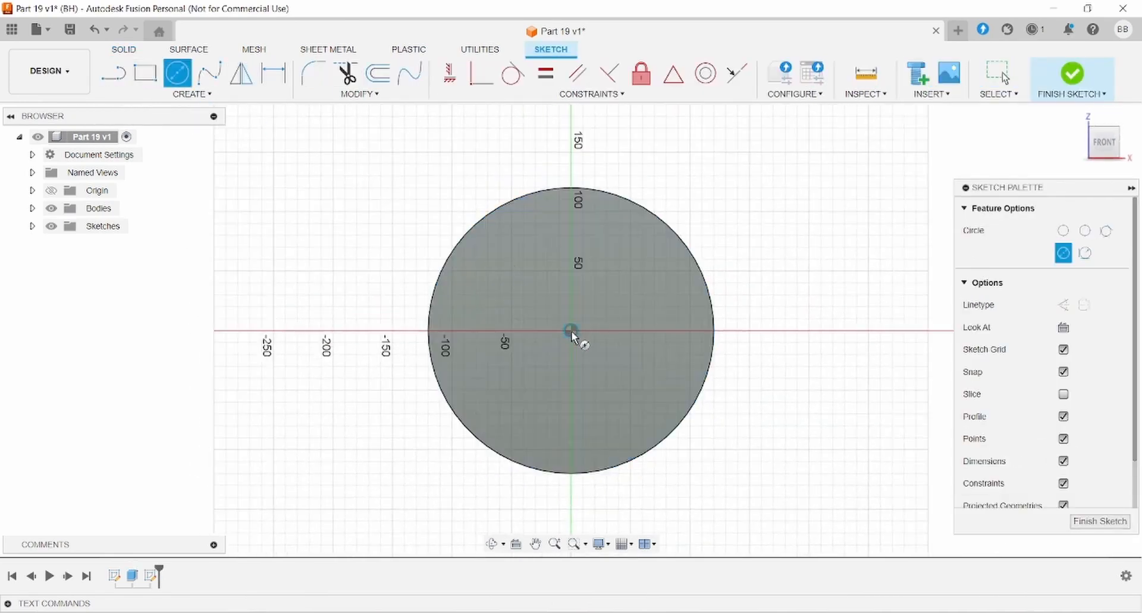
click(571, 331)
click(642, 285)
Step: Check the reference drawing and set the inner circle's diameter to 120 mm
key(d)
key(alt+Tab)
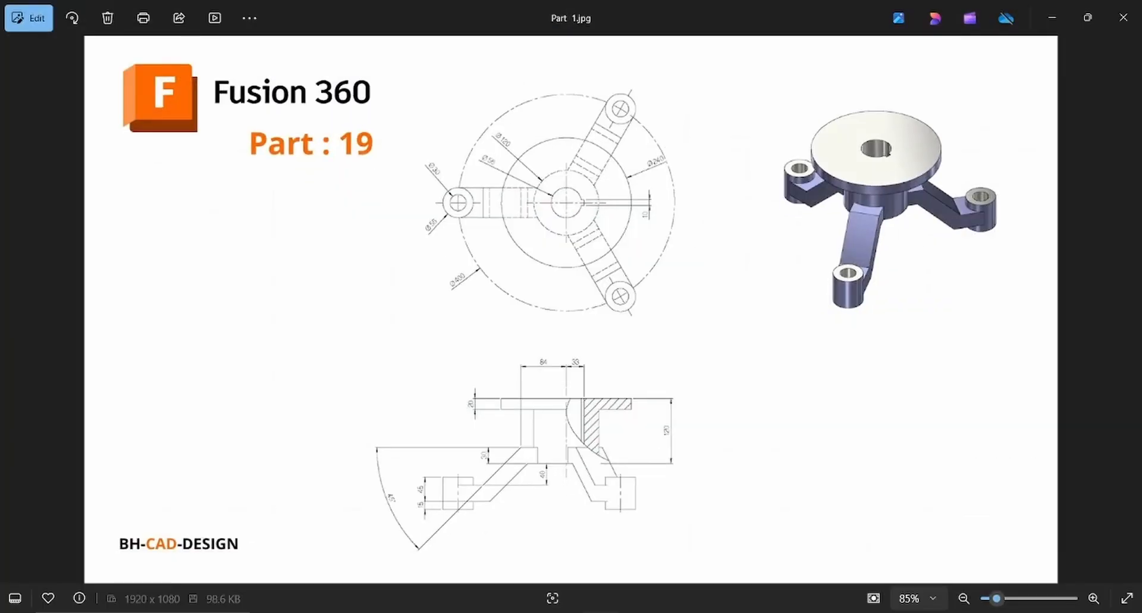
key(alt+Tab)
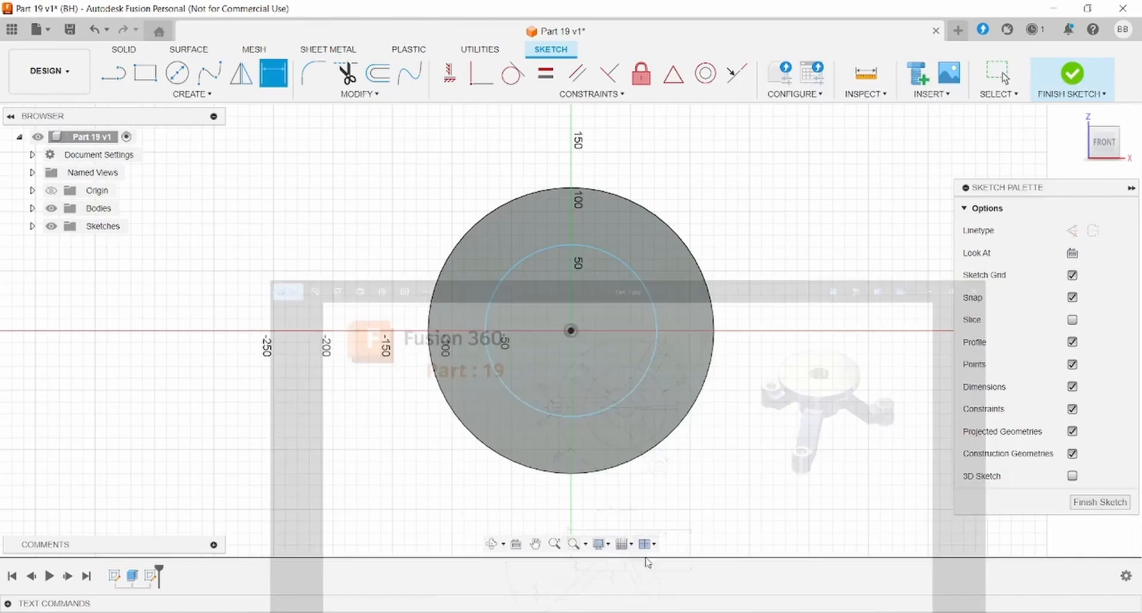
click(653, 310)
click(796, 191)
text(120)
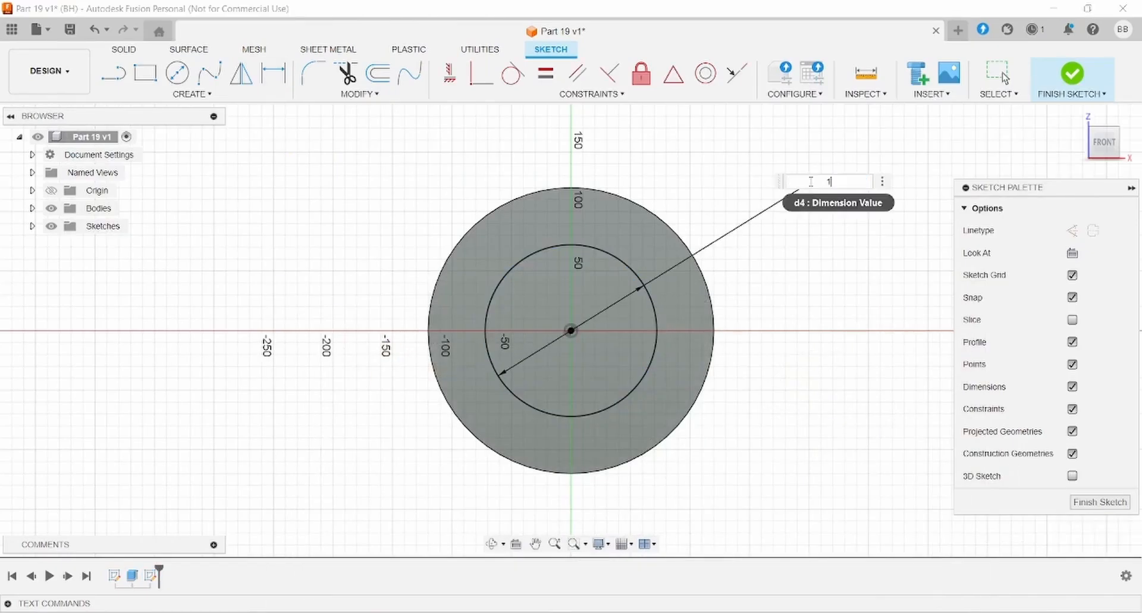
key(Return)
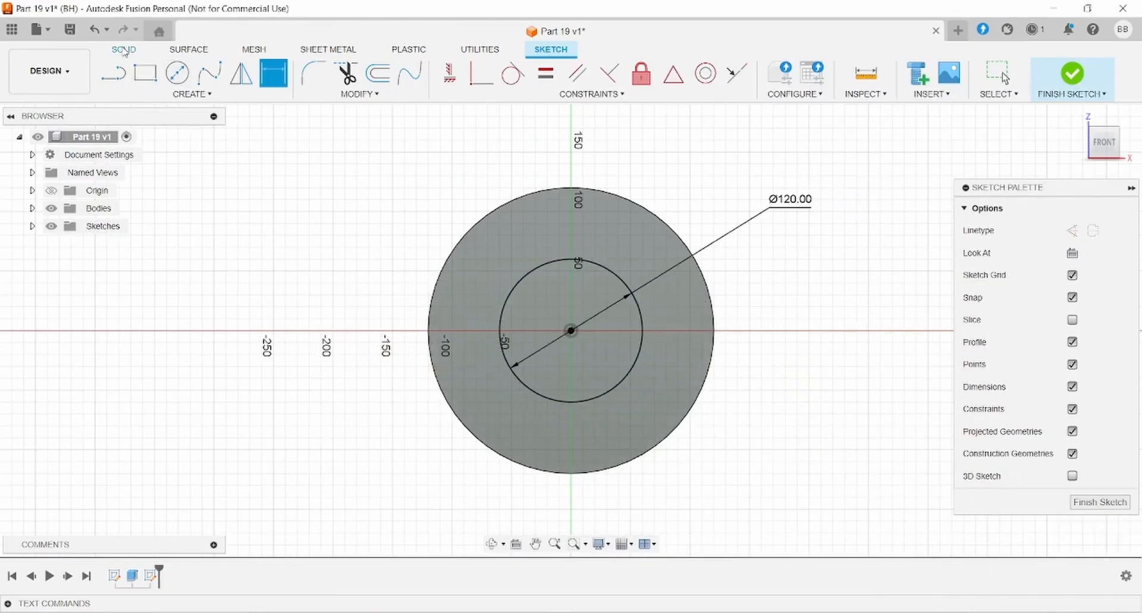
Step: Extrude the 120 mm circle 100 mm outward from the disc, joined to the existing body
click(124, 50)
click(145, 73)
click(492, 290)
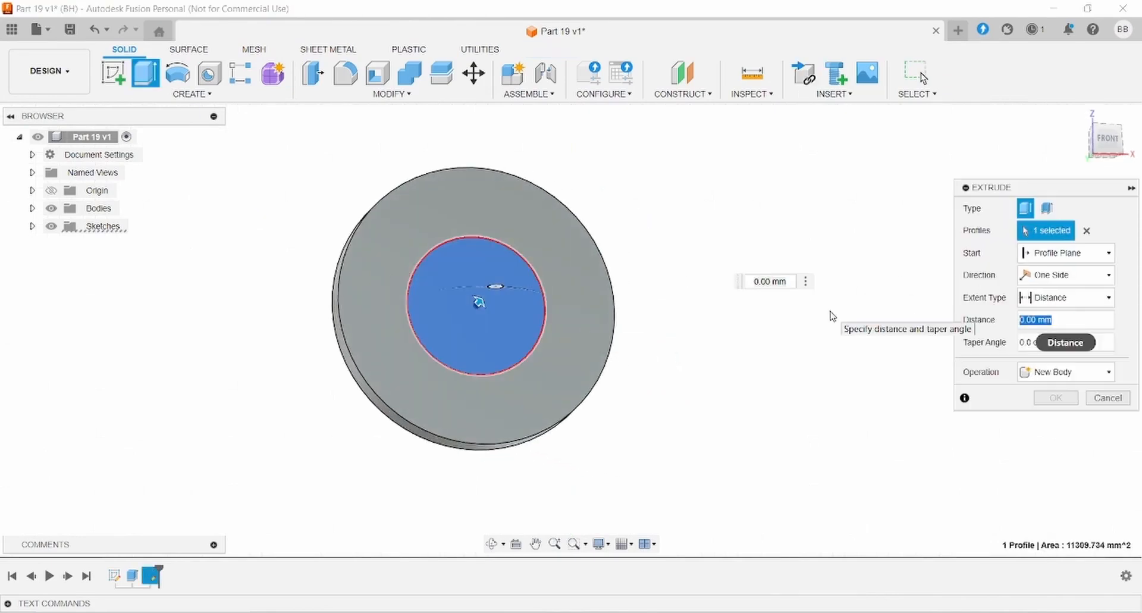
text(100)
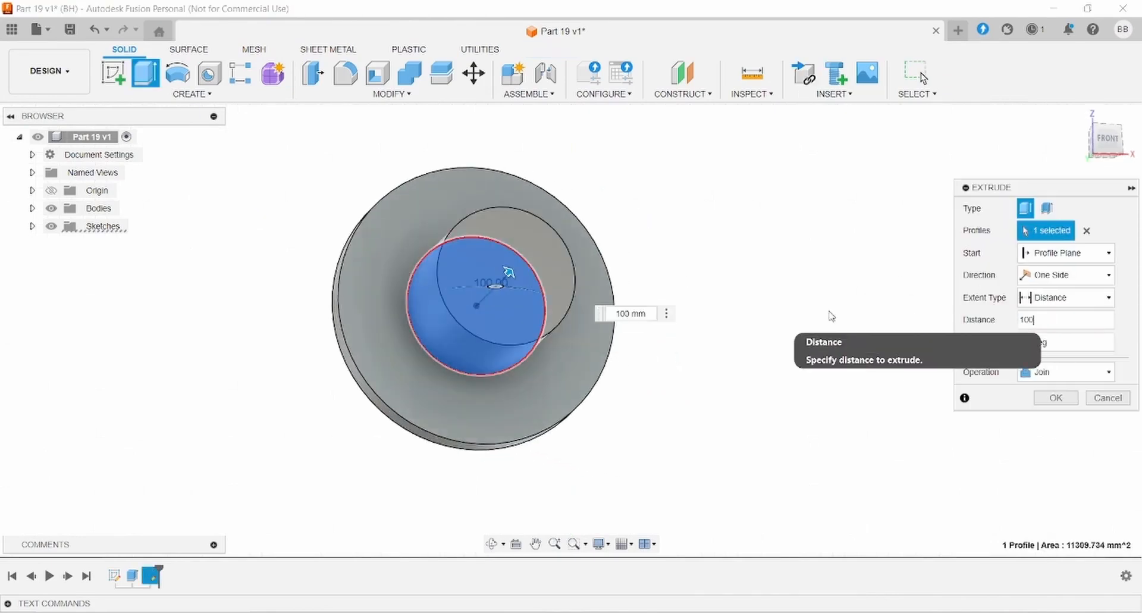
click(1053, 398)
Step: Consult the reference drawing and create a construction plane offset 55 mm from the boss's flat end face
shift+middle_drag(702, 345, 676, 477)
shift+middle_drag(737, 236, 746, 284)
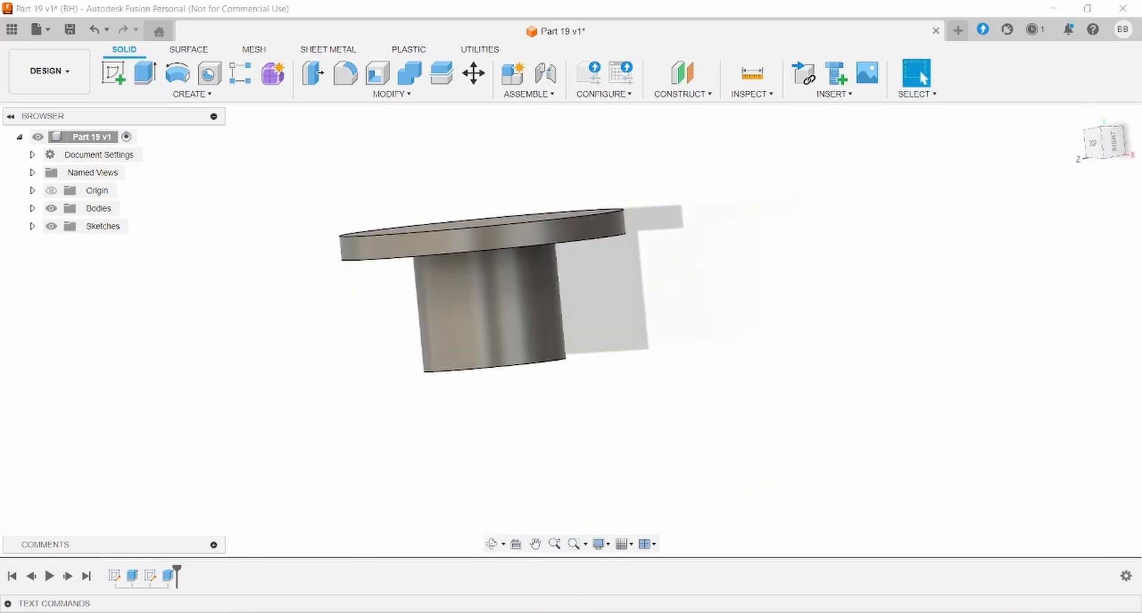
key(alt+Tab)
key(alt+Tab)
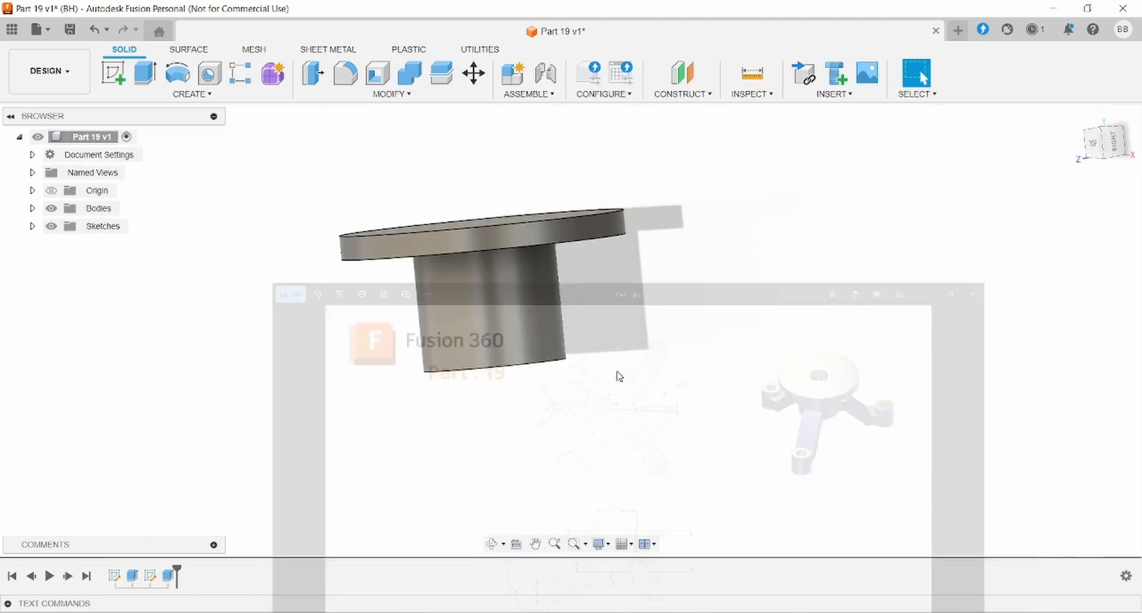
click(672, 83)
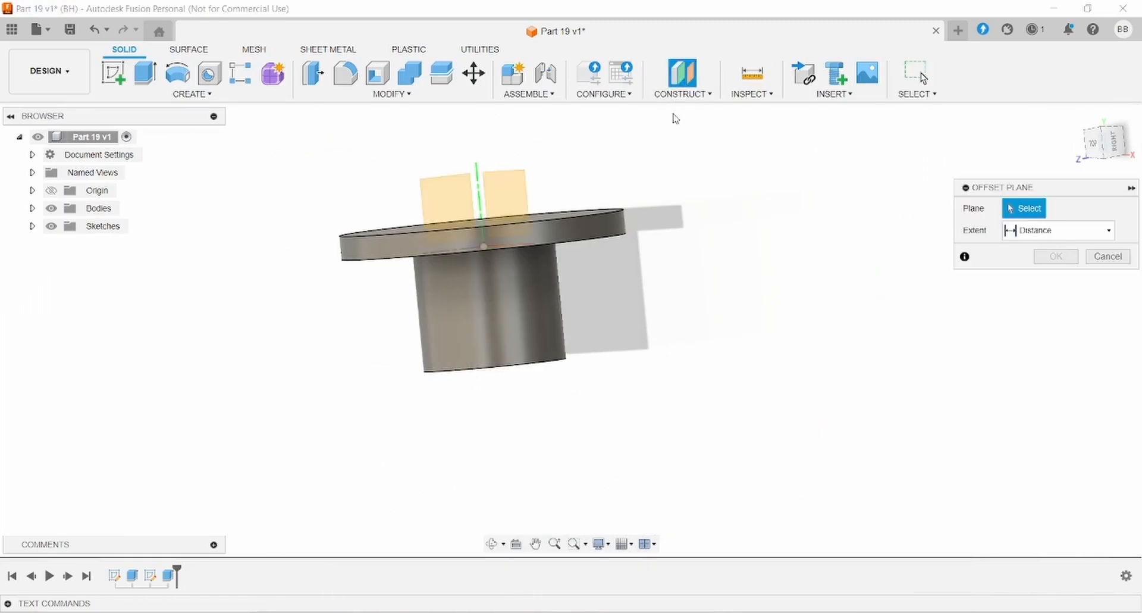
shift+middle_drag(593, 341, 587, 248)
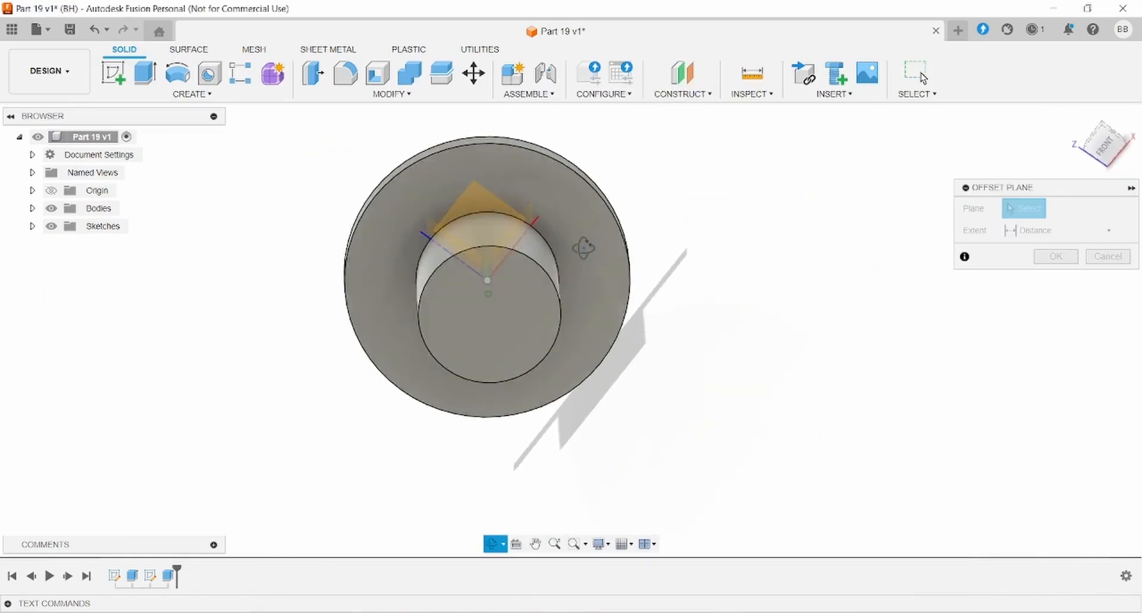
click(545, 317)
key(alt+Tab)
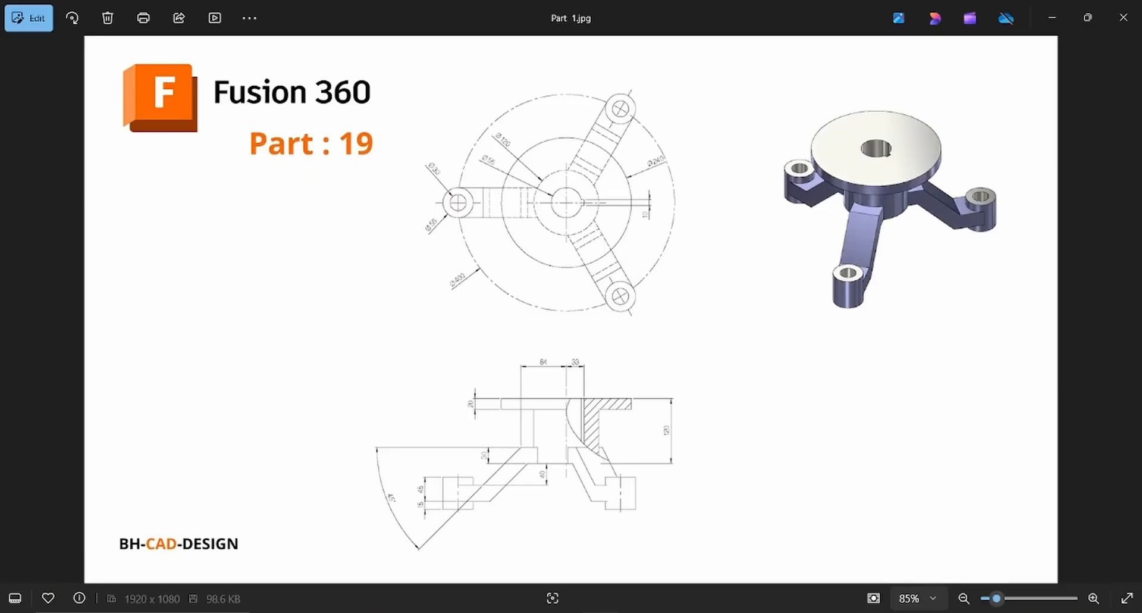
key(alt+Tab)
click(1050, 231)
click(1047, 249)
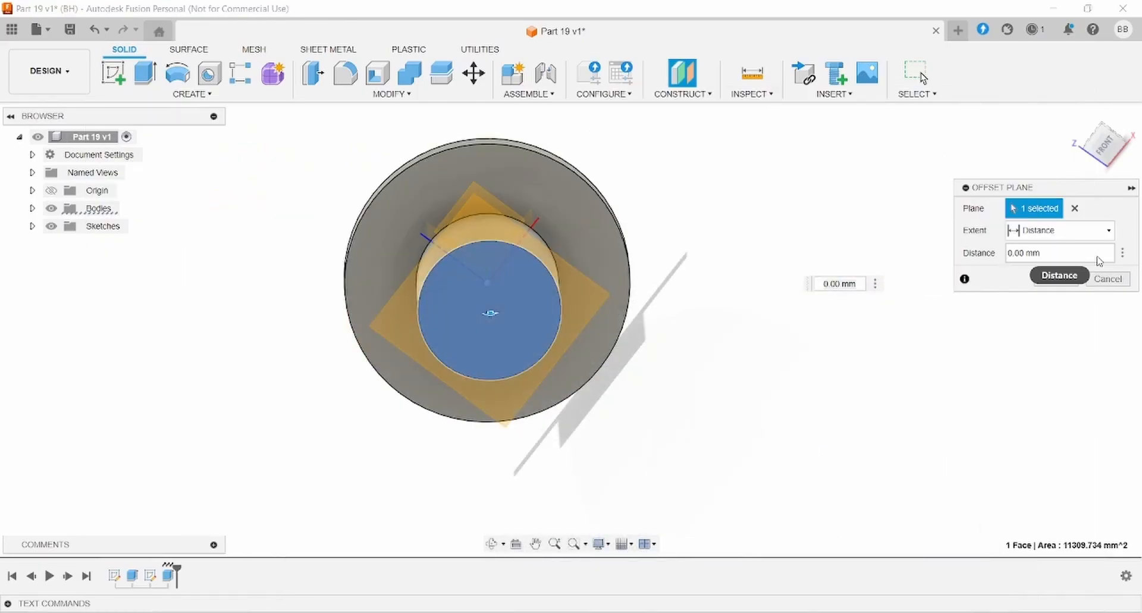
click(1063, 256)
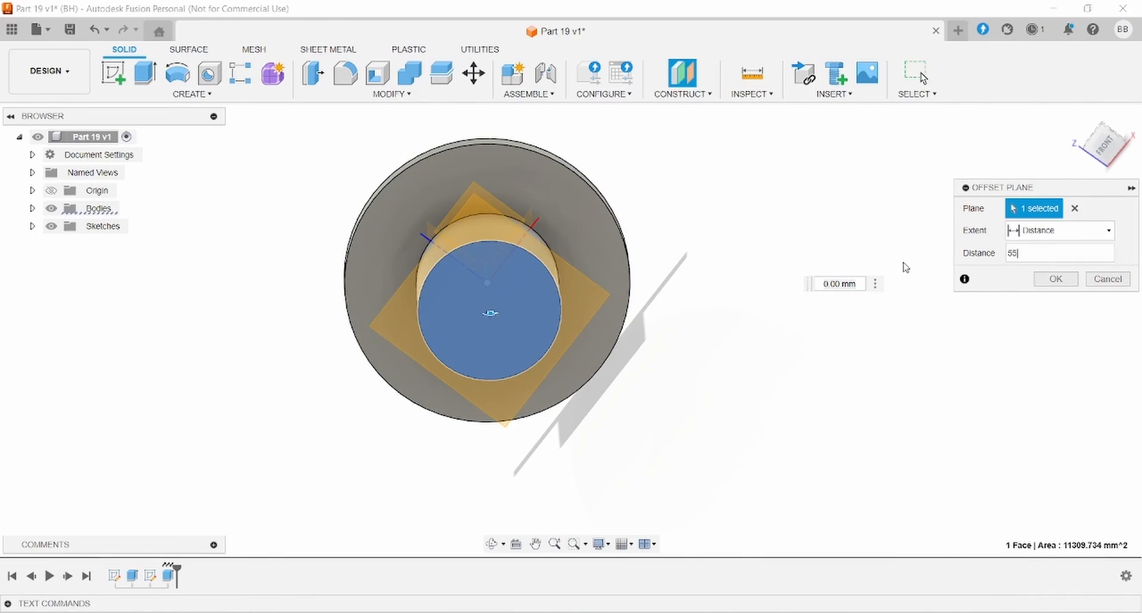
key(Return)
Step: Start a sketch on the offset plane and draw a circle about 71 mm in diameter on the horizontal axis, left of the disc
mouse_move(903, 267)
shift+middle_down()
mouse_move(926, 398)
mouse_move(827, 376)
shift+middle_up()
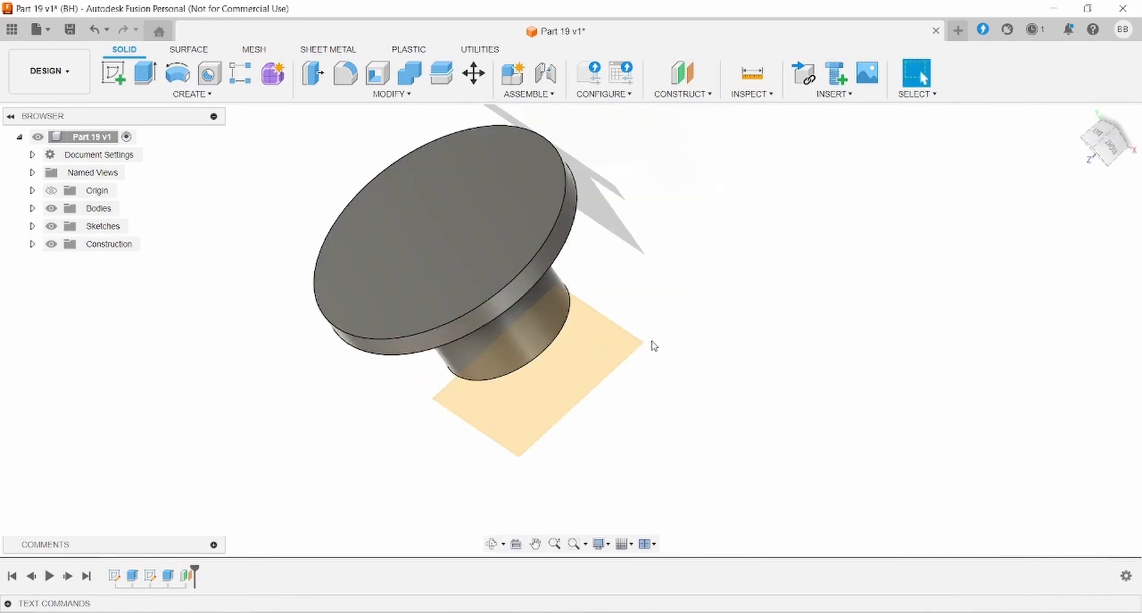
click(107, 74)
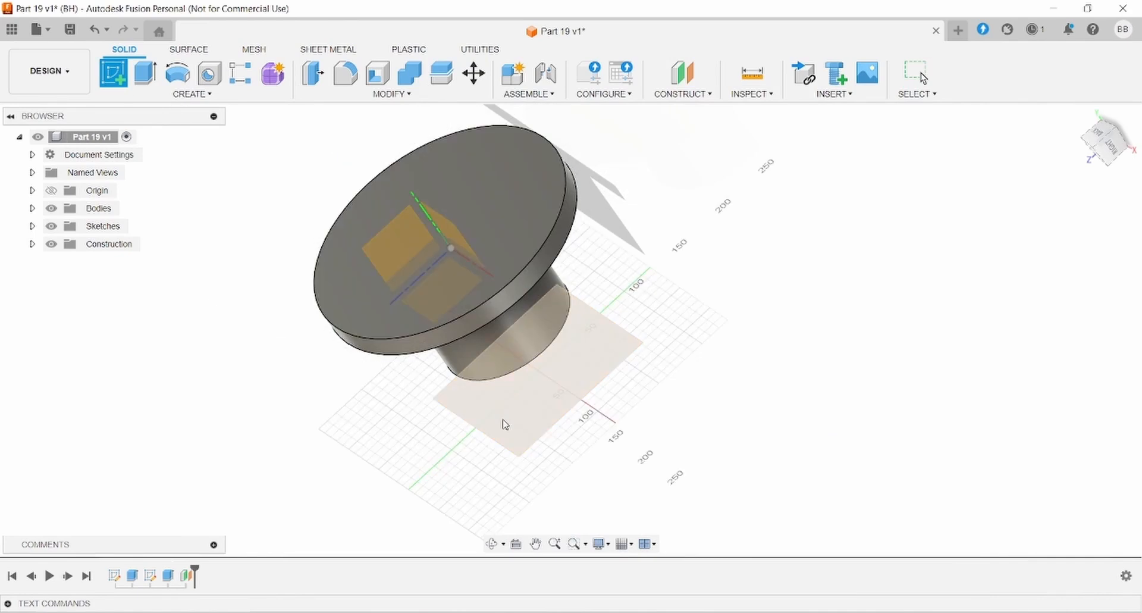
click(505, 424)
scroll(565, 370, down, 1)
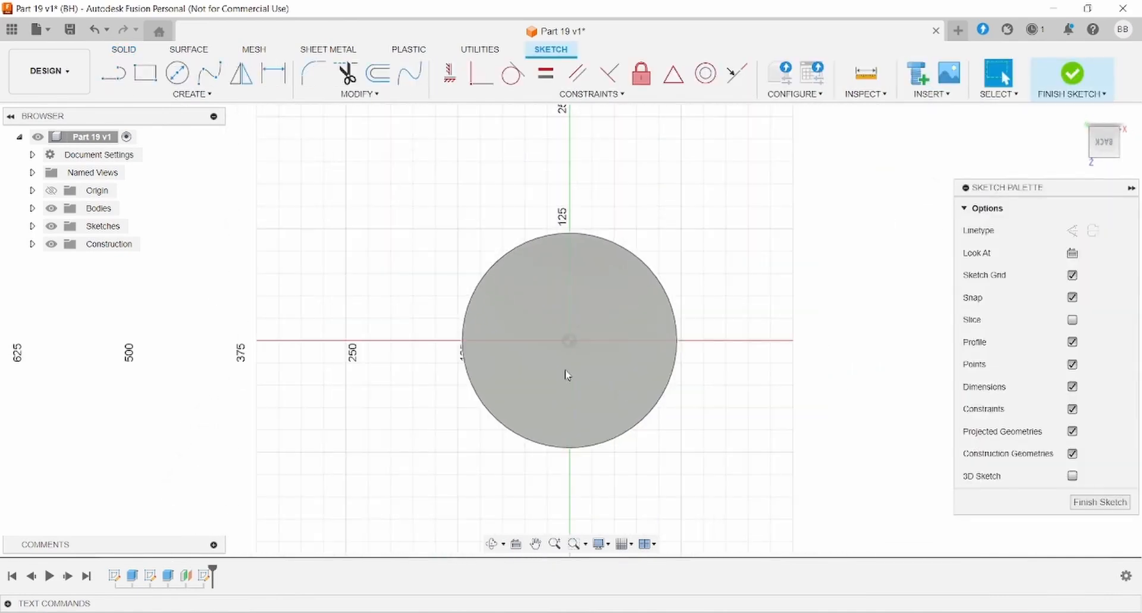
click(177, 73)
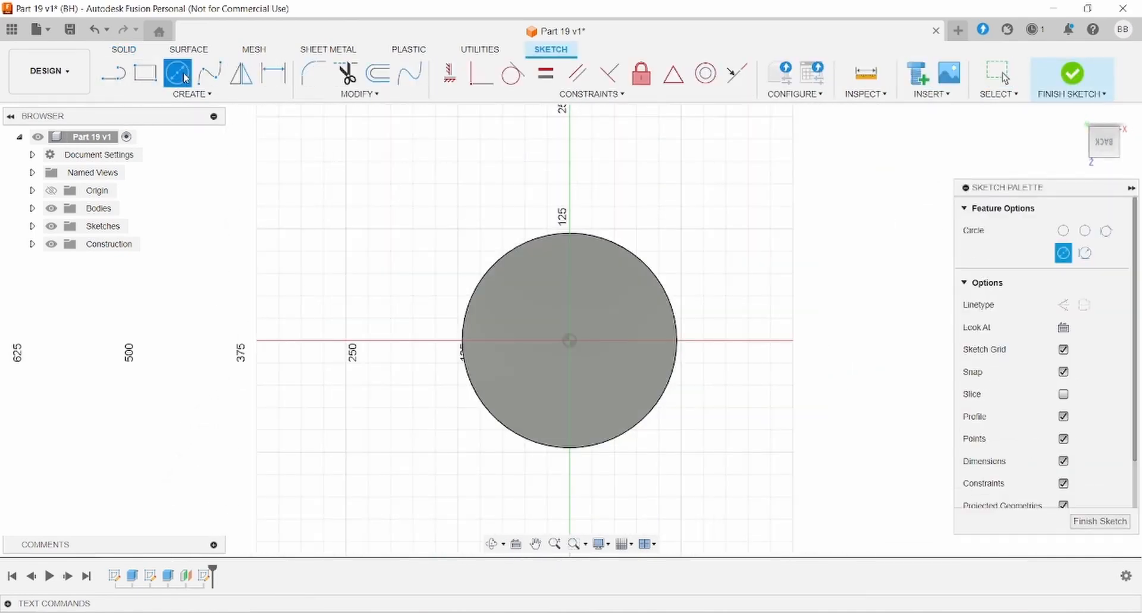
click(394, 342)
click(416, 321)
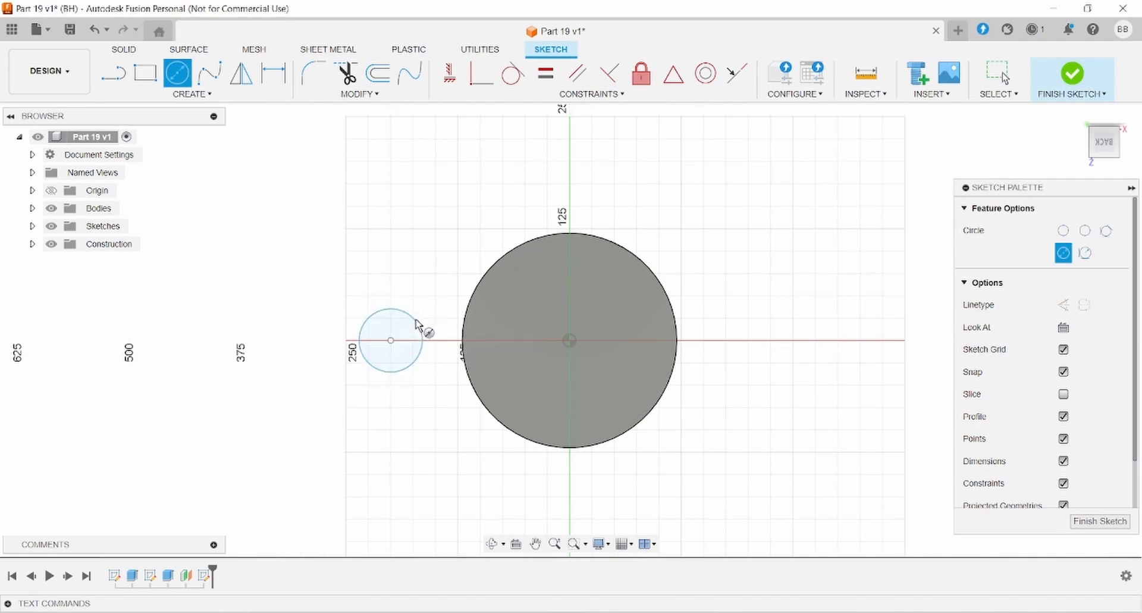
Step: Dimension the small circle beside the disc and set its diameter to 56 mm
click(273, 73)
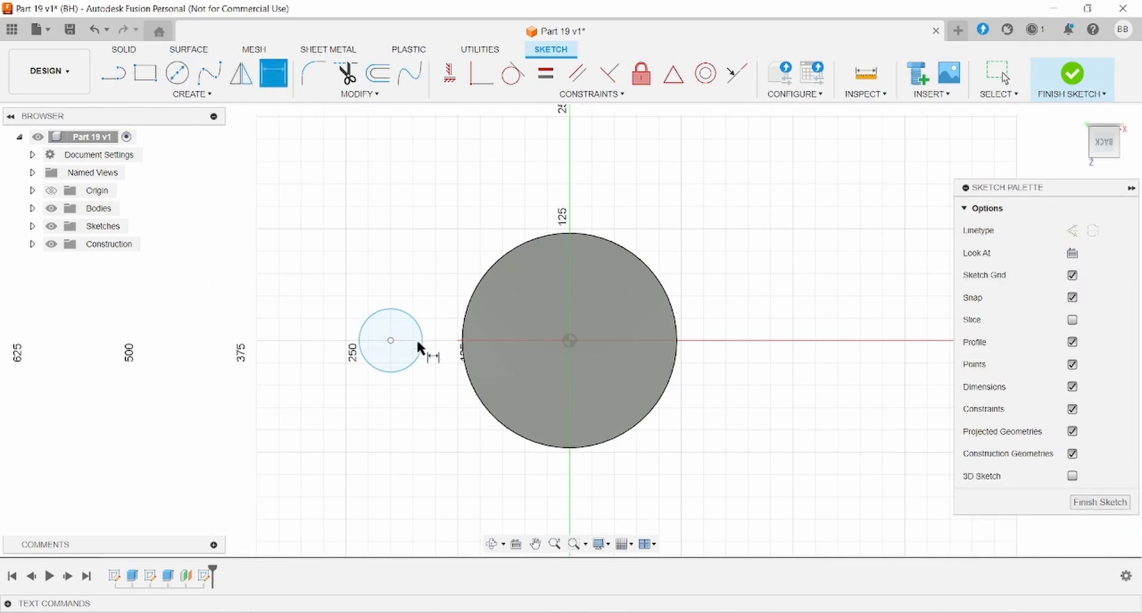
click(421, 346)
click(440, 220)
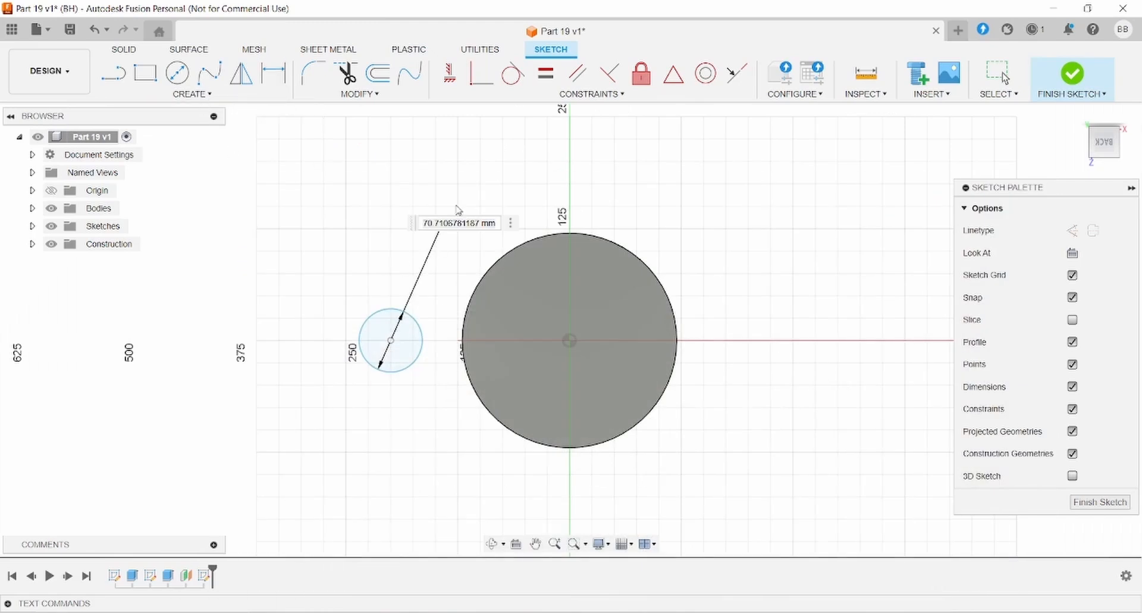
text(56)
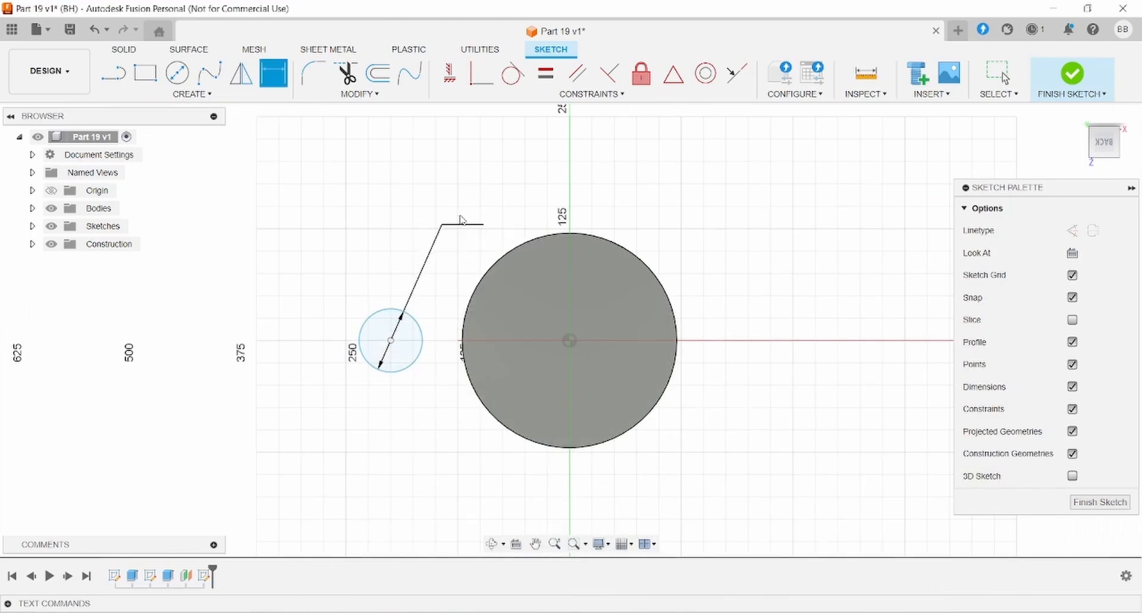
key(Return)
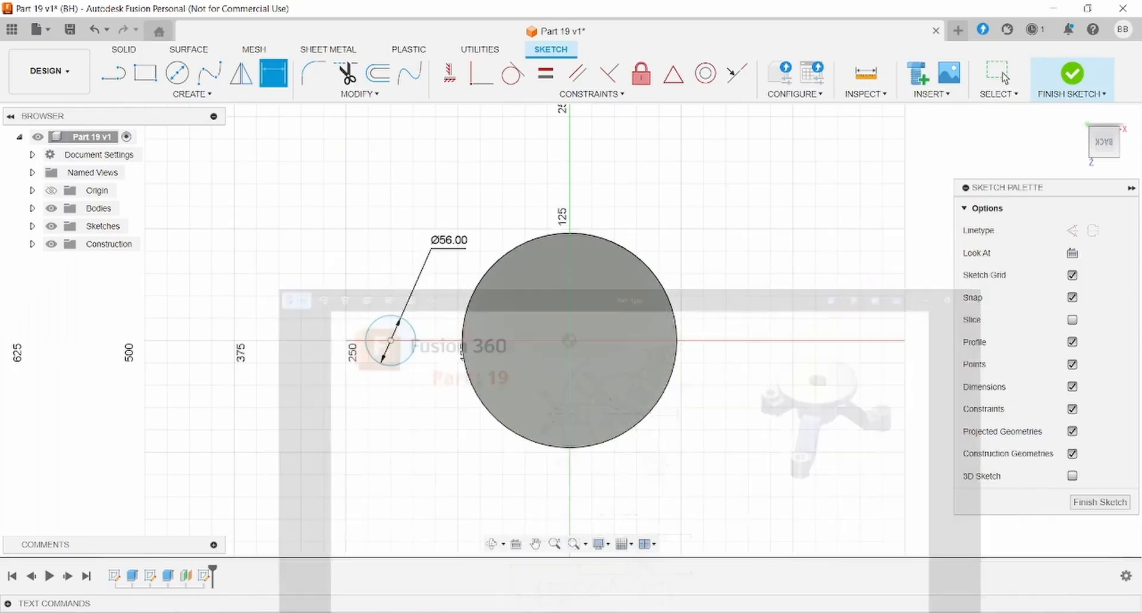
Step: Draw a construction circle about 395 mm in diameter centred on the origin
click(177, 73)
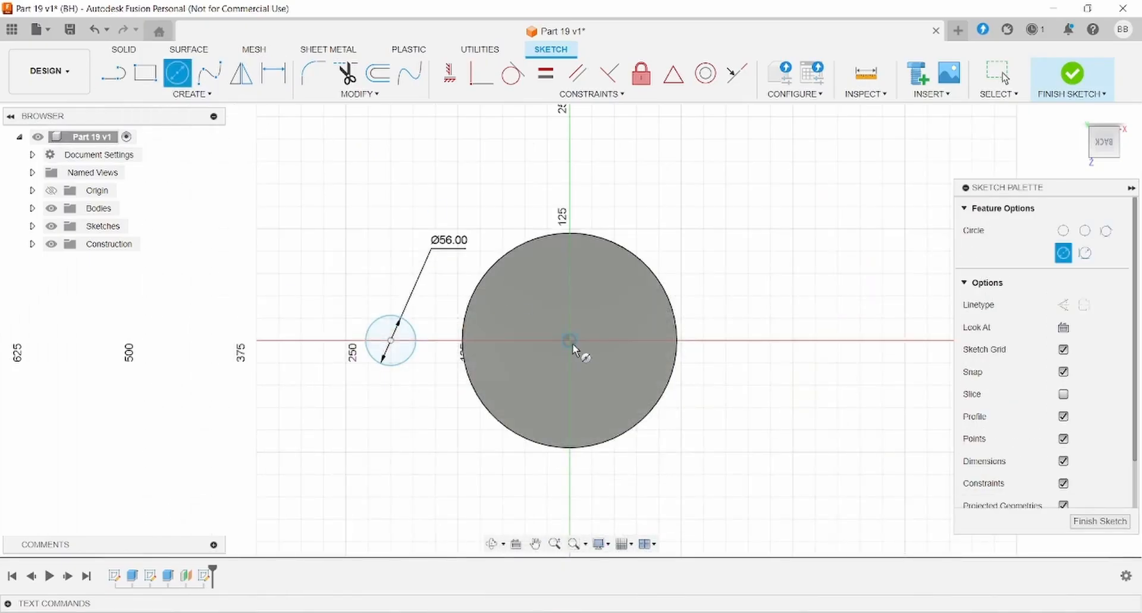
click(1063, 304)
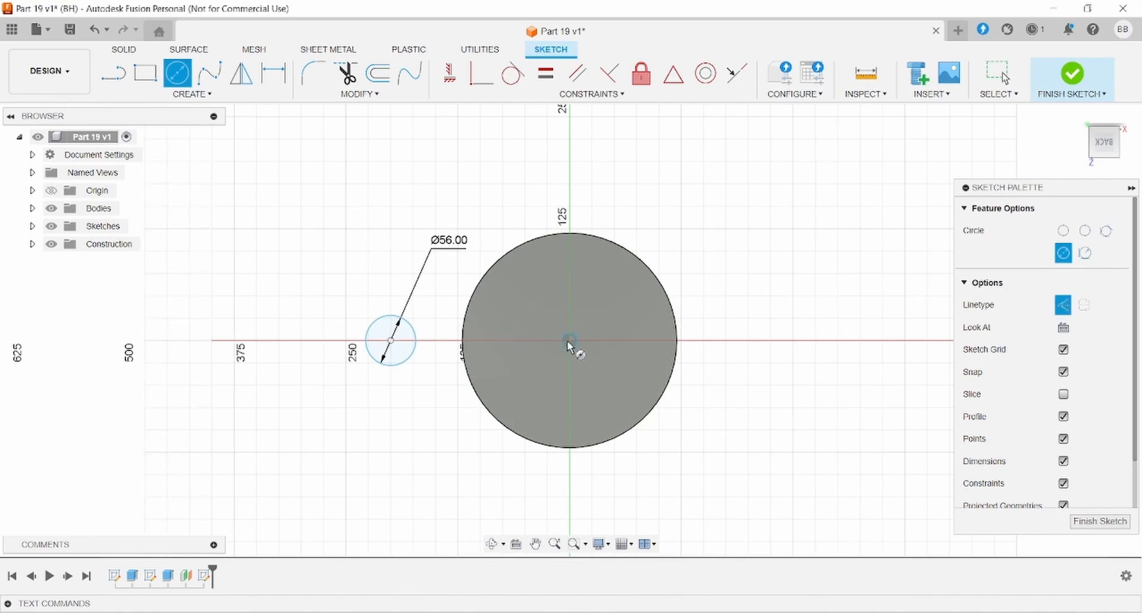
click(569, 341)
click(666, 190)
Step: Set the construction circle's diameter to 400 mm
key(d)
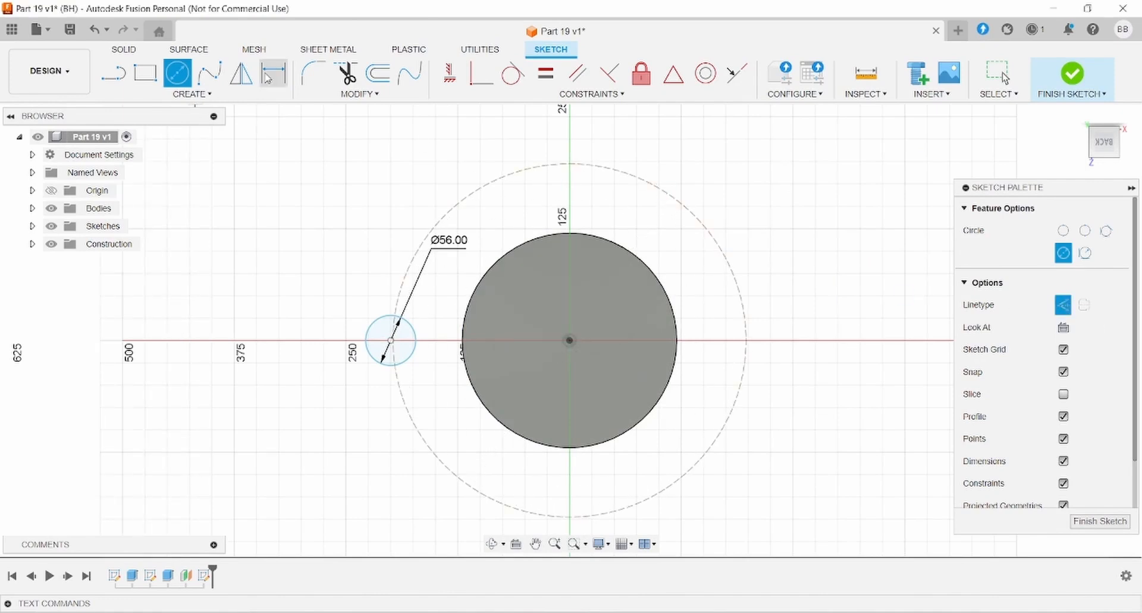
click(652, 178)
click(725, 155)
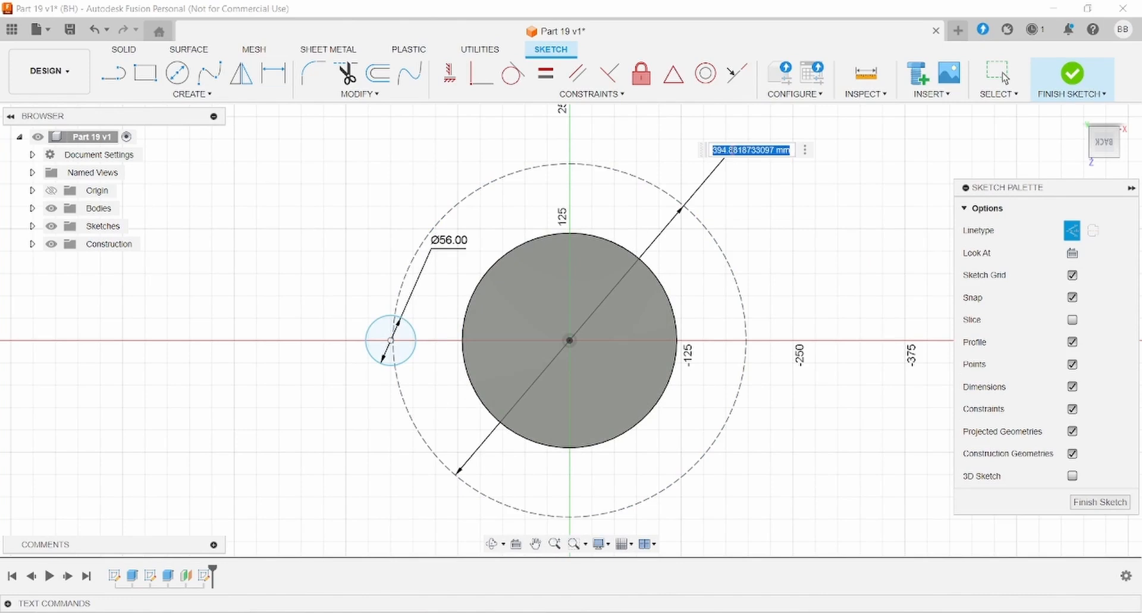
key(Return)
key(Escape)
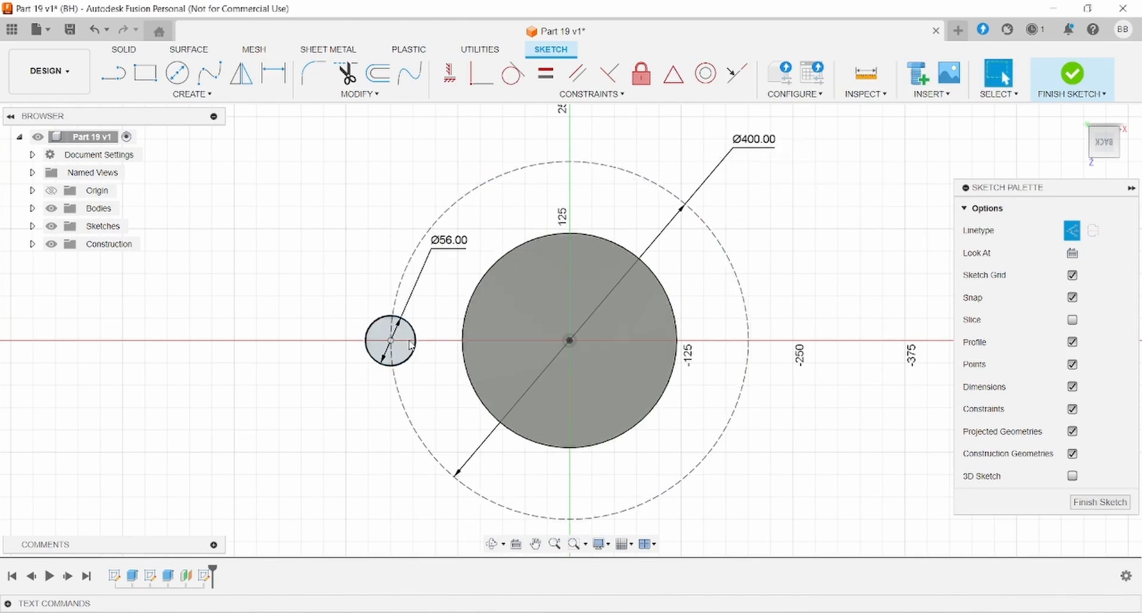
Step: Shift the 56 mm circle toward the disc and constrain its centre coincident with the 400 mm construction circle
drag(391, 341, 425, 344)
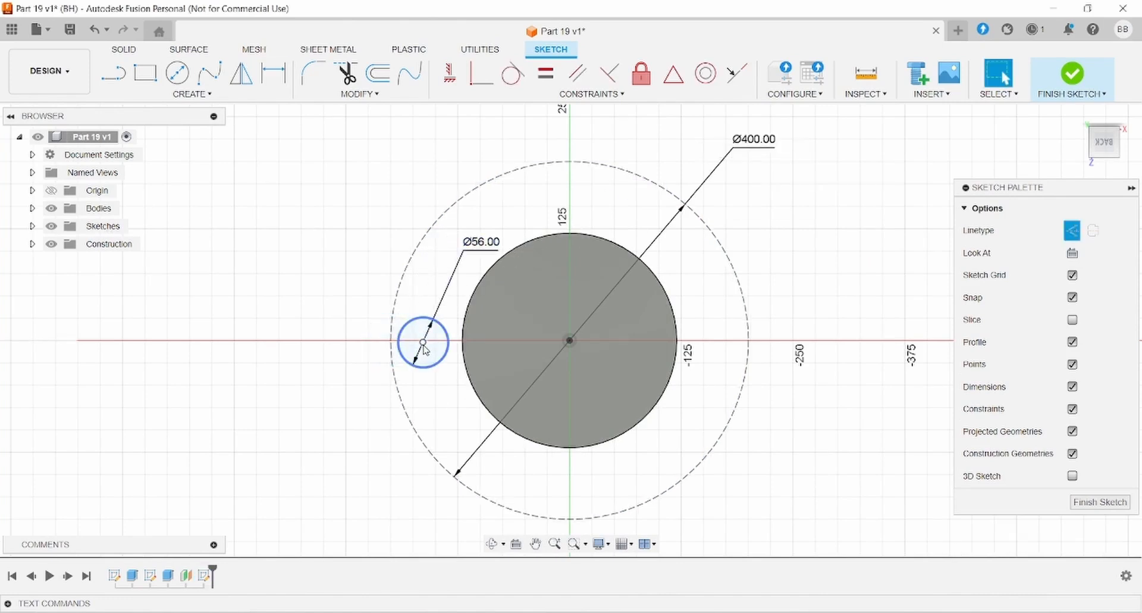
click(423, 343)
ctrl+click(394, 306)
click(481, 74)
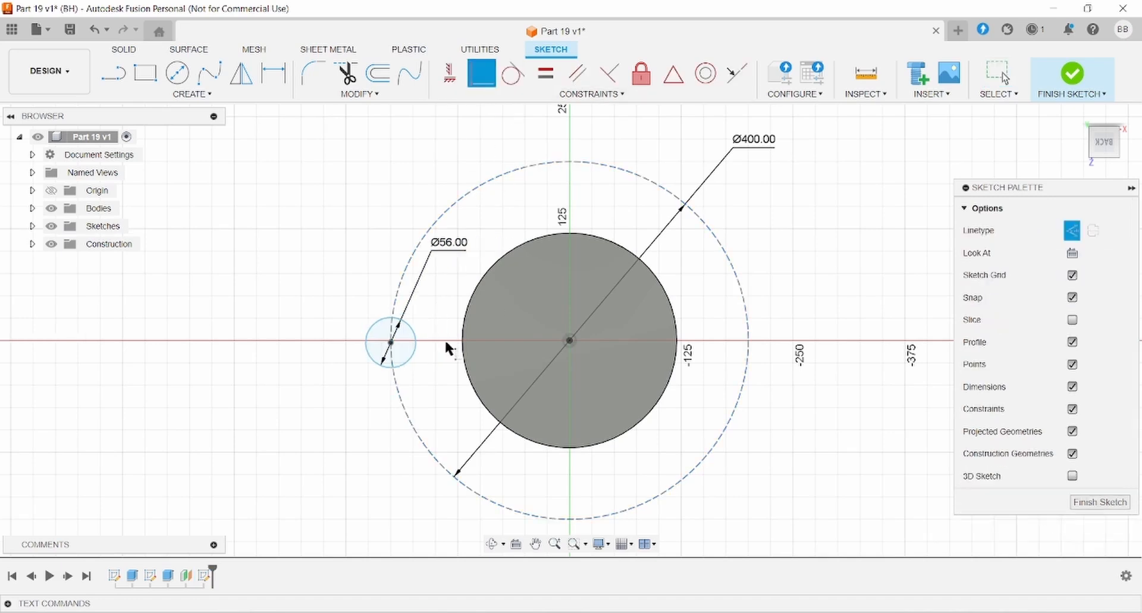
Step: Constrain the centre of the 56 mm circle horizontally to the origin
ctrl+click(569, 341)
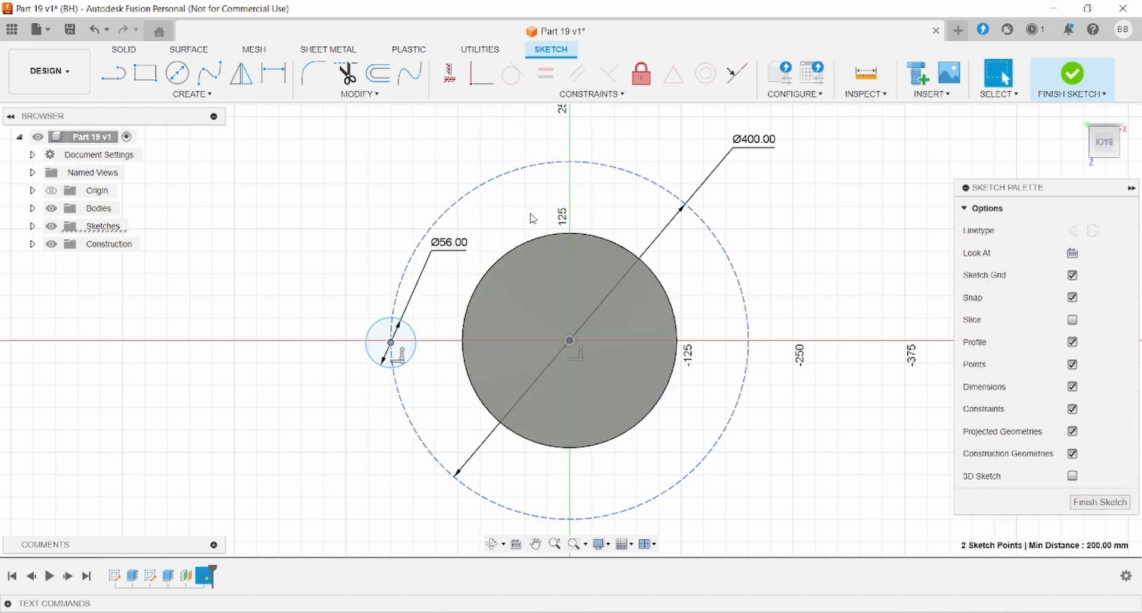
click(449, 74)
Step: Extrude the 56 mm circle symmetrically with a whole length of 60 mm as a new body
click(124, 49)
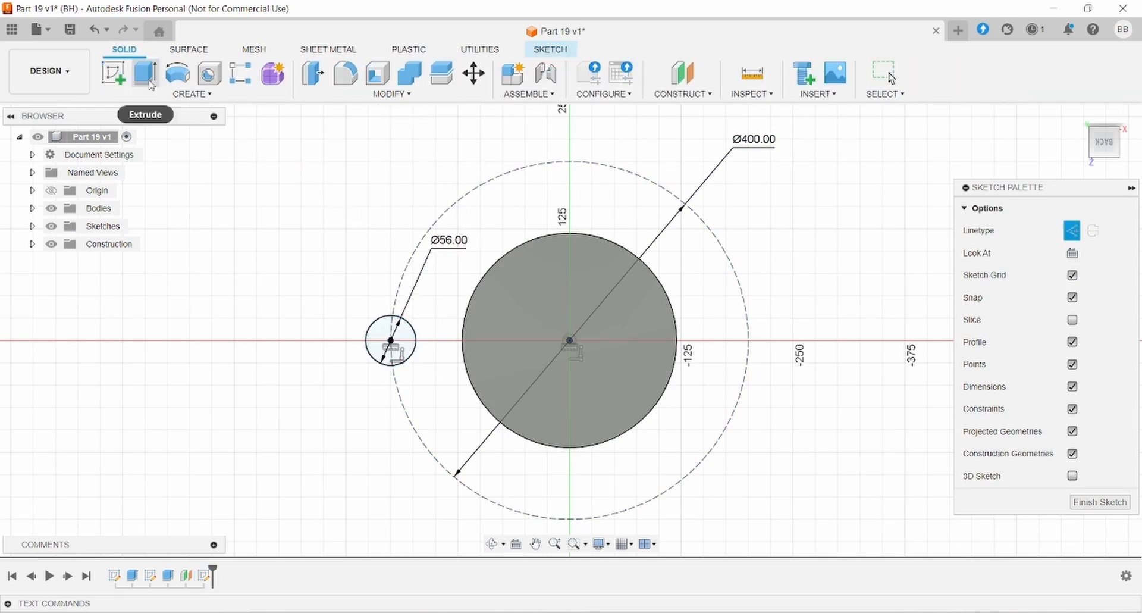
click(145, 74)
click(407, 348)
click(1064, 275)
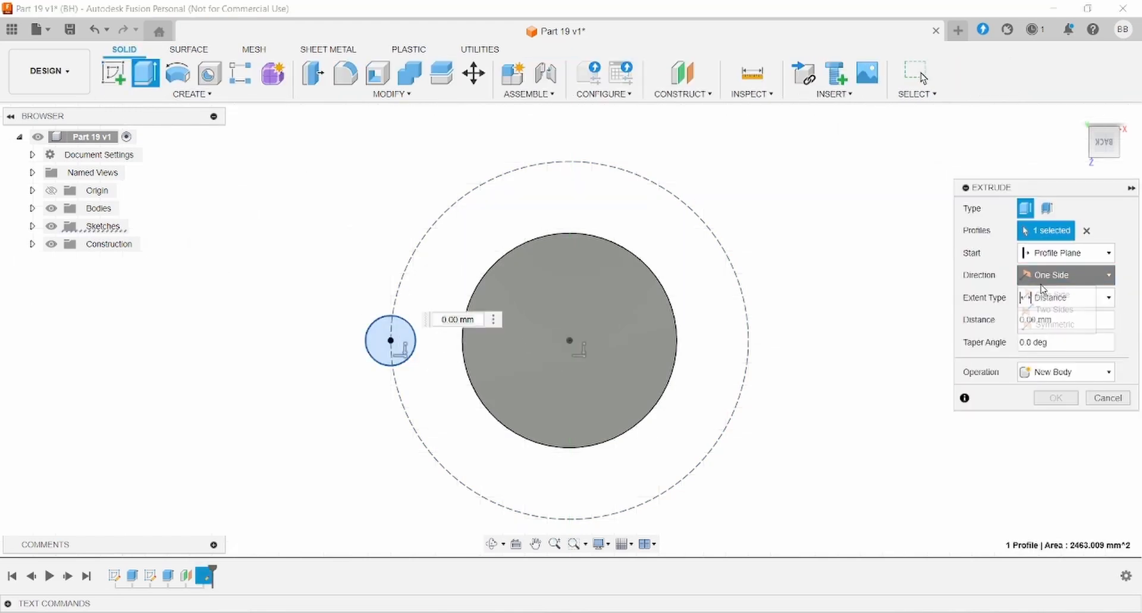
click(1048, 322)
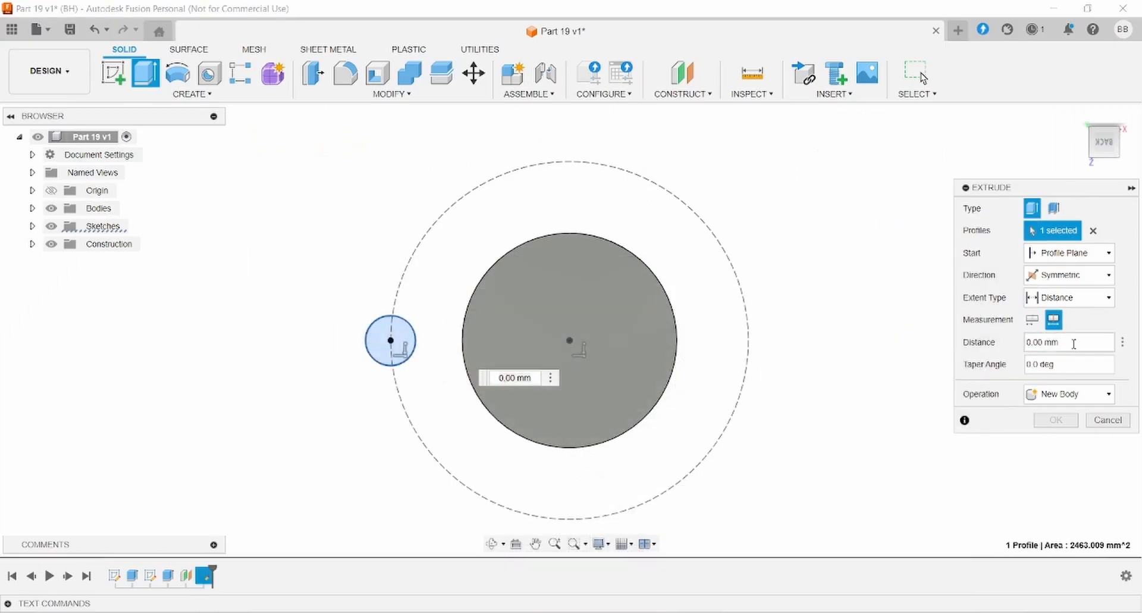
click(1073, 344)
text(60)
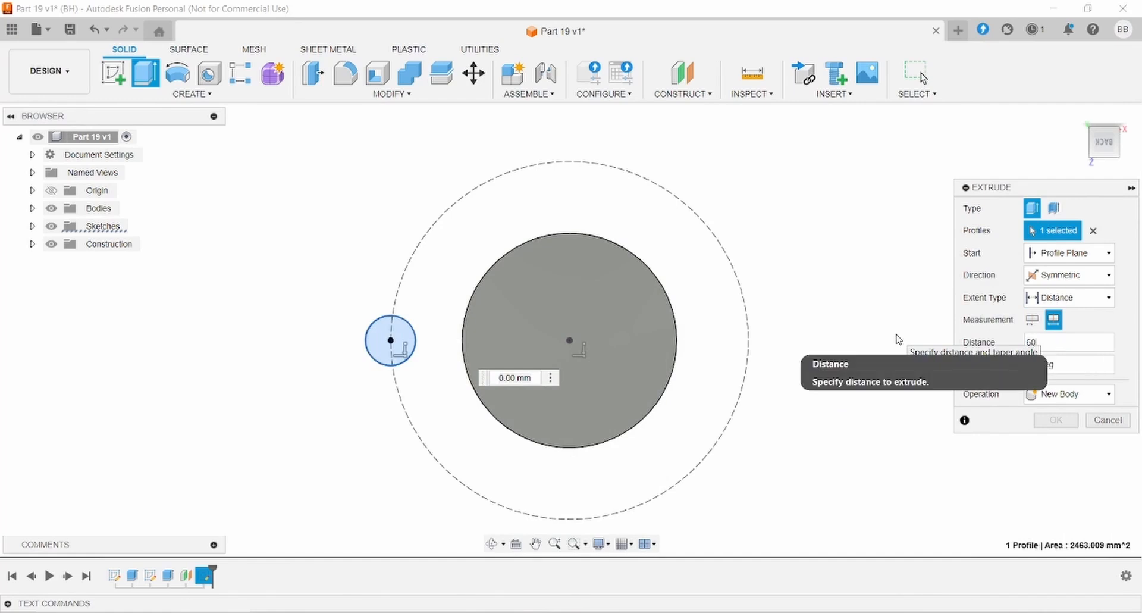
key(Tab)
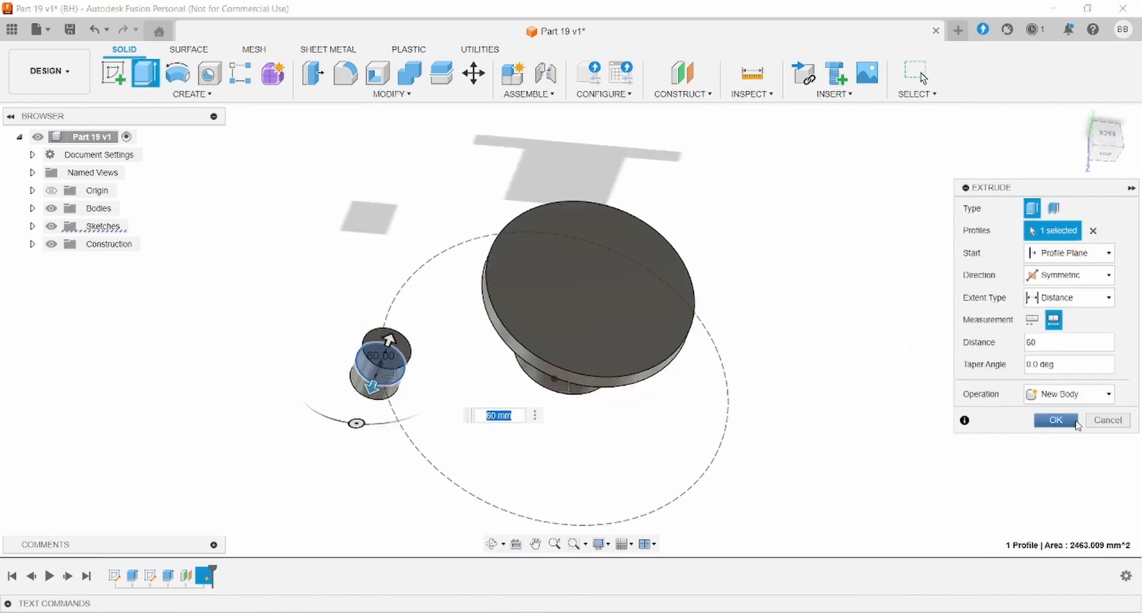
click(1056, 420)
Step: Start a sketch on the origin plane that runs through the hub axis and the small cylinder
shift+middle_drag(879, 365, 814, 470)
click(113, 86)
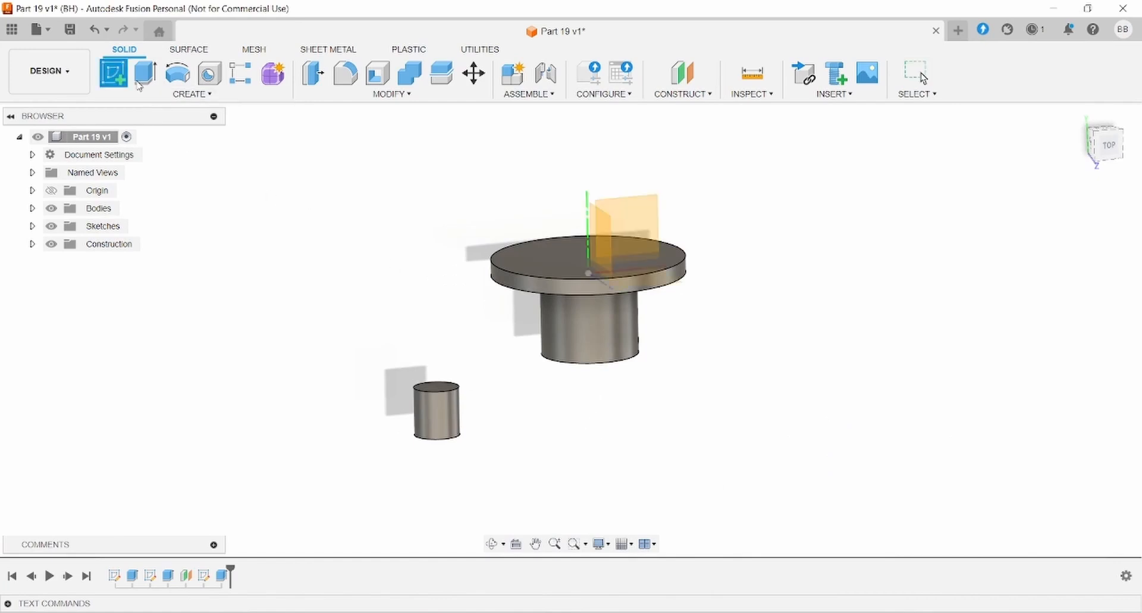
mouse_move(721, 349)
shift+middle_down()
mouse_move(755, 317)
mouse_move(778, 324)
shift+middle_up()
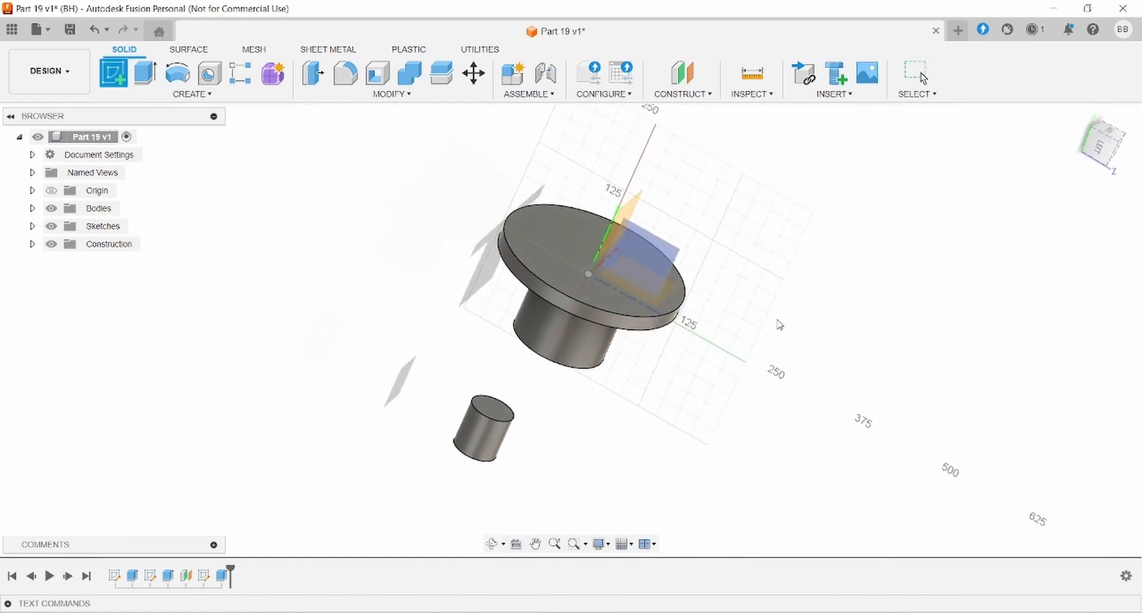
click(638, 208)
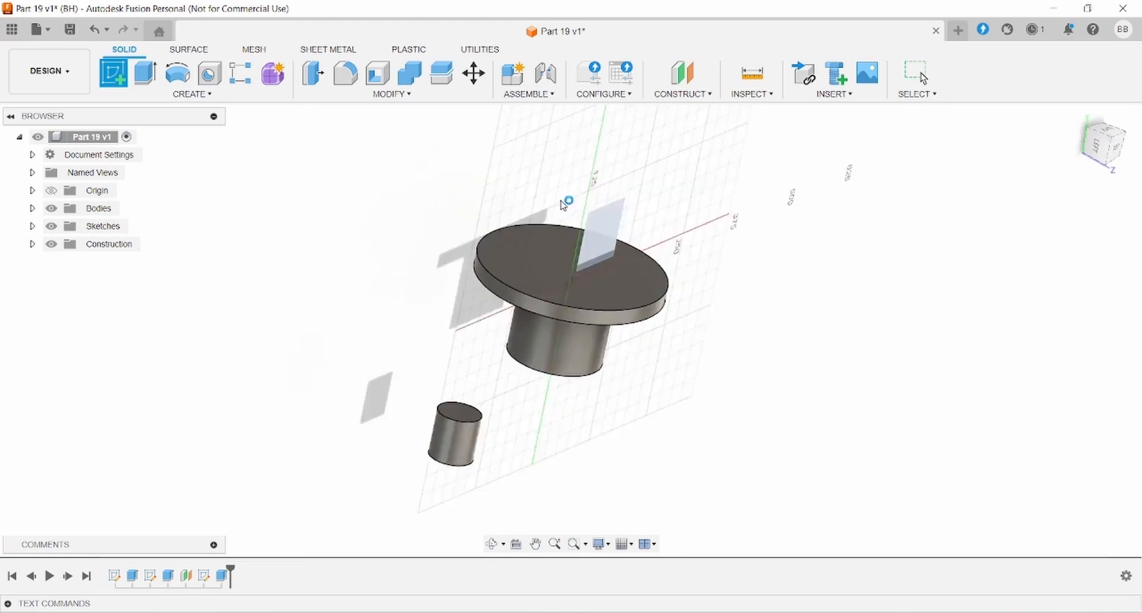
Step: Bring the hub and small cylinder section edges into the sketch with the Intersect command, keeping the projection link
click(116, 76)
scroll(525, 408, up, 4)
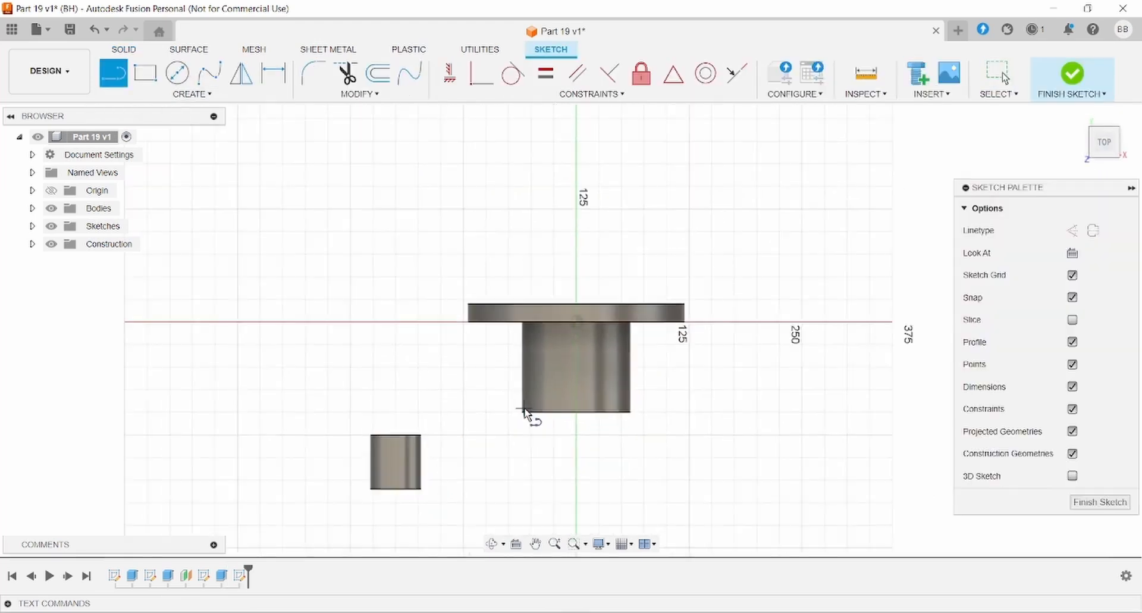
click(189, 94)
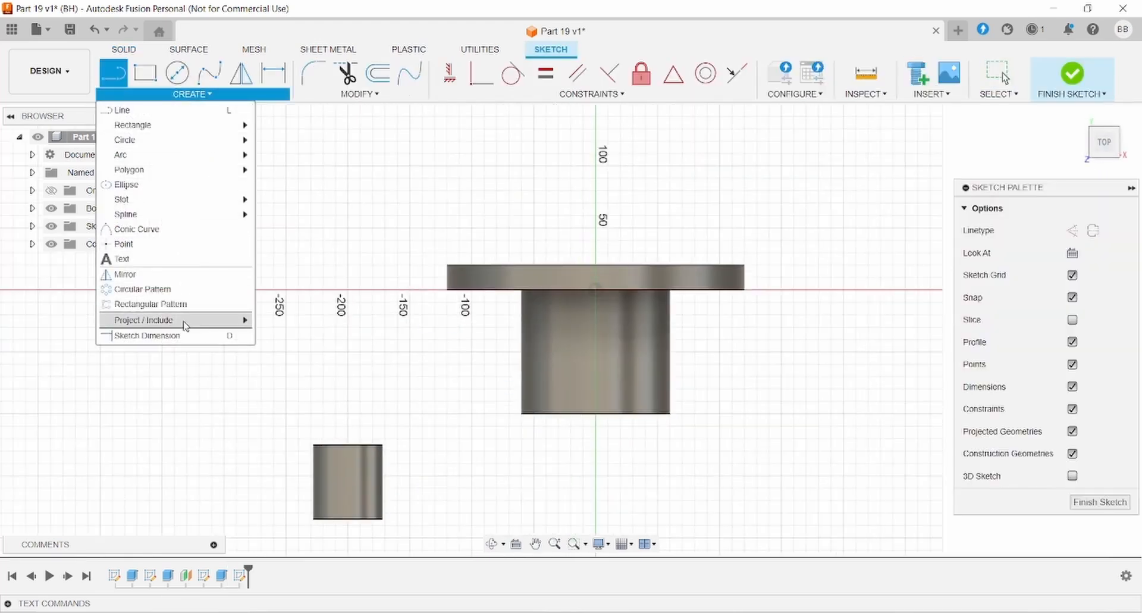
mouse_move(185, 323)
click(281, 334)
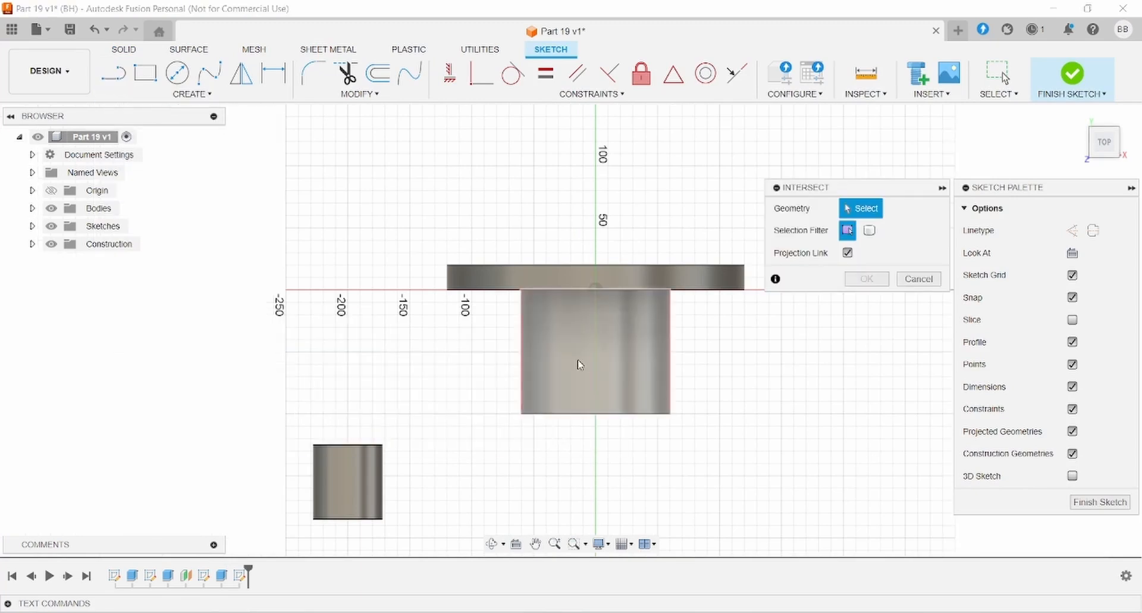
click(581, 361)
click(337, 496)
click(868, 279)
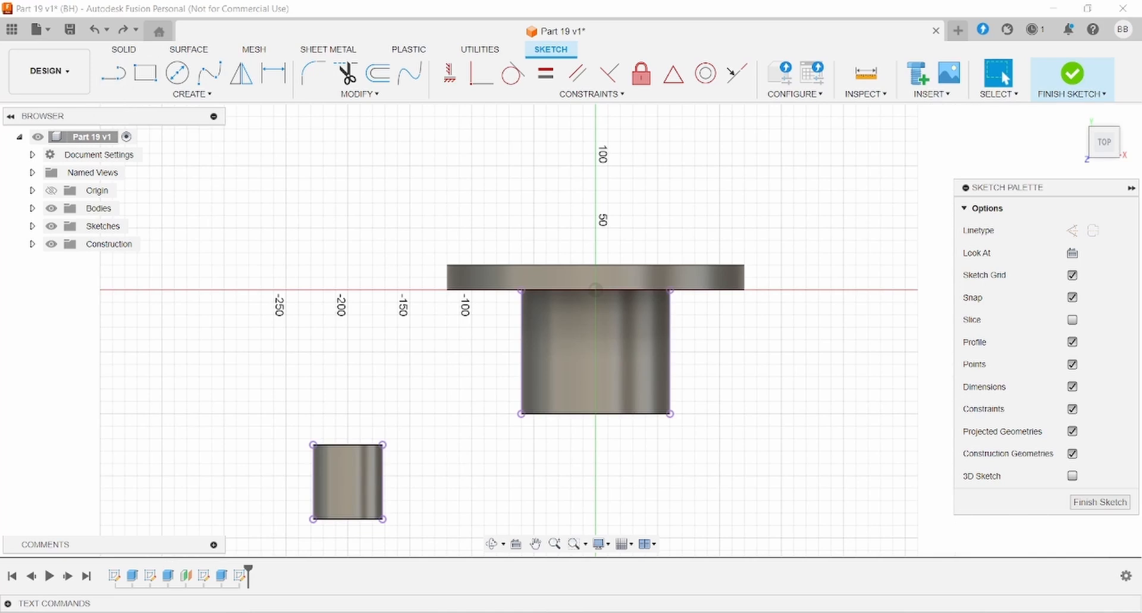
Step: Draw the arm's lower outline: a 100 mm horizontal line from the hub's bottom centre, a downward diagonal and a horizontal line into the small cylinder
click(119, 75)
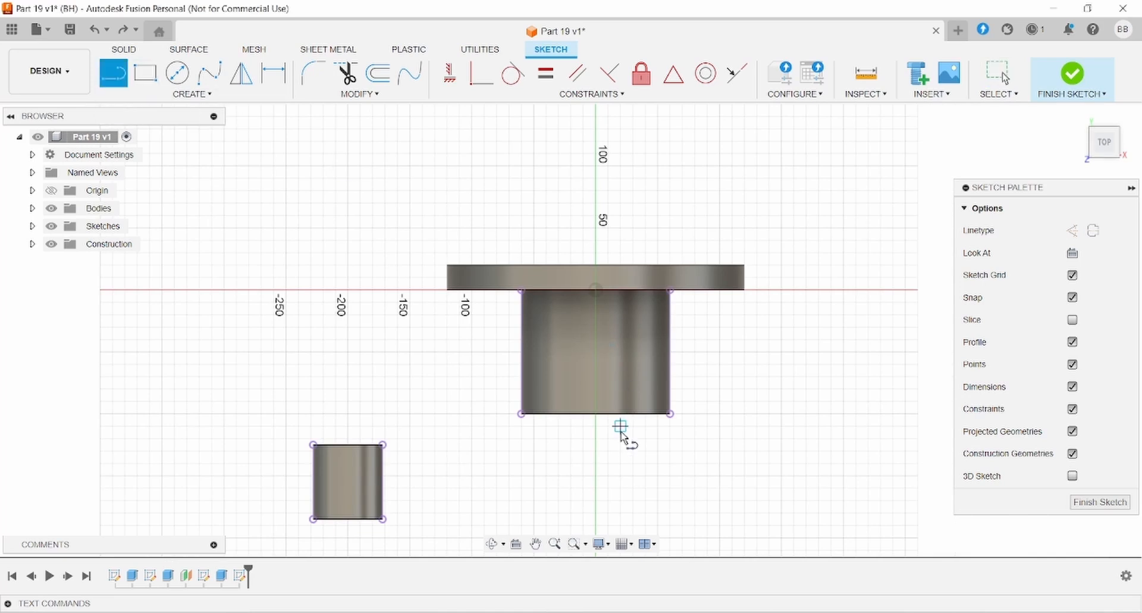
click(596, 414)
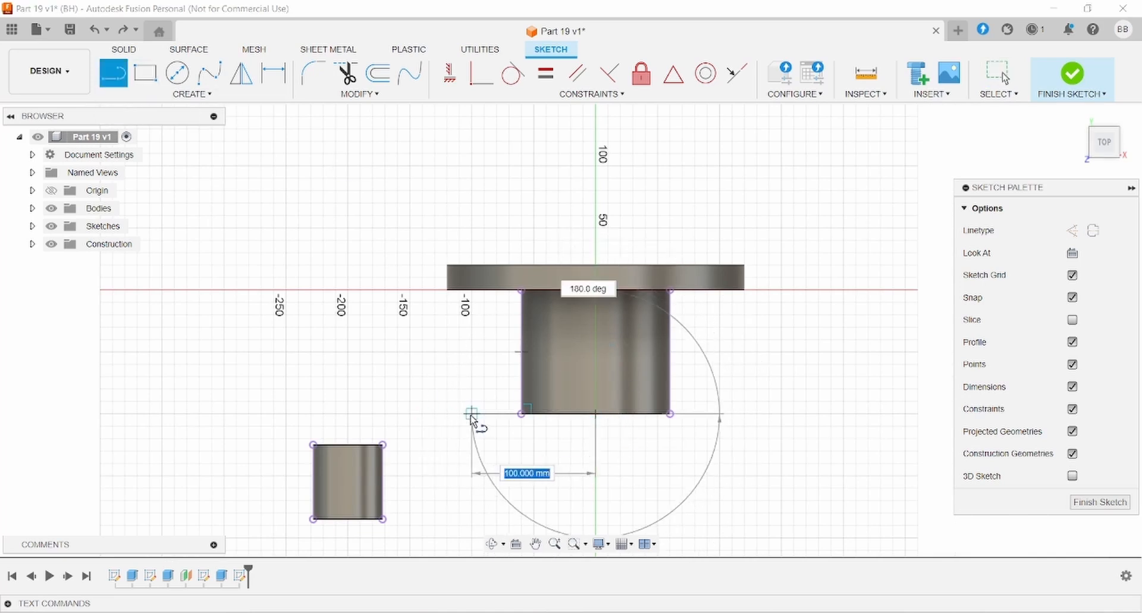
click(471, 414)
click(427, 494)
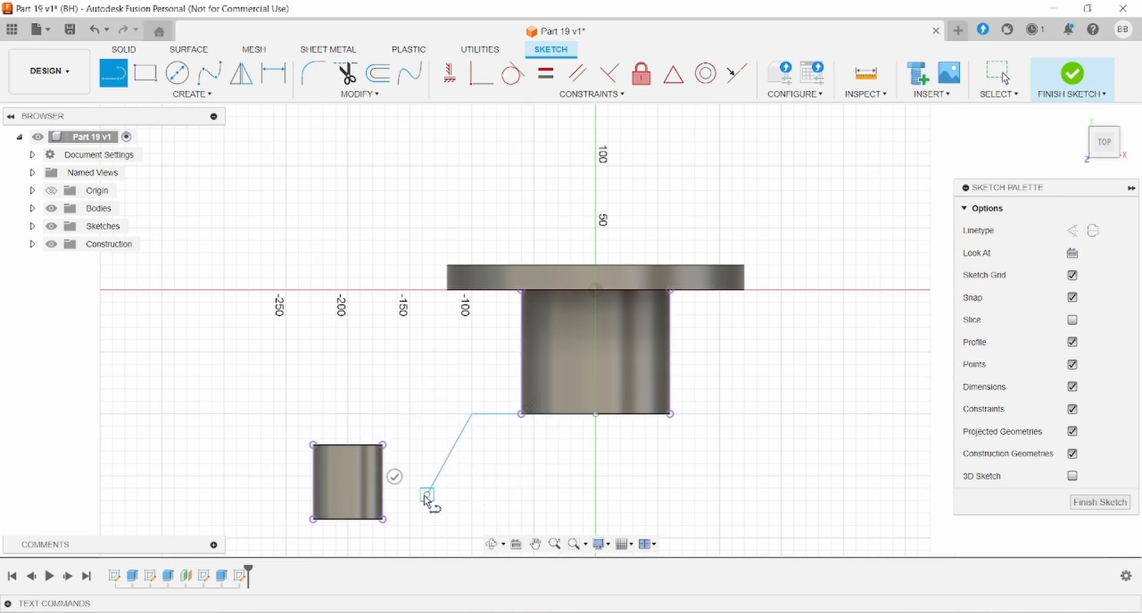
click(347, 495)
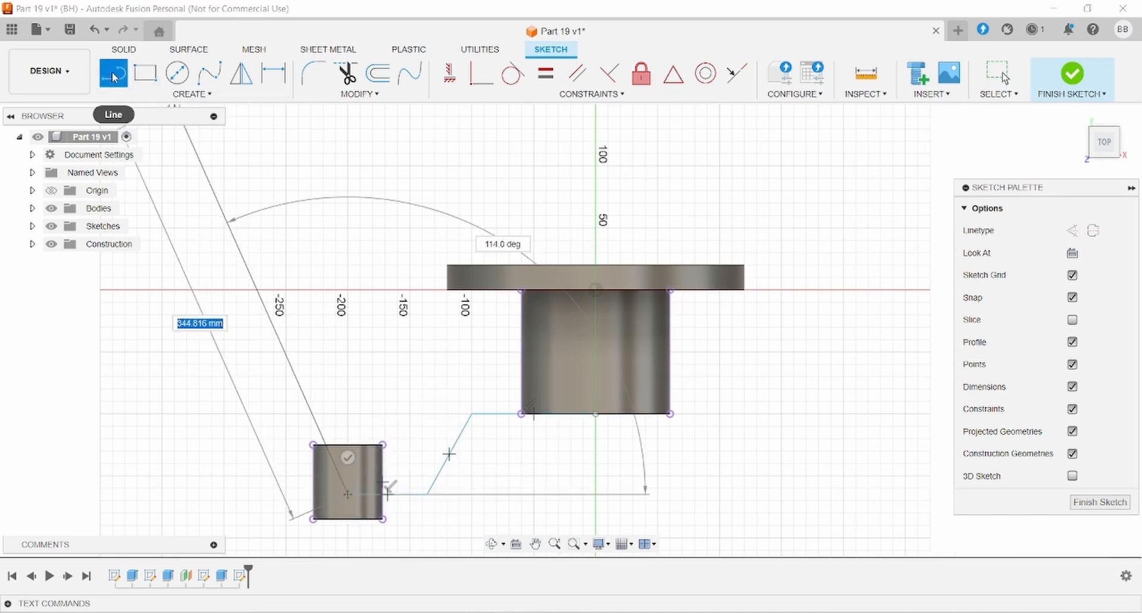
Step: Draw a vertical construction line about 110 mm long through the middle of the small cylinder
click(1071, 230)
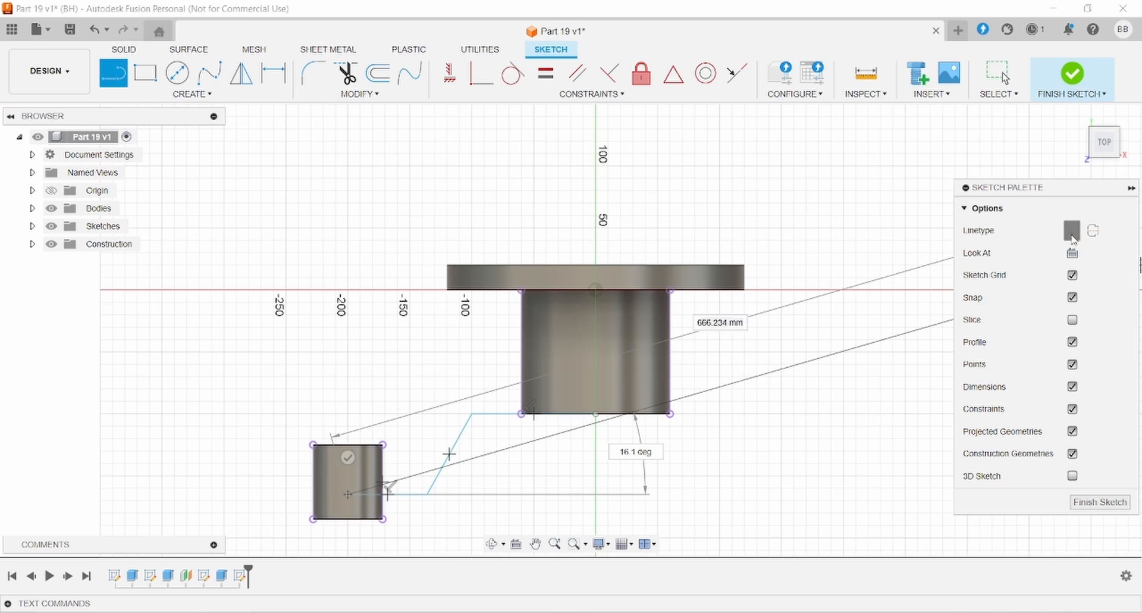
key(Escape)
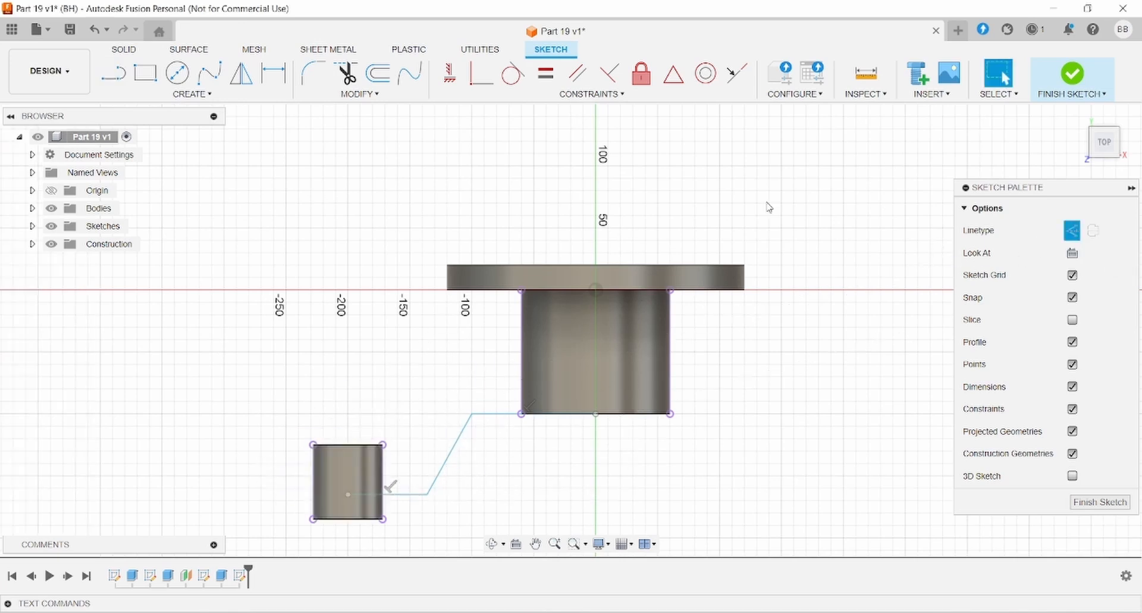
key(l)
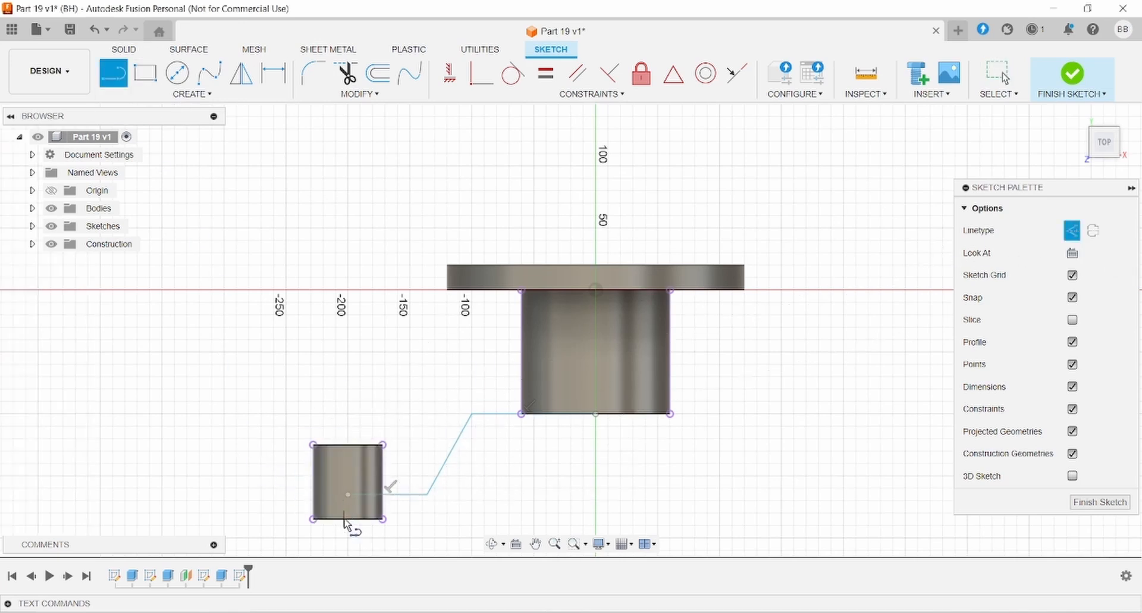
click(348, 413)
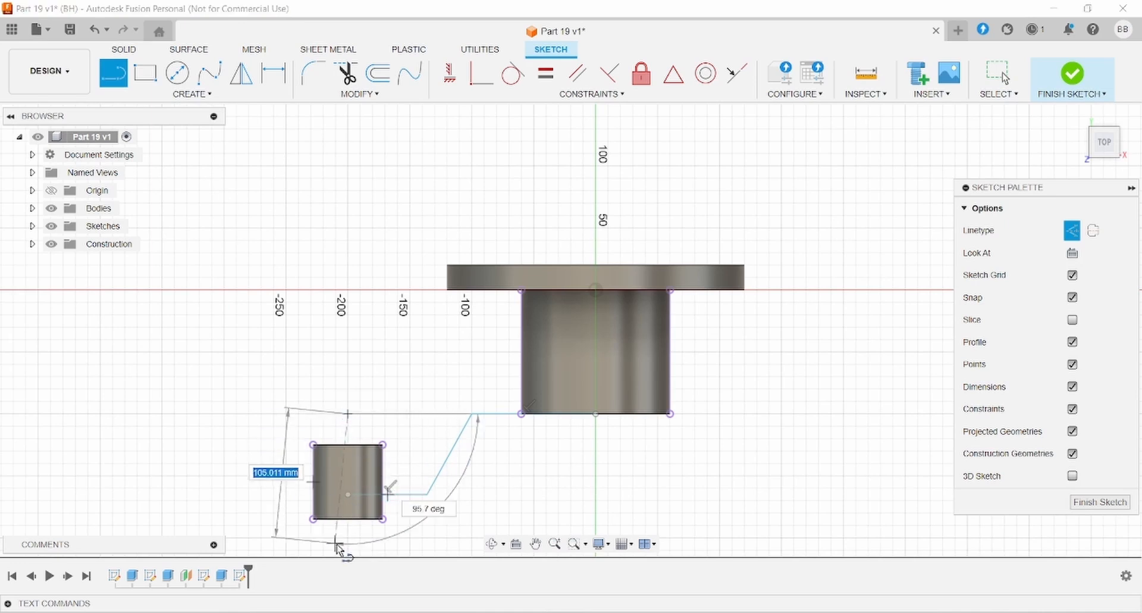
click(348, 550)
key(Escape)
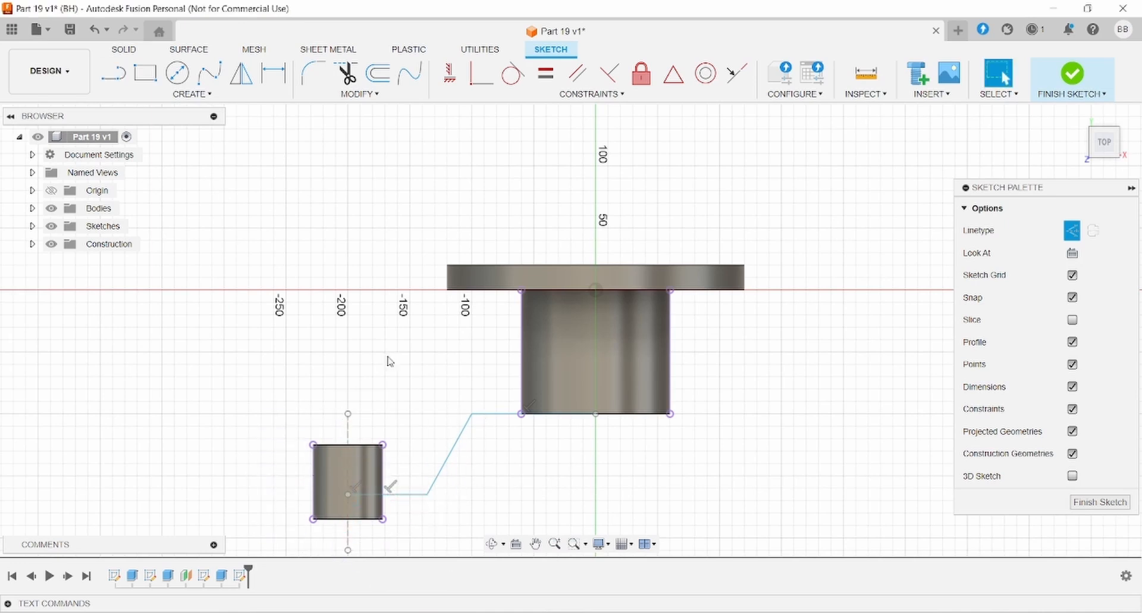
Step: Constrain the small cylinder's two projected side edges to be symmetric about the vertical construction line
click(316, 482)
click(383, 477)
click(592, 93)
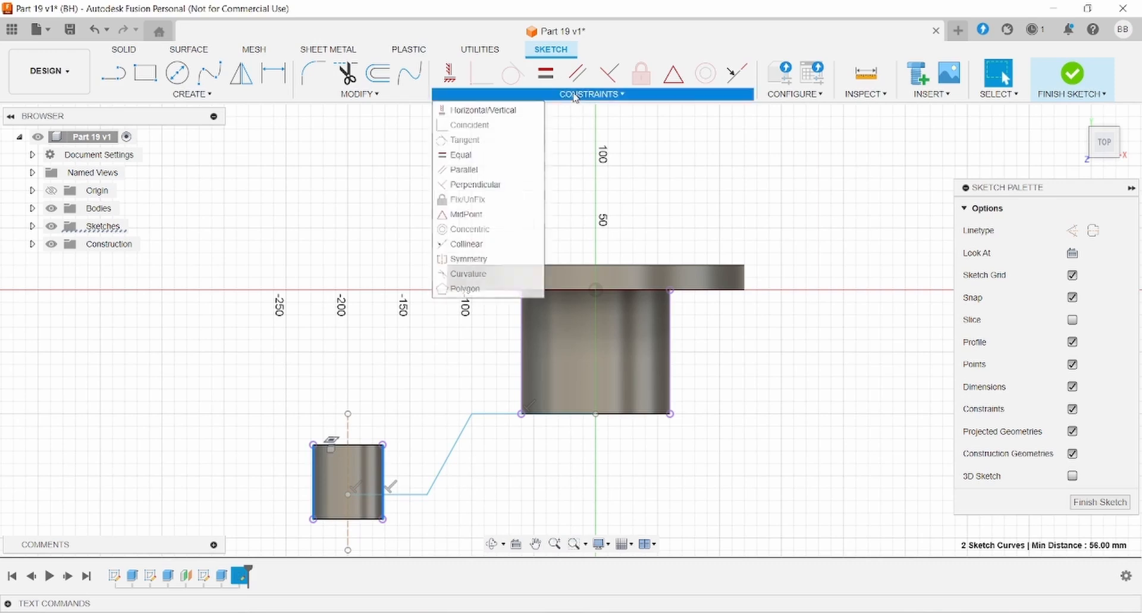
click(482, 258)
click(358, 428)
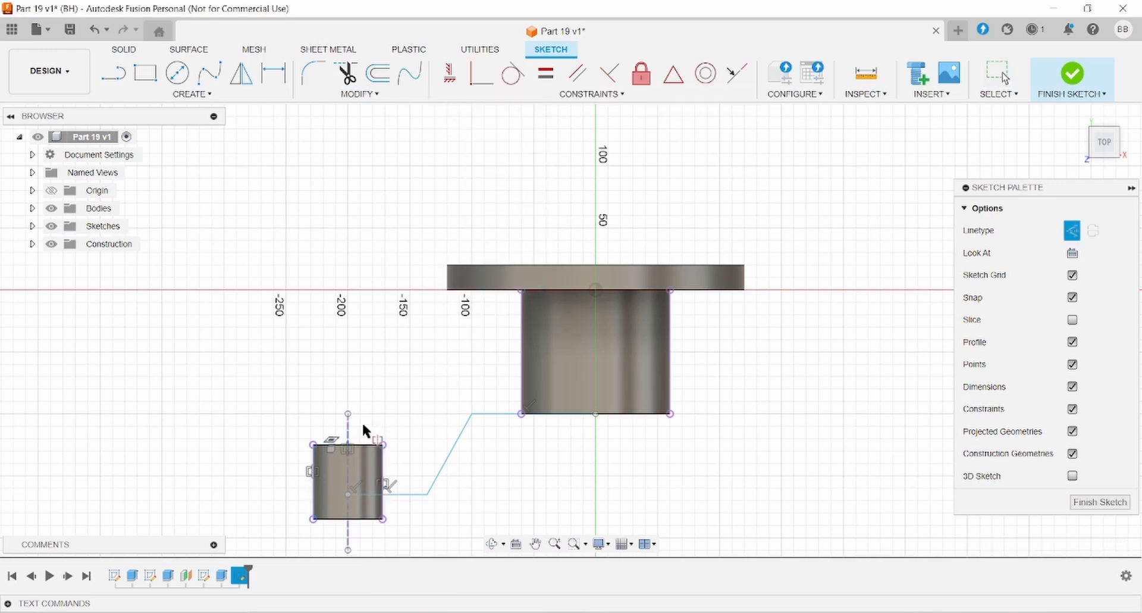
key(Escape)
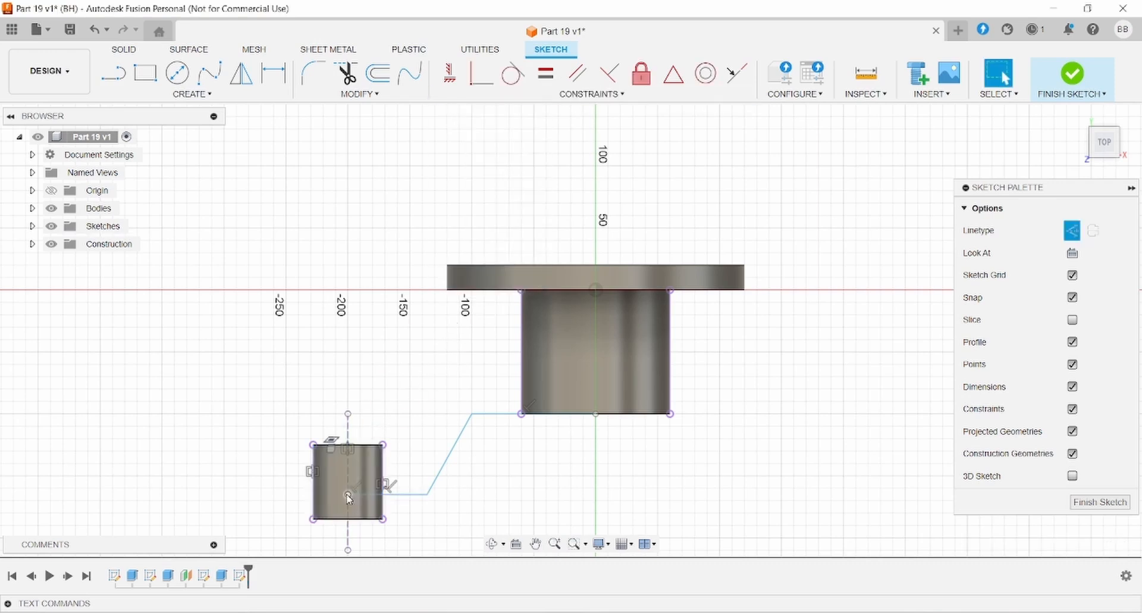
Step: Pull the end of the arm's lower outline off the small cylinder's centreline and constrain that end coincident with the centreline
drag(349, 494, 373, 497)
click(348, 498)
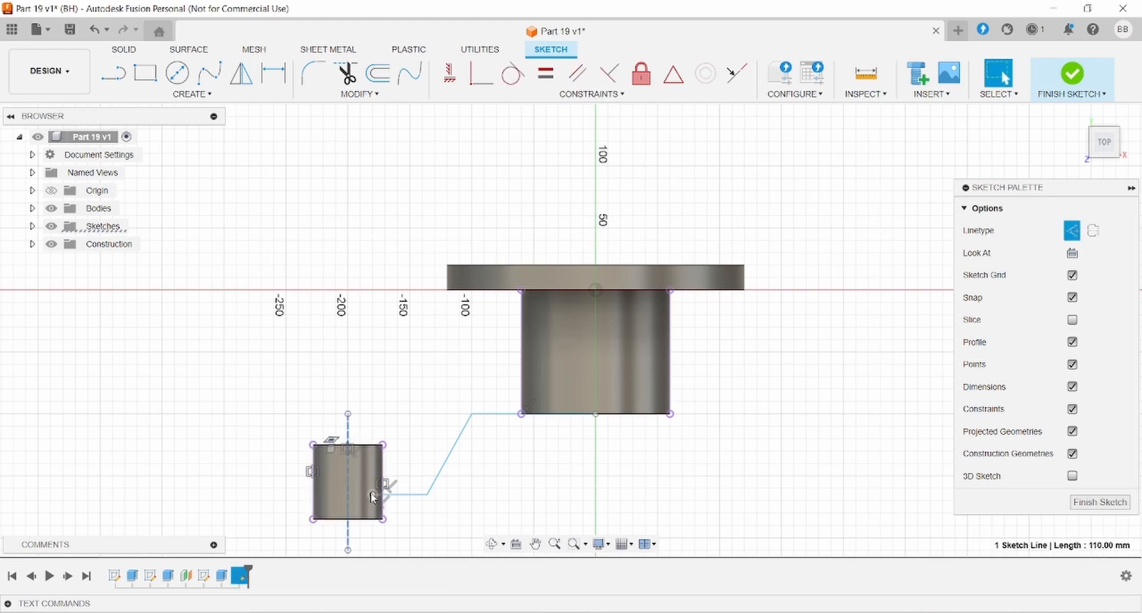
ctrl+click(373, 498)
click(480, 73)
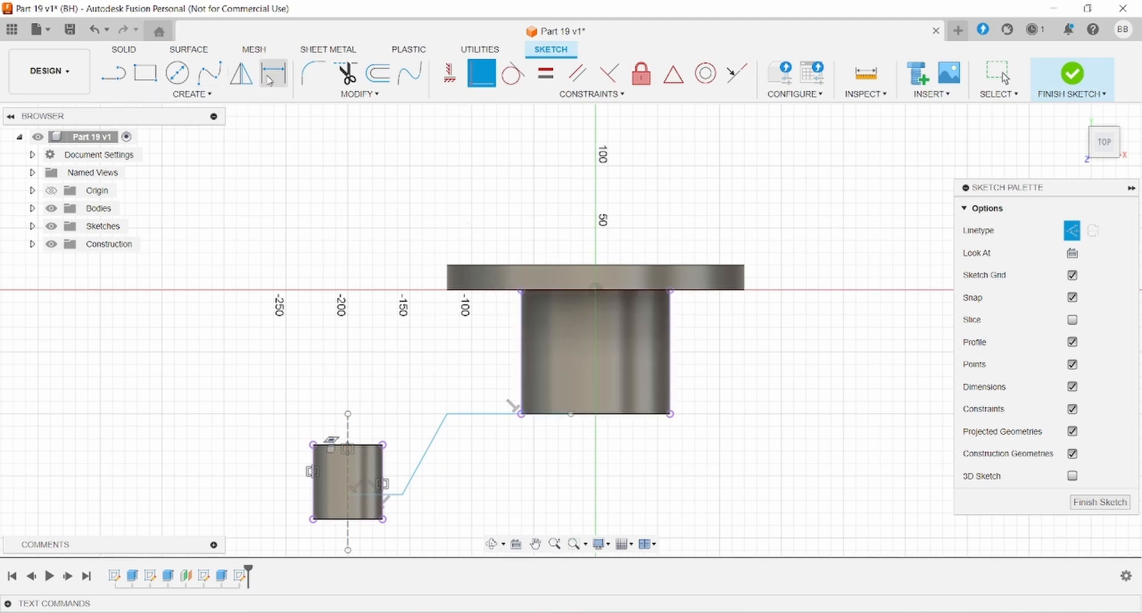
Step: Draw the arm's upper outline with solid lines from the hub's side: a horizontal line, a diagonal and a horizontal line to the small cylinder's centreline
click(113, 73)
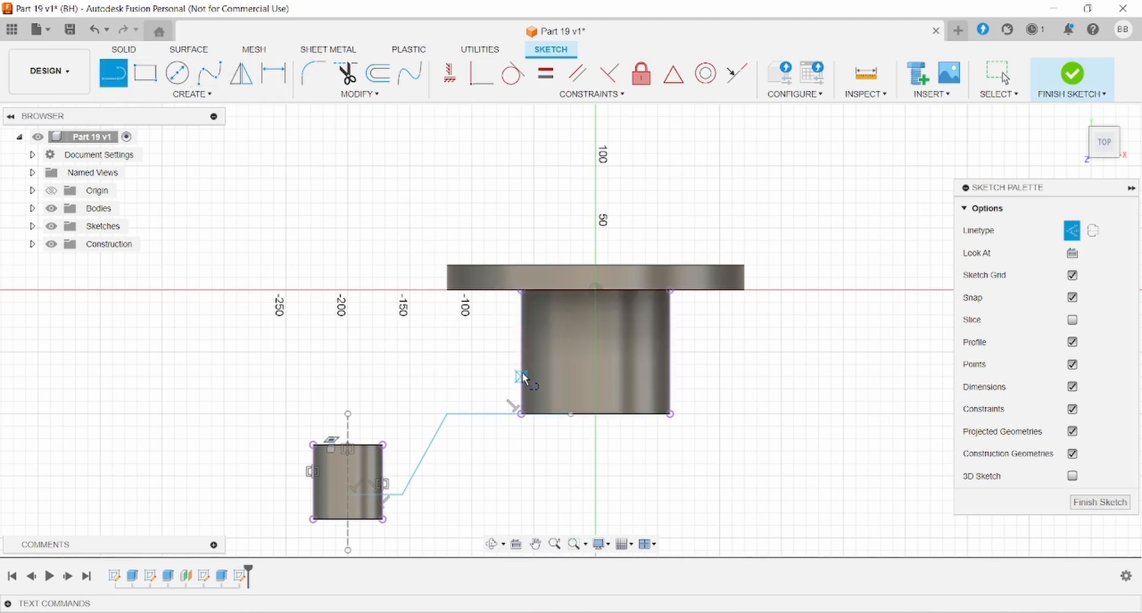
click(522, 376)
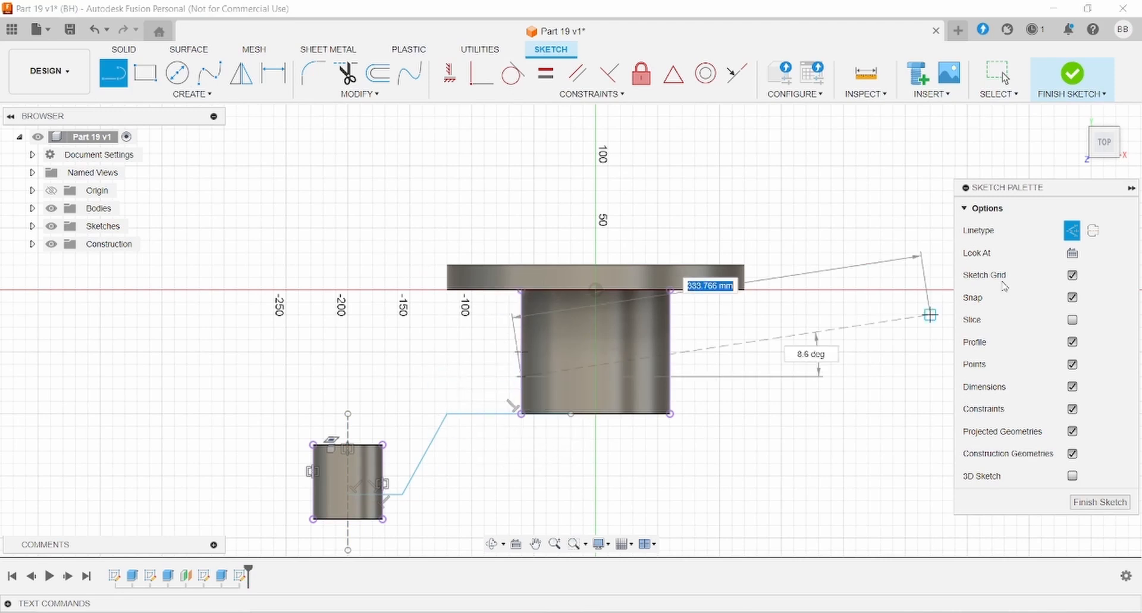
click(427, 377)
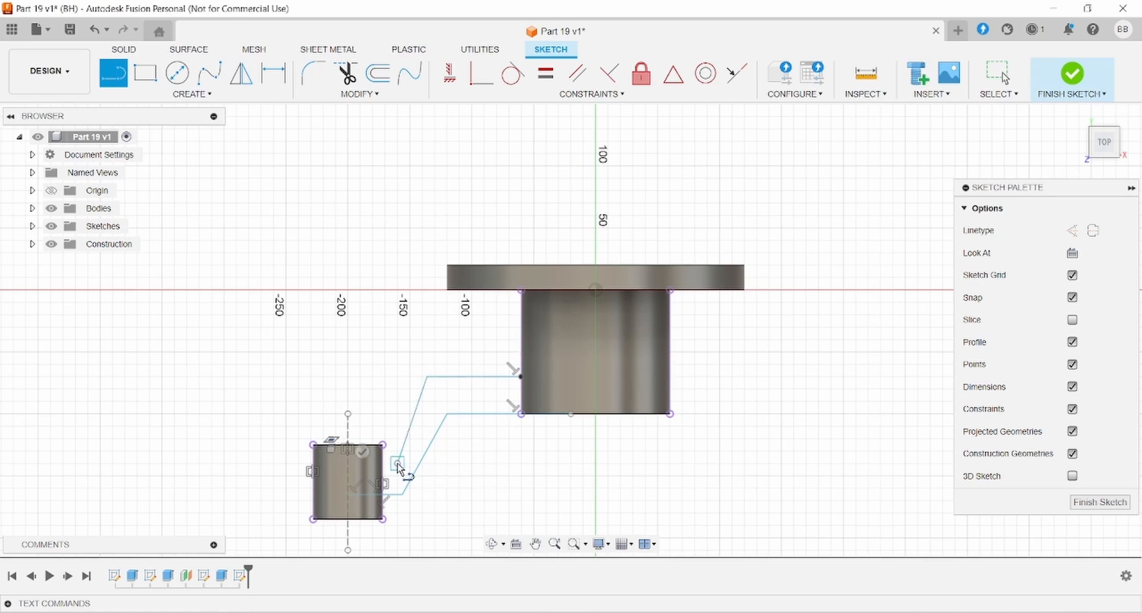
click(396, 463)
key(Escape)
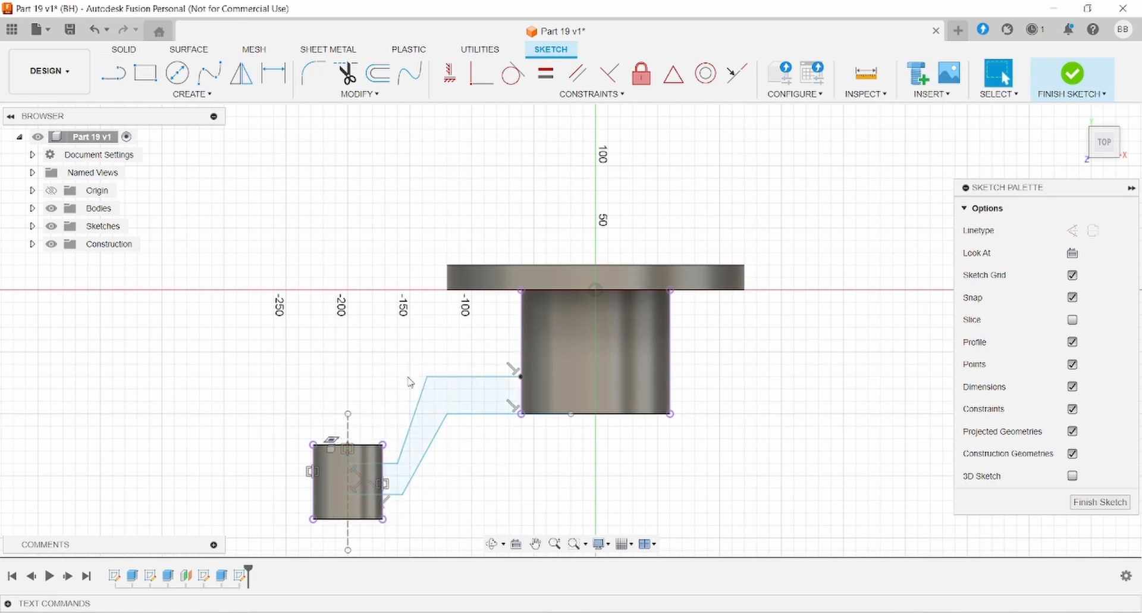
Step: Constrain the two diagonal lines of the arm outline to be parallel
scroll(429, 416, up, 2)
click(415, 416)
shift+click(440, 464)
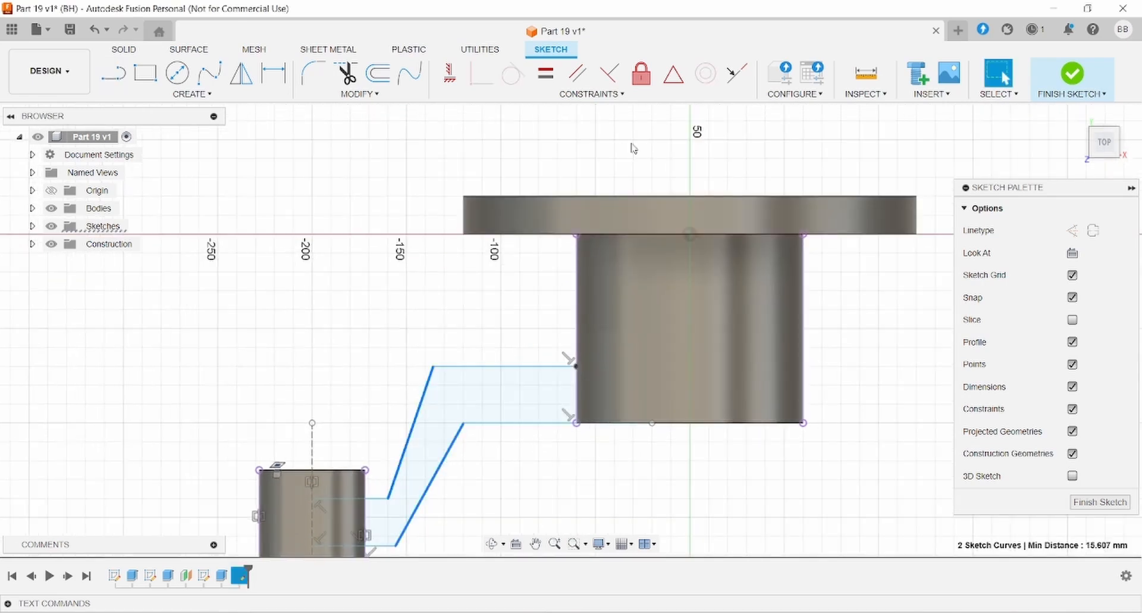
click(577, 73)
scroll(502, 408, down, 3)
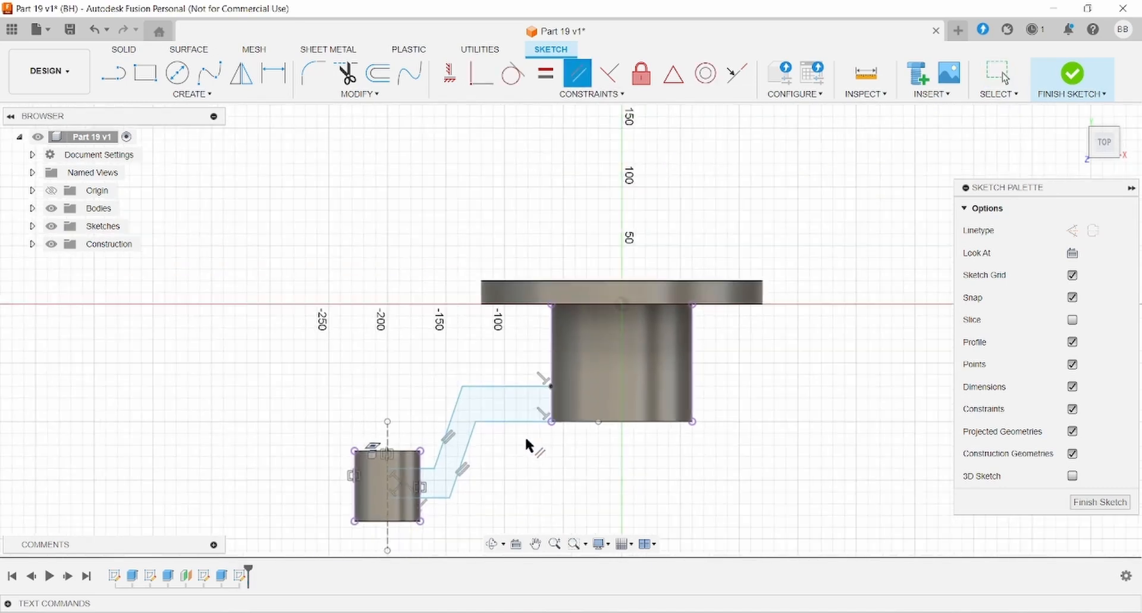
Step: Draw a horizontal construction line about 158 mm long from the midpoint of the small cylinder's outer side edge toward the hub
scroll(445, 499, up, 1)
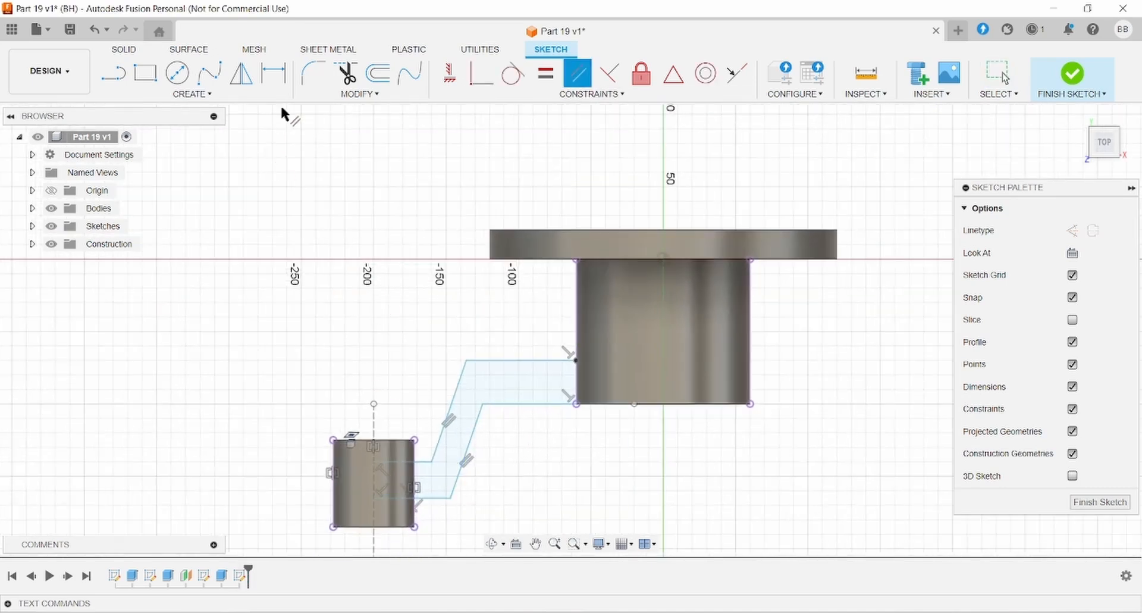
key(l)
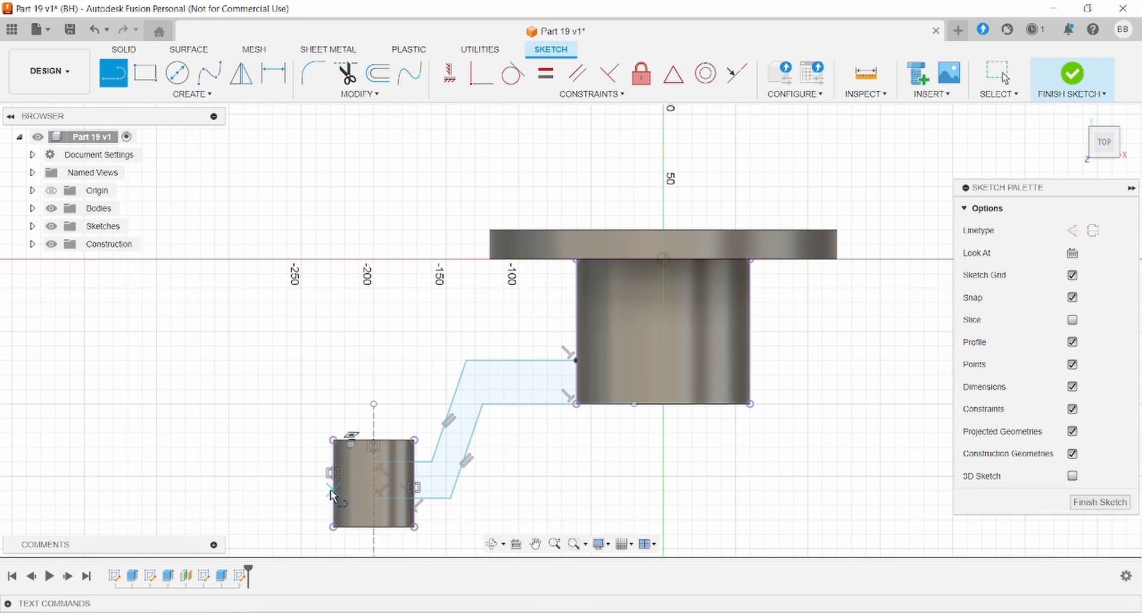
click(1071, 231)
click(333, 483)
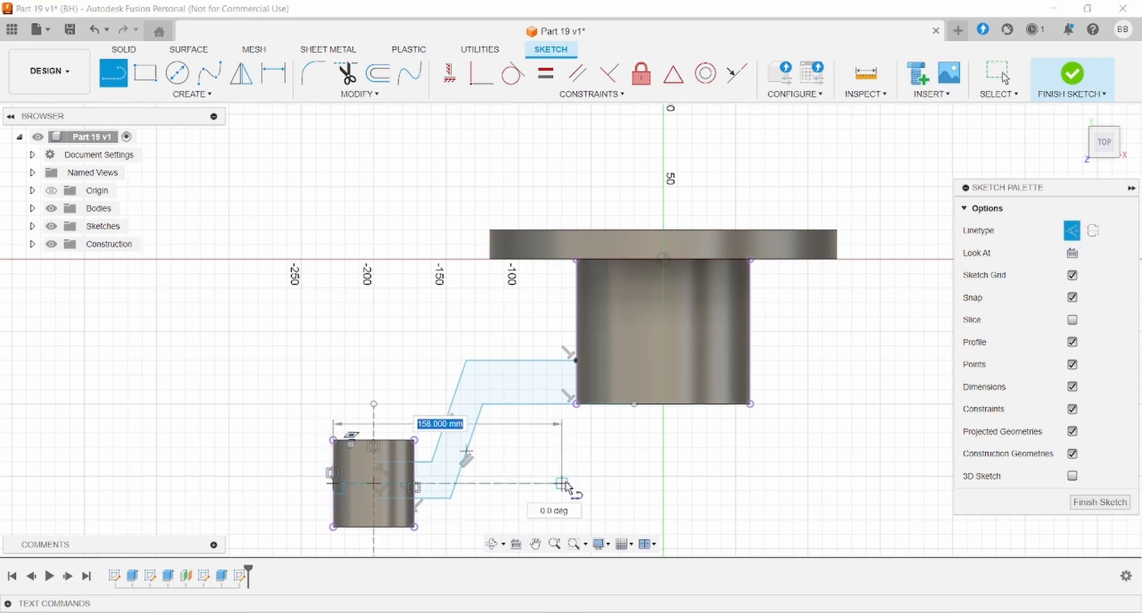
click(562, 482)
key(Escape)
Step: Constrain the arm's two horizontal lines at the small cylinder to be symmetric about the horizontal construction line
click(427, 465)
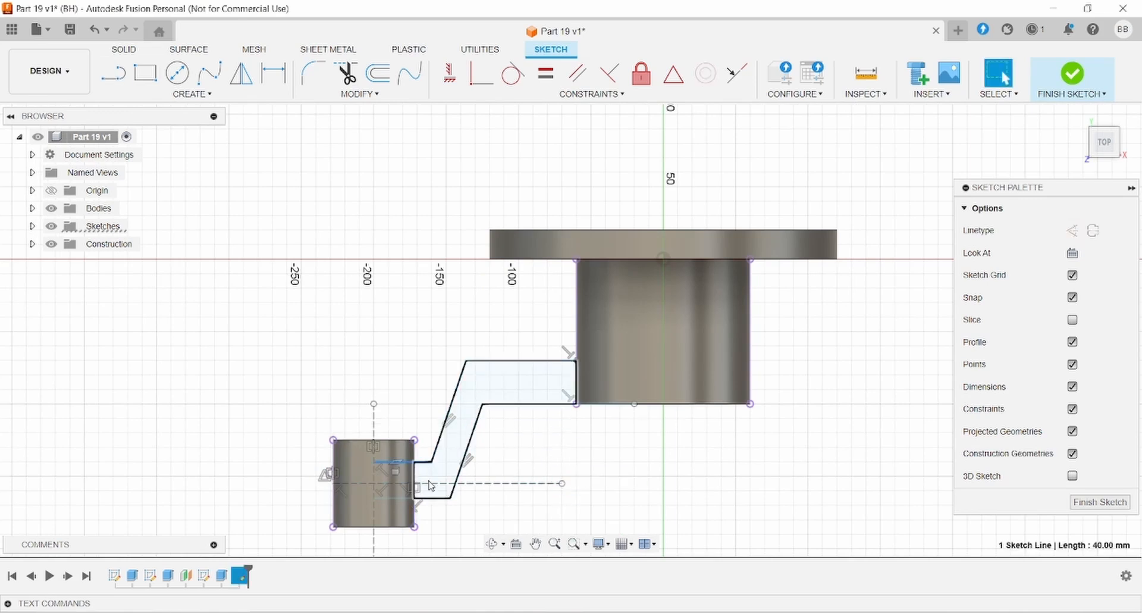
shift+click(427, 498)
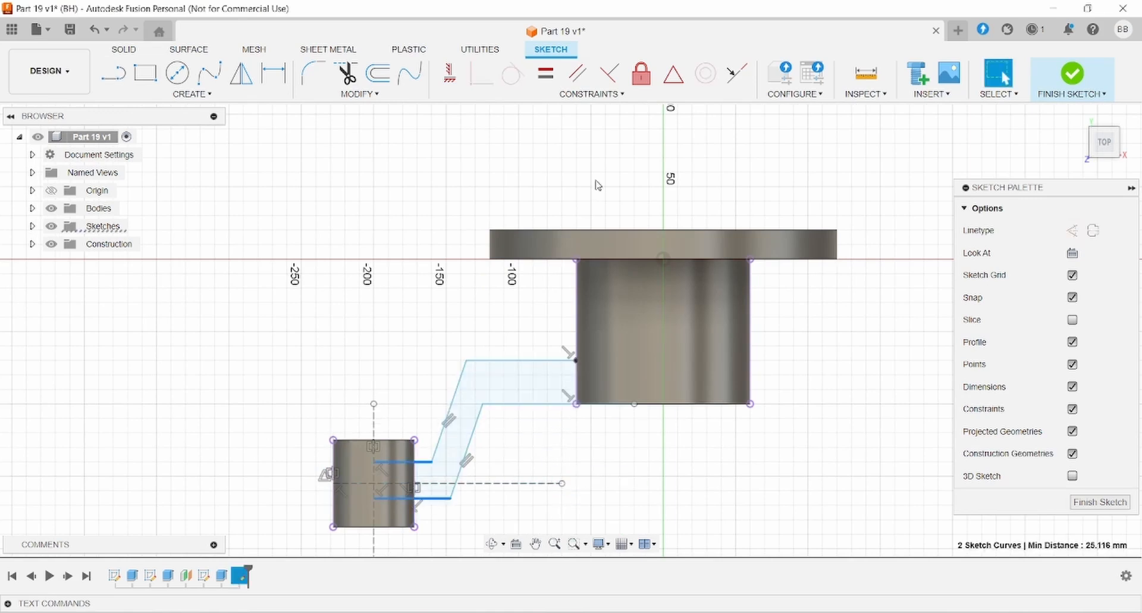
click(591, 93)
click(469, 259)
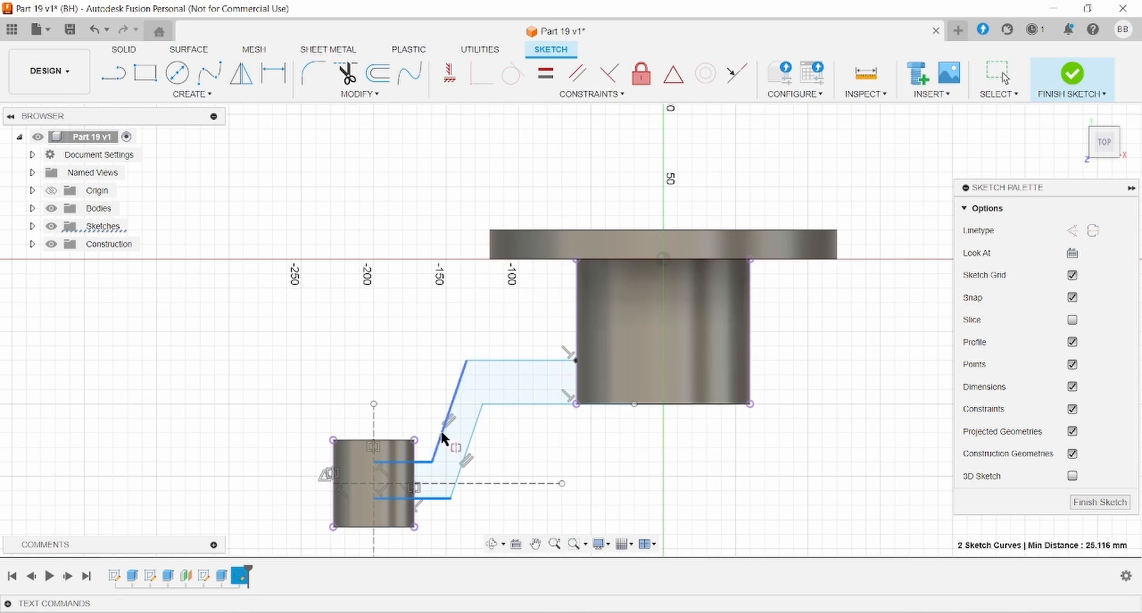
click(440, 483)
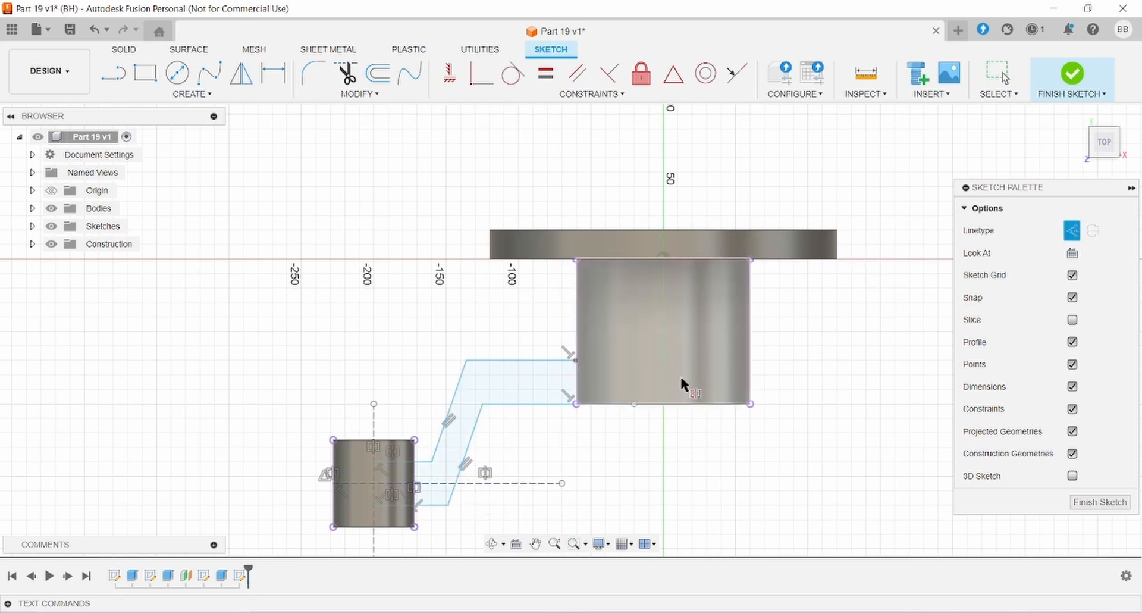
Step: Free the hub-side ends of the arm's two horizontal lines from the hub edge and extend both lines to near the hub's axis
click(274, 75)
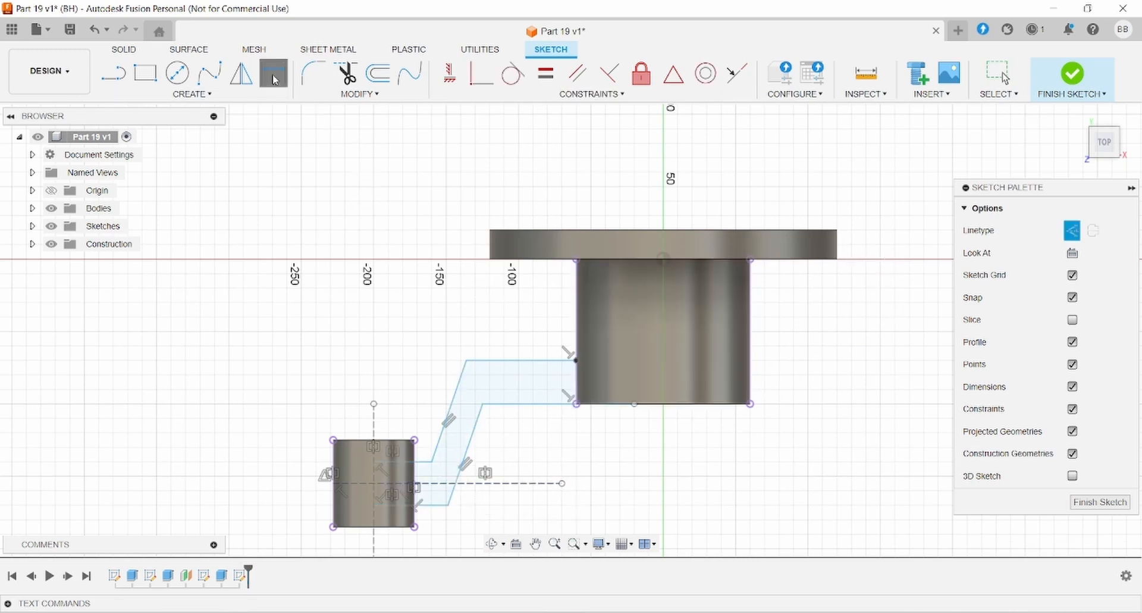
key(Escape)
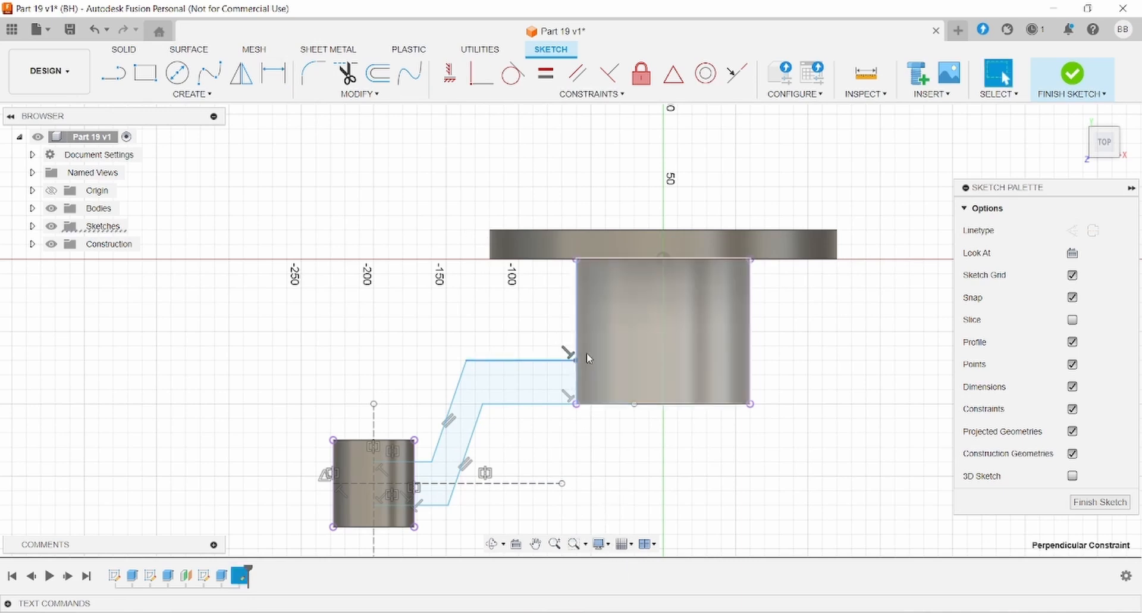
click(576, 403)
click(576, 405)
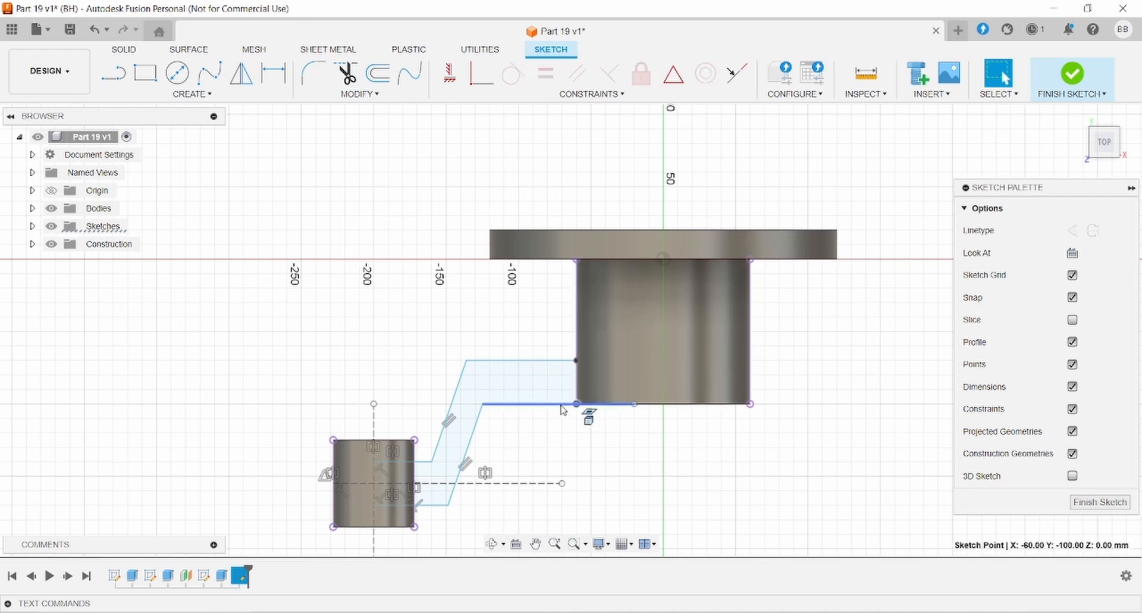
click(561, 405)
drag(634, 405, 678, 405)
mouse_move(576, 360)
mouse_down()
mouse_move(564, 373)
mouse_move(629, 354)
mouse_move(577, 360)
mouse_up()
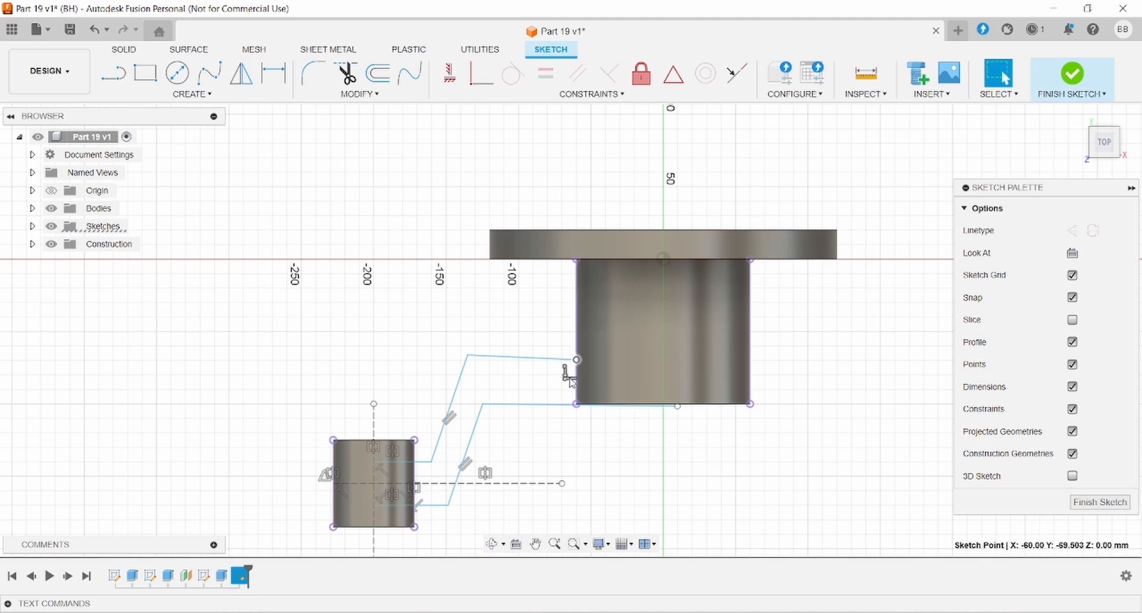
drag(576, 360, 671, 355)
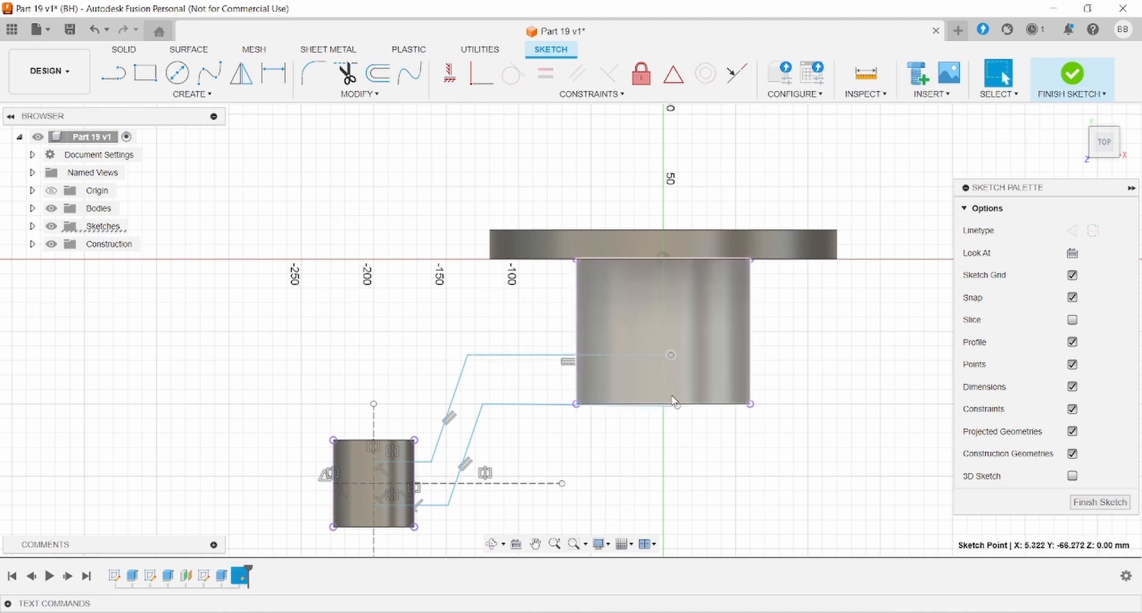
Step: Draw a construction line about 157 mm long down from the origin along the hub's axis and constrain it vertical
key(l)
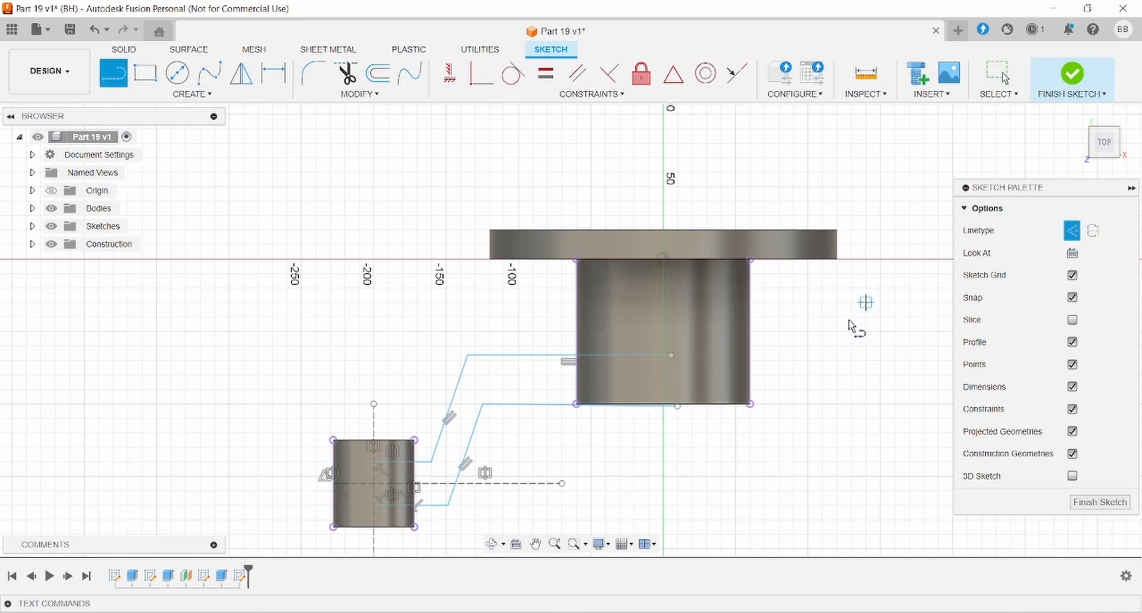
click(664, 257)
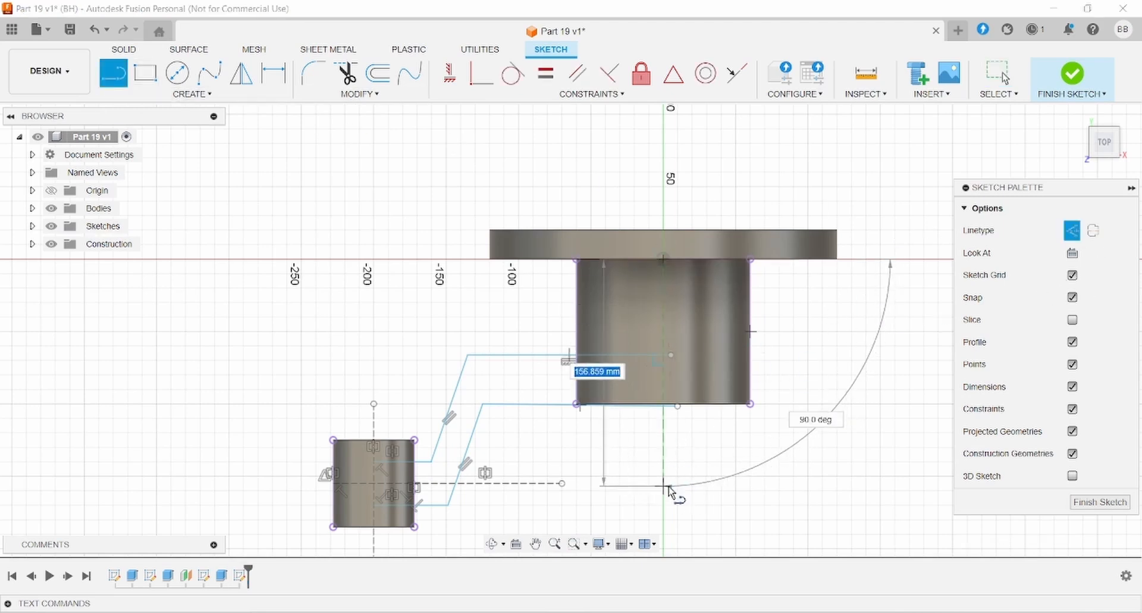
click(660, 485)
key(Escape)
click(662, 280)
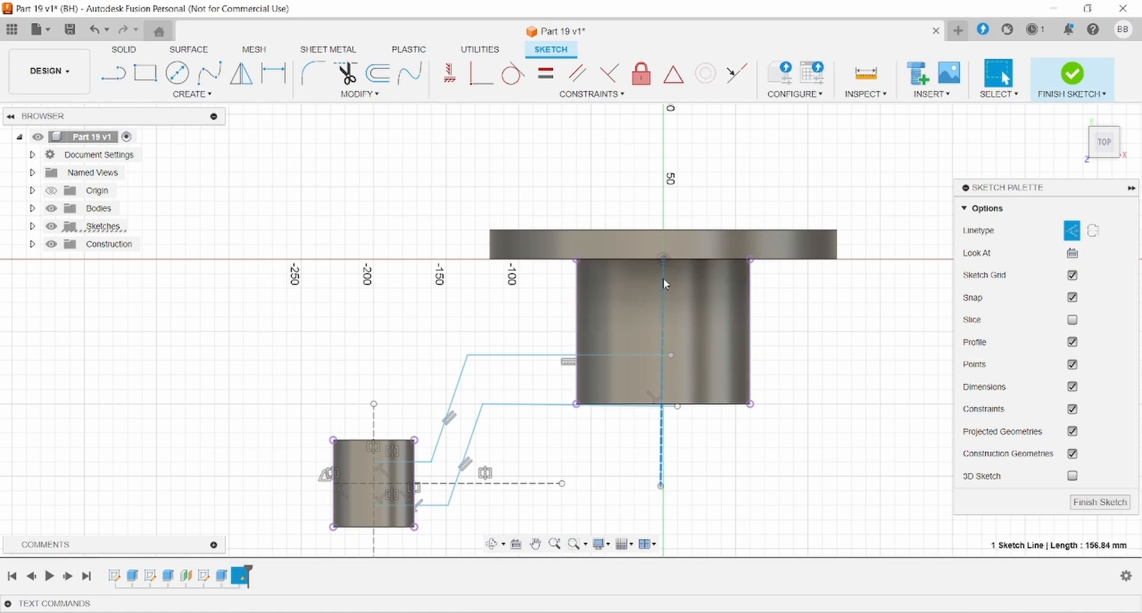
click(449, 73)
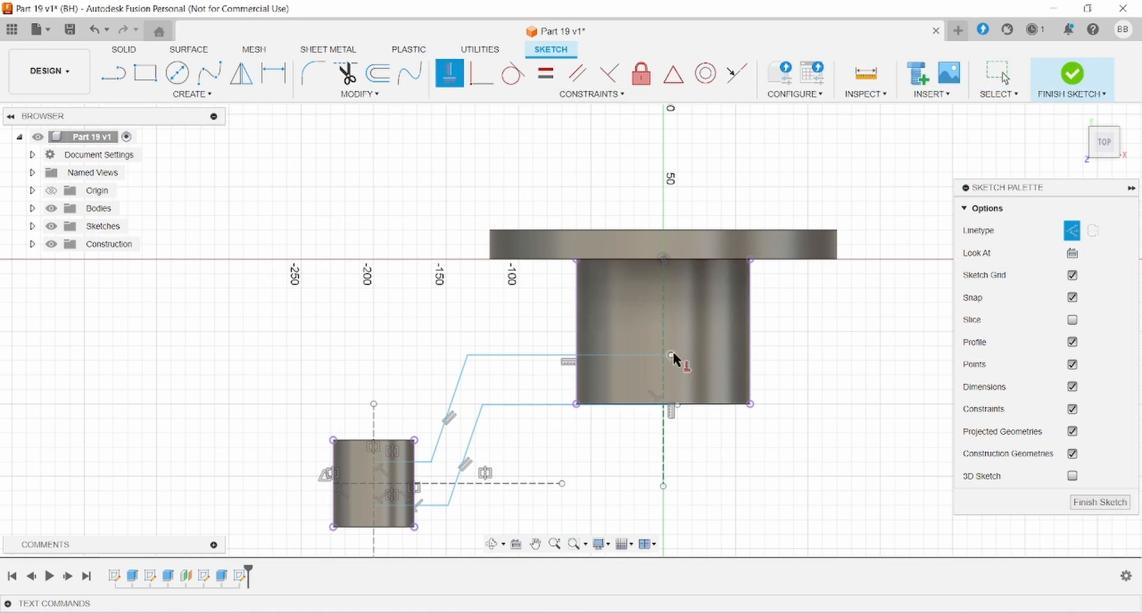
key(Escape)
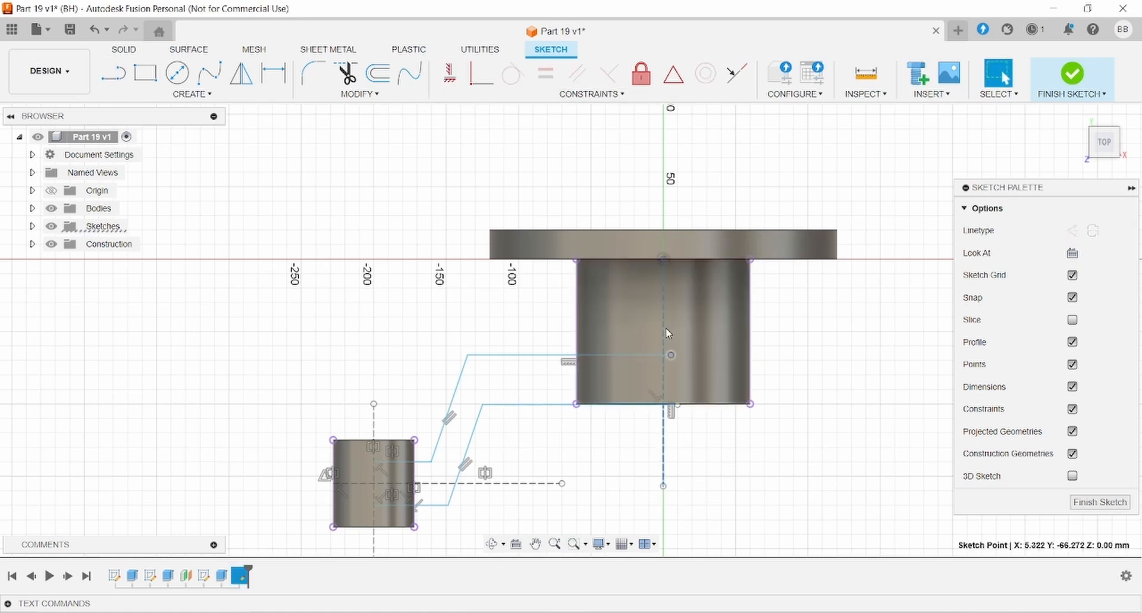
Step: Constrain the hub-side ends of both arm outlines coincident with the hub's vertical construction line
ctrl+click(664, 333)
click(482, 74)
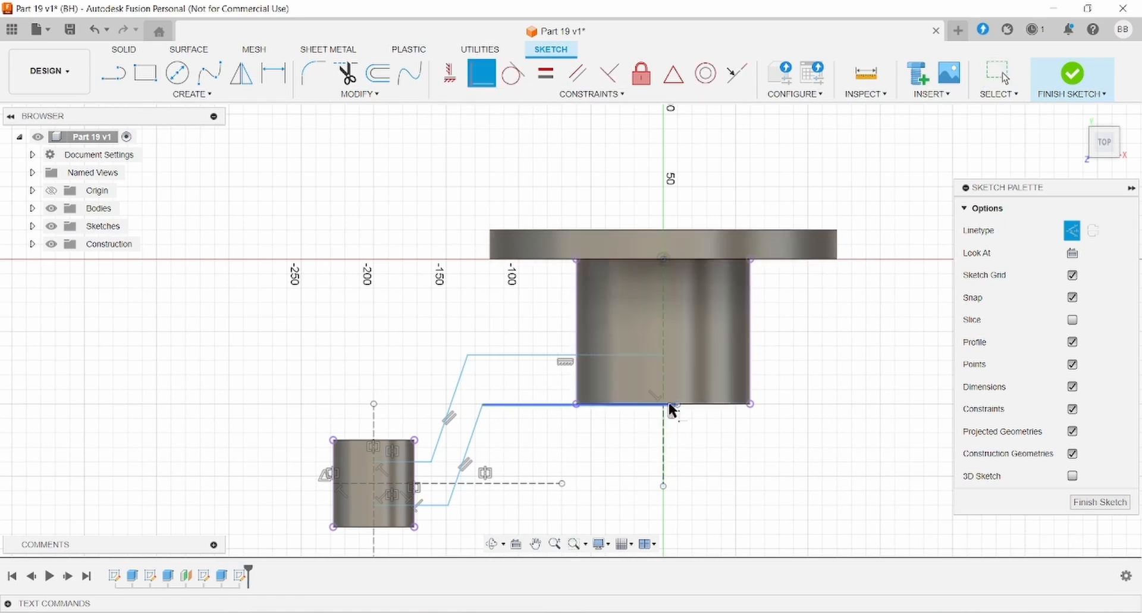
key(Escape)
click(677, 404)
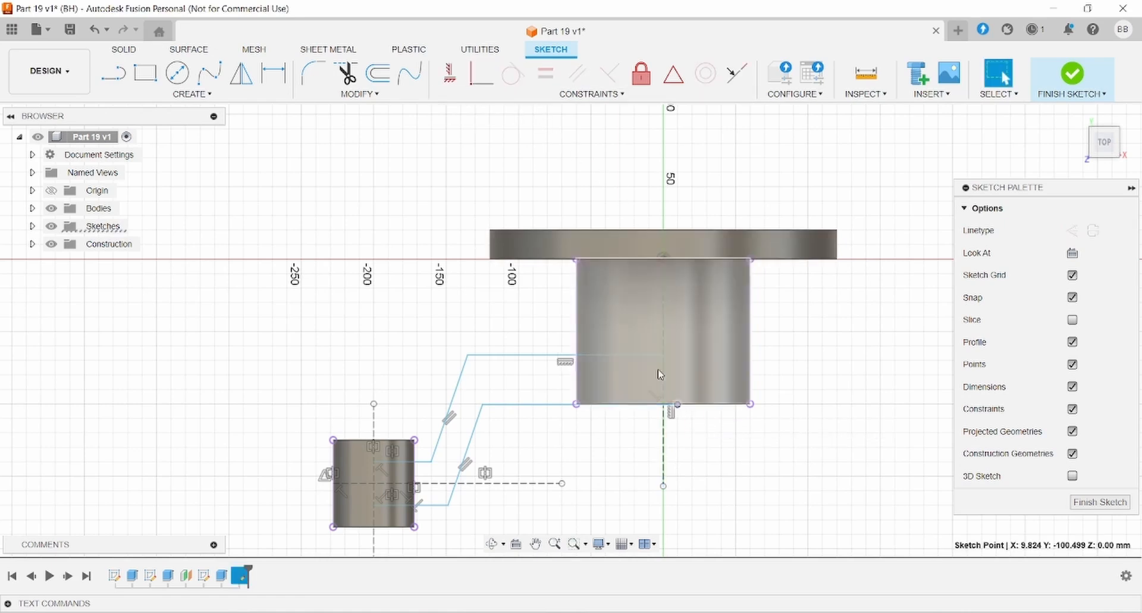
ctrl+click(665, 384)
click(482, 74)
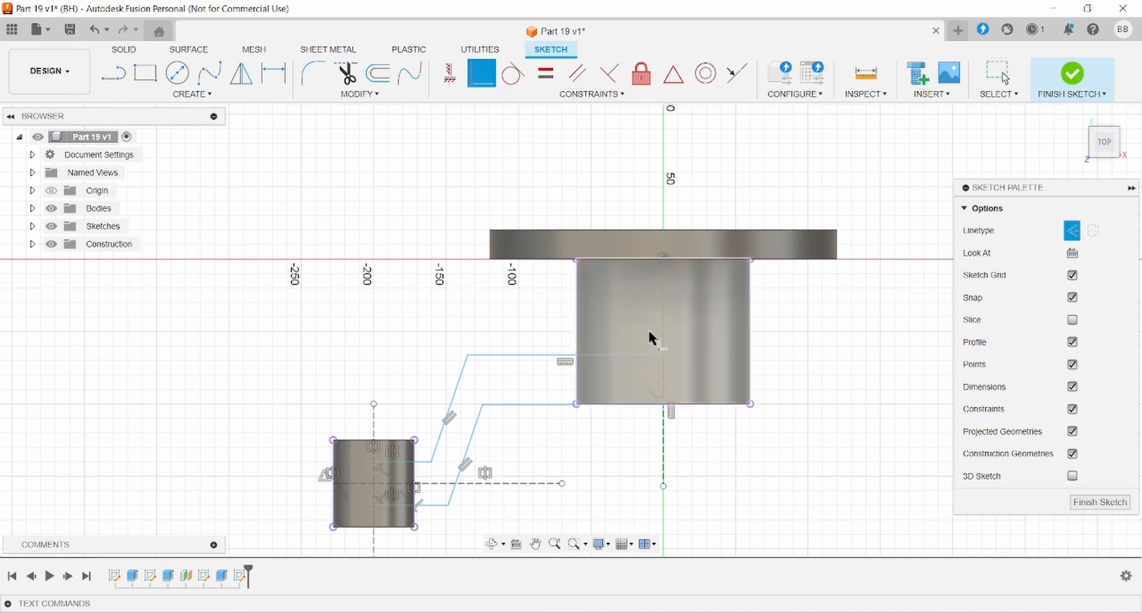
Step: Dimension the distance between the arm's two horizontal lines at the hub as 30 mm
drag(664, 356, 665, 345)
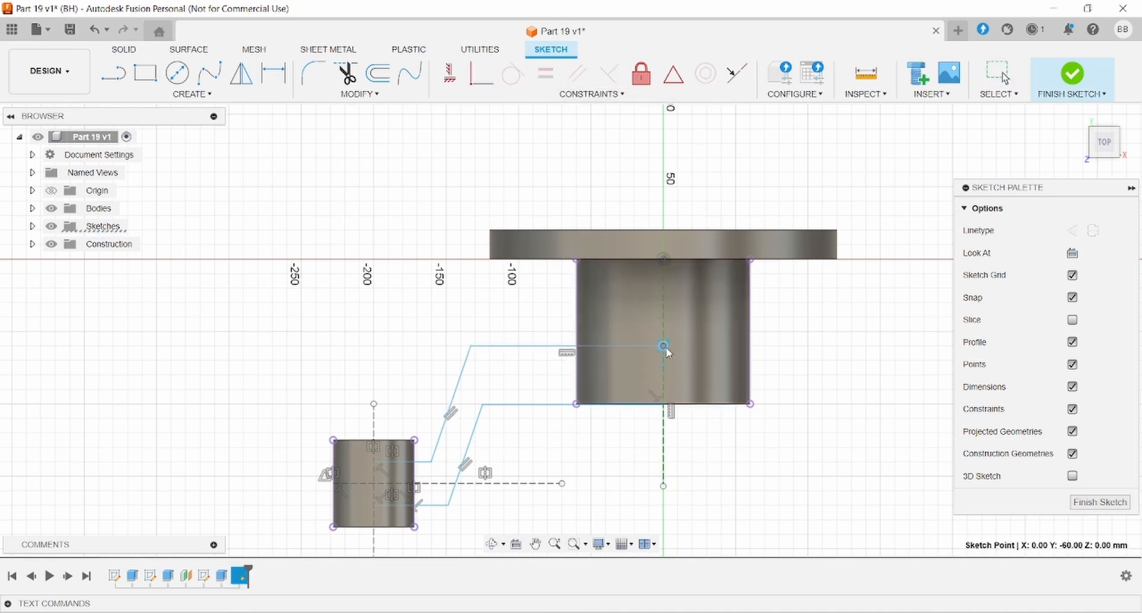
click(275, 75)
click(606, 346)
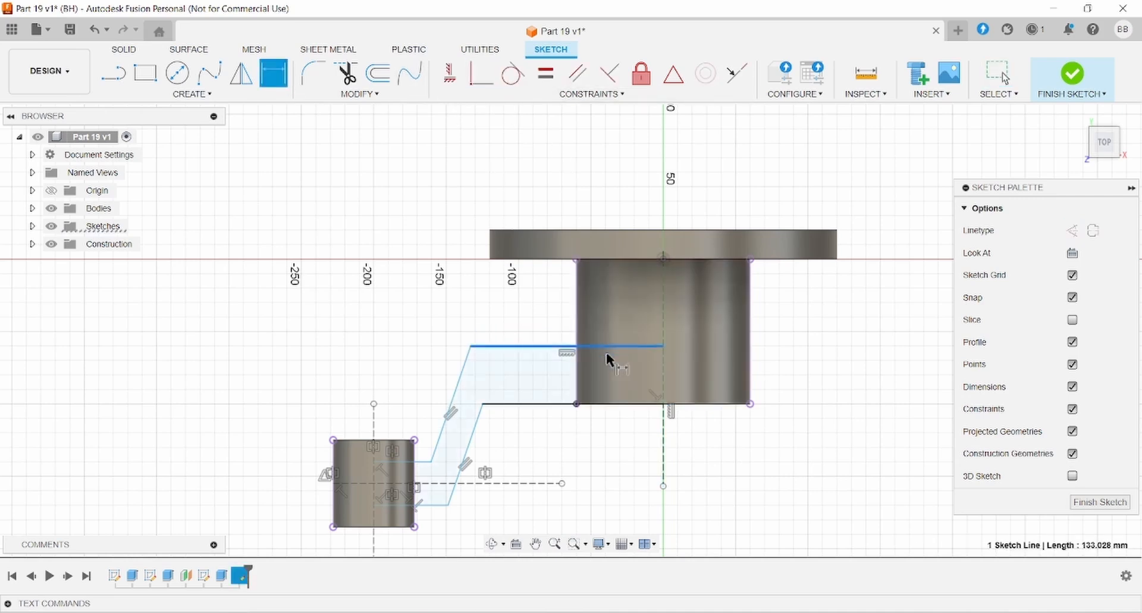
click(622, 403)
click(825, 364)
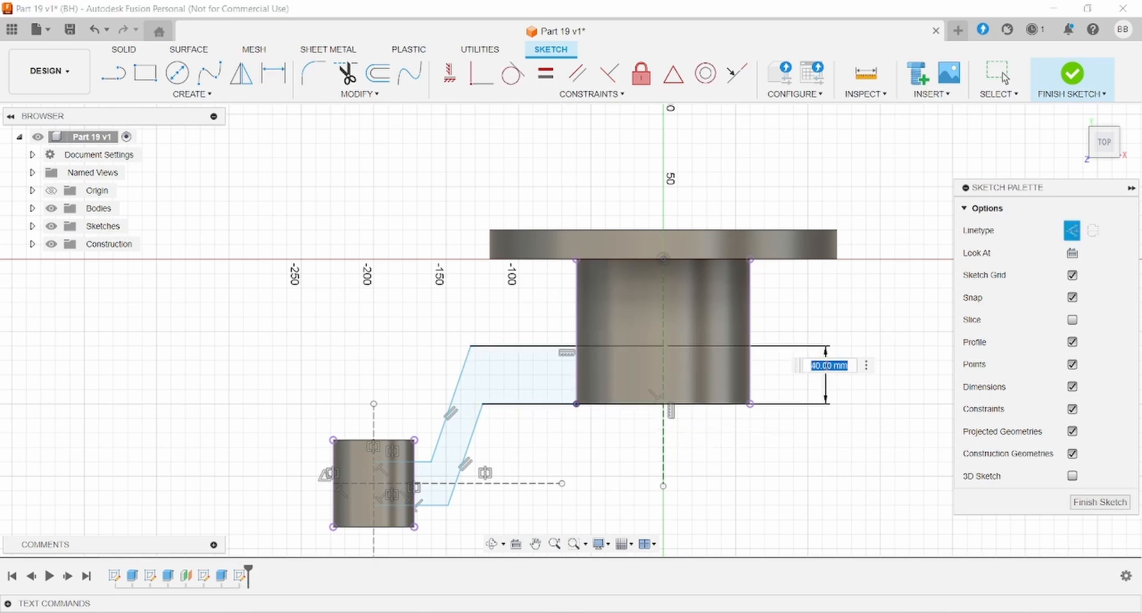
key(Return)
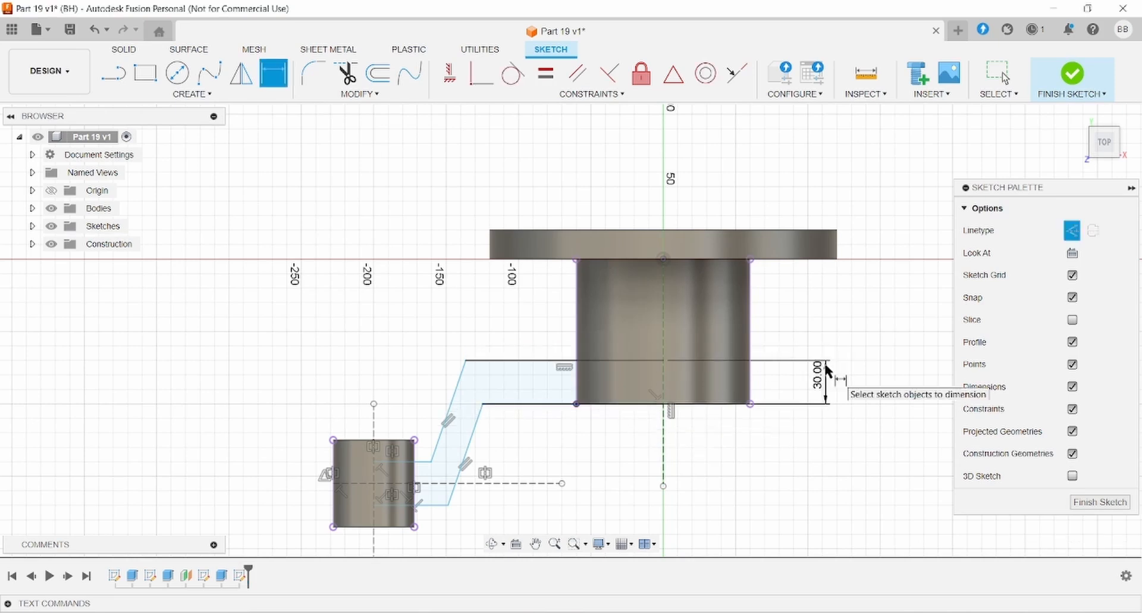
Step: Dimension the distance between the arm's two diagonal lines as 30 mm
click(453, 400)
click(476, 432)
click(486, 321)
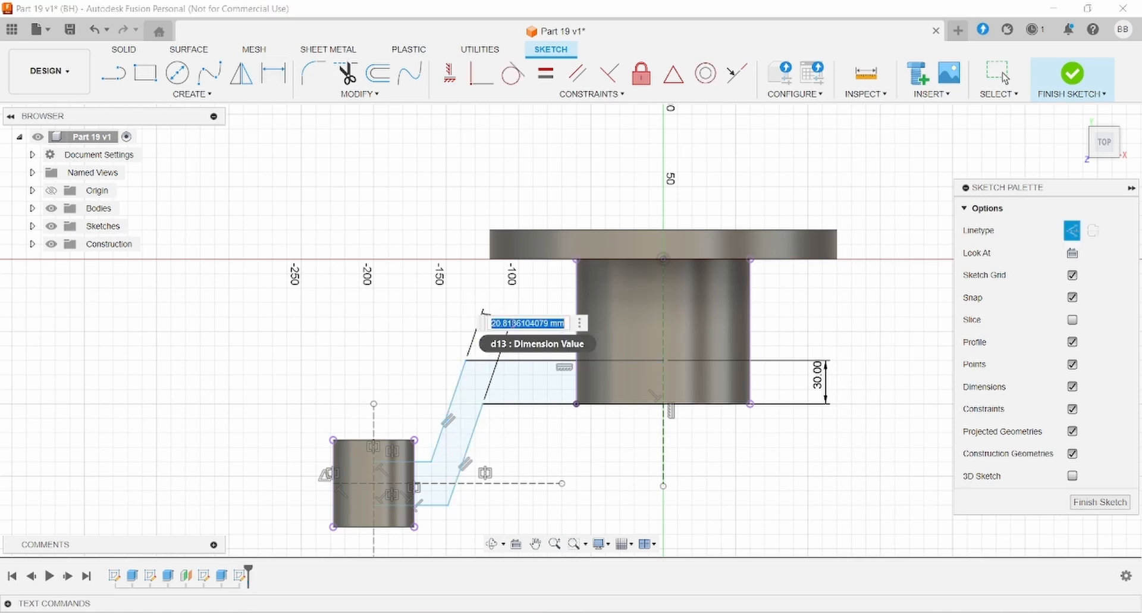
text(30)
key(Return)
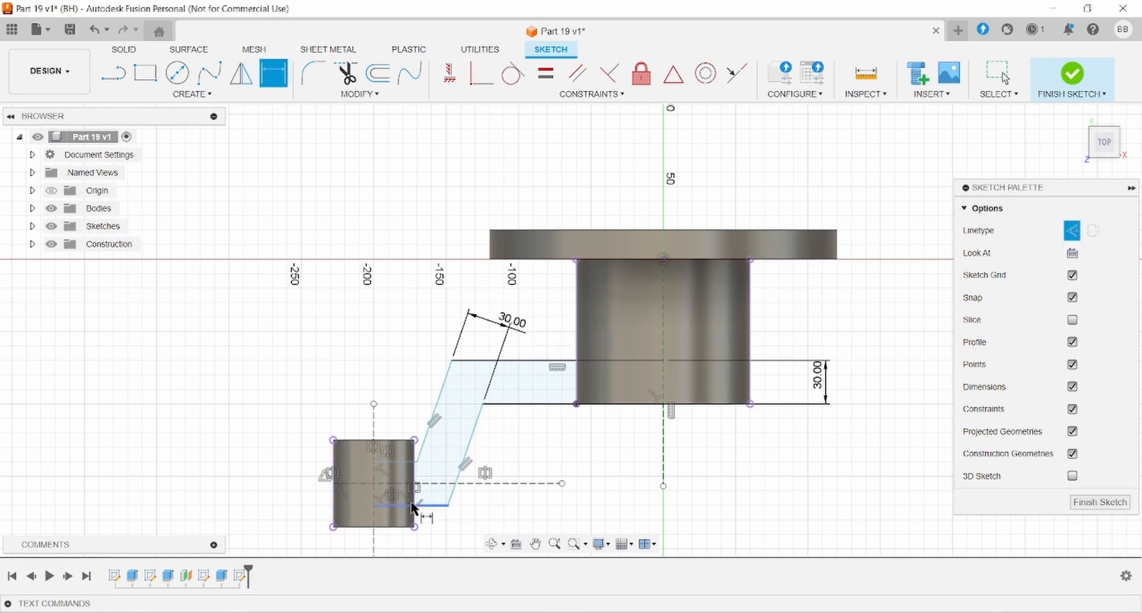
Step: Dimension the distance between the arm's two horizontal lines at the small cylinder as 30 mm
click(402, 464)
click(428, 503)
click(620, 479)
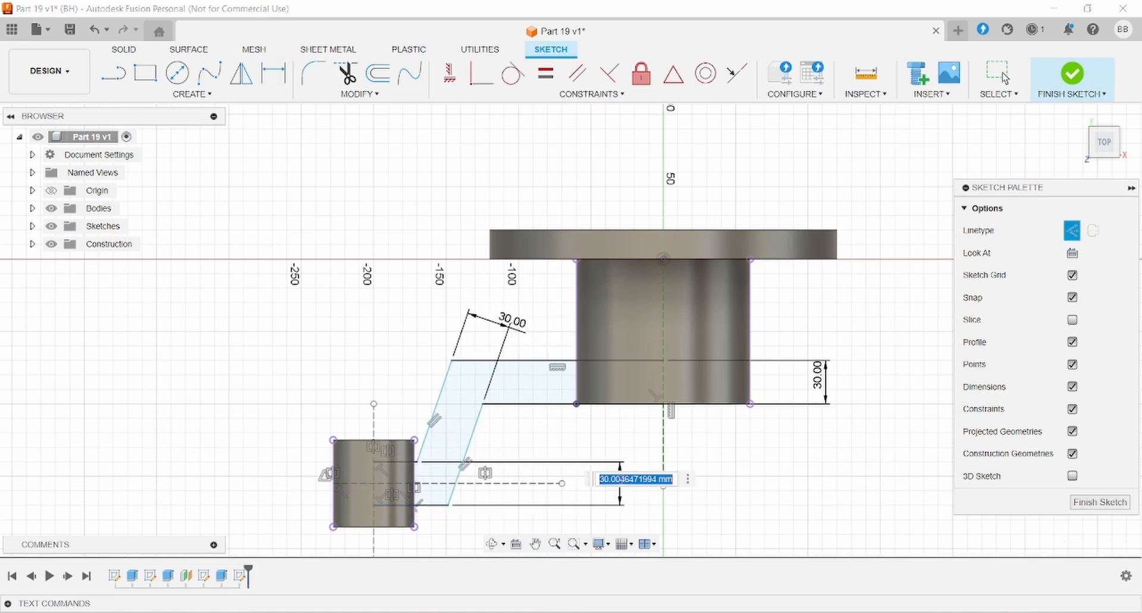
text(30)
key(Return)
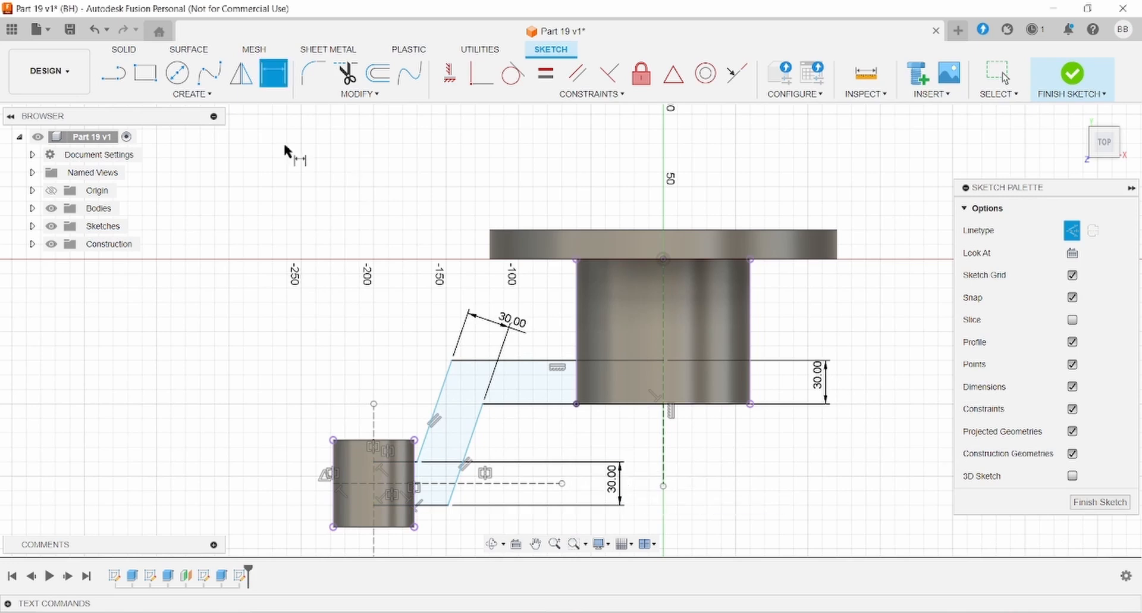
Step: Draw a horizontal construction line outward from the corner where the arm's upper horizontal line meets its diagonal
key(l)
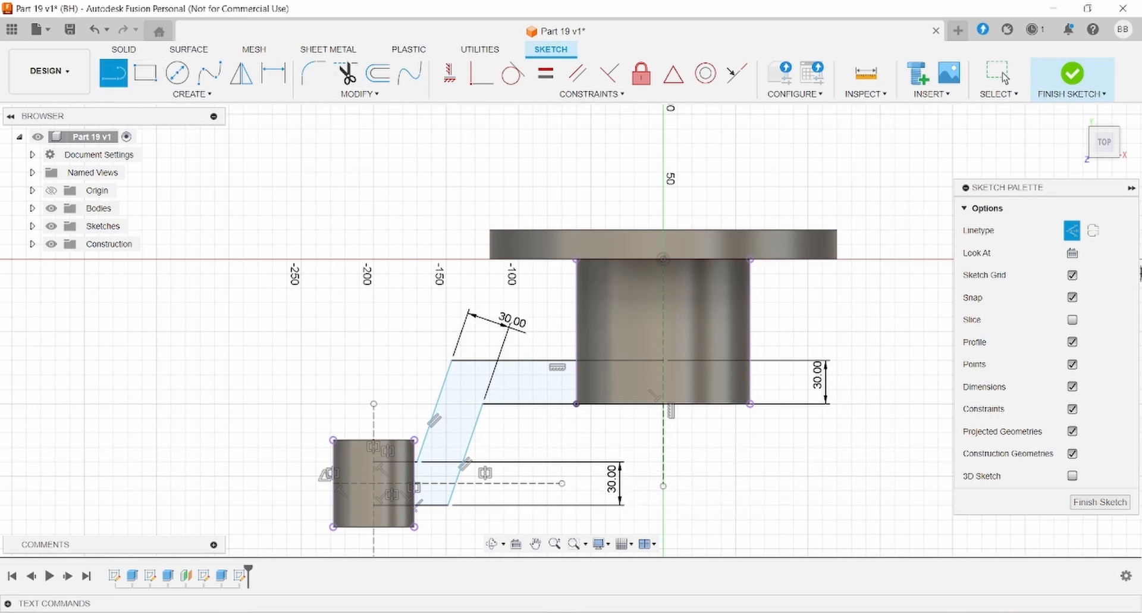
click(450, 360)
click(292, 360)
key(Escape)
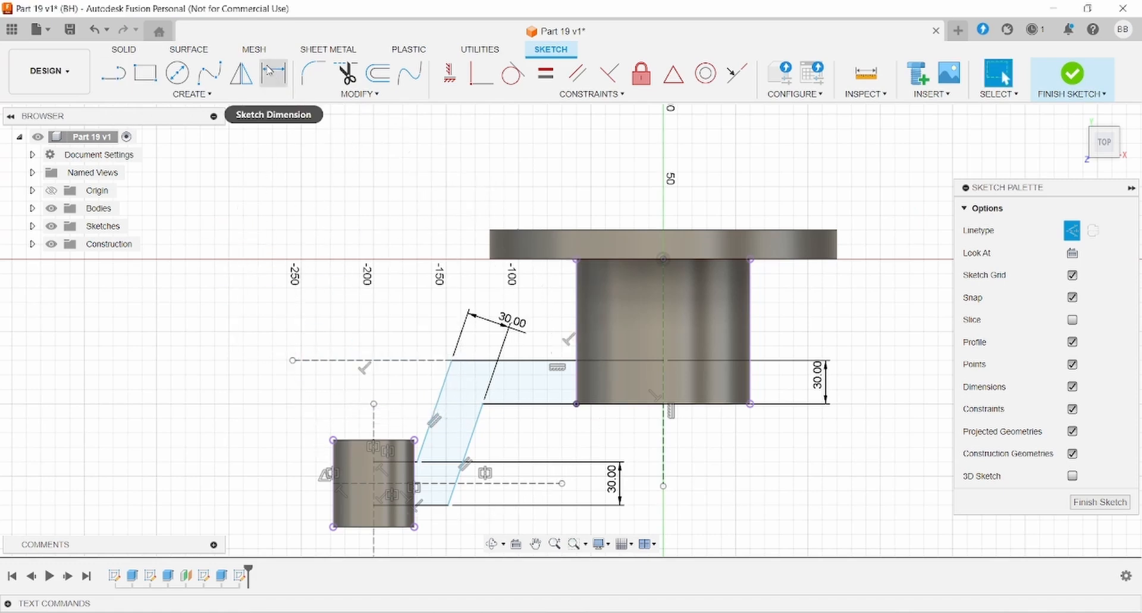
Step: Check the arm angle in the reference drawing and dimension the upper diagonal at 45° to the horizontal construction line
click(268, 70)
key(alt+Tab)
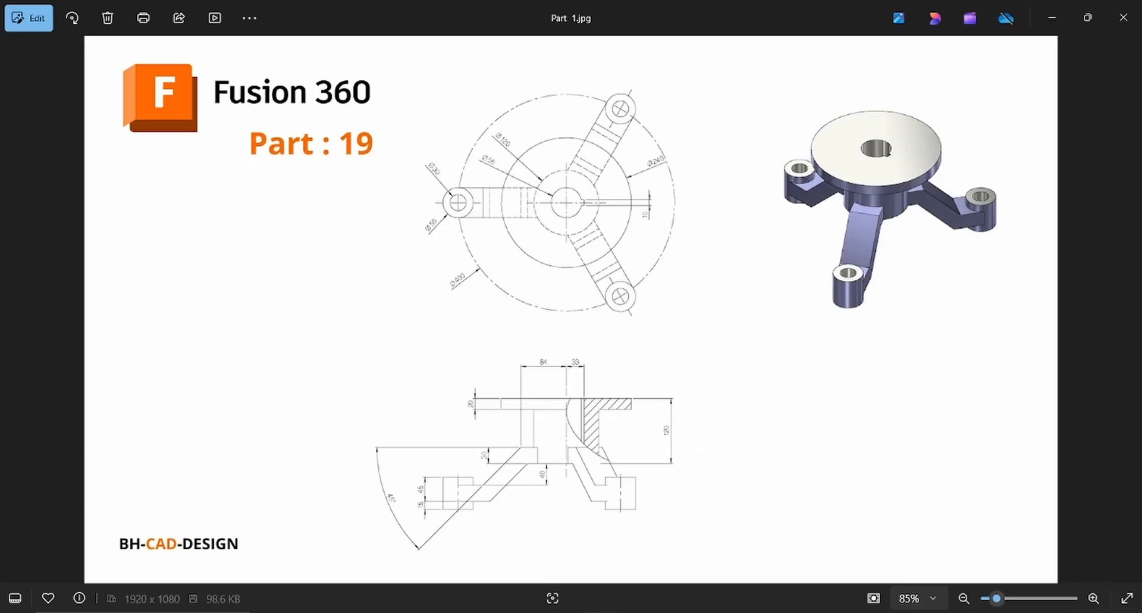
key(alt+Tab)
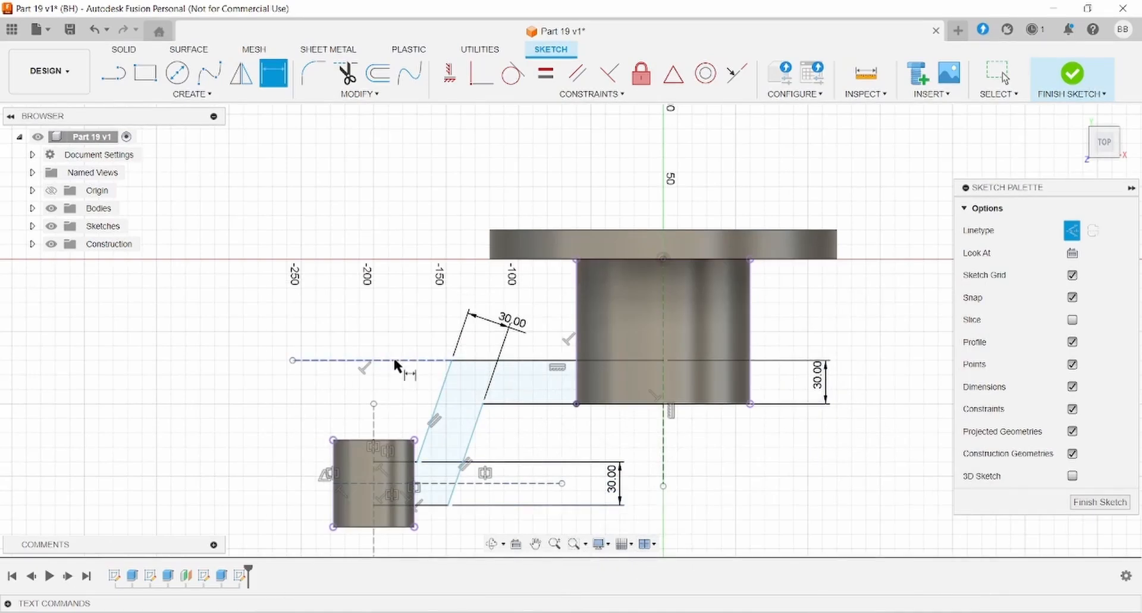
click(393, 360)
click(434, 410)
click(419, 394)
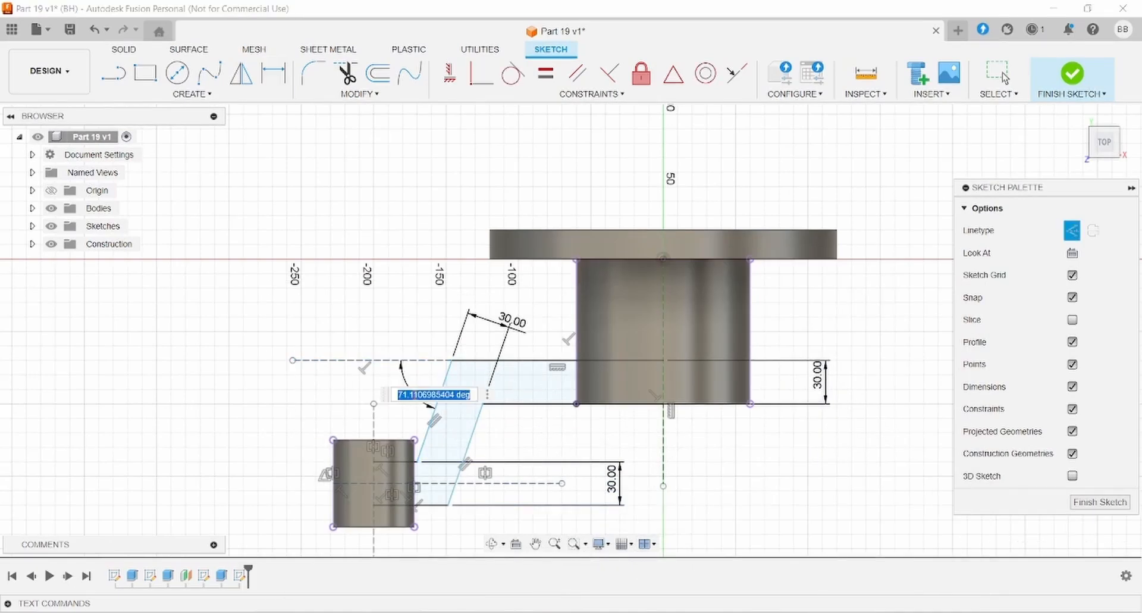
key(Return)
key(Escape)
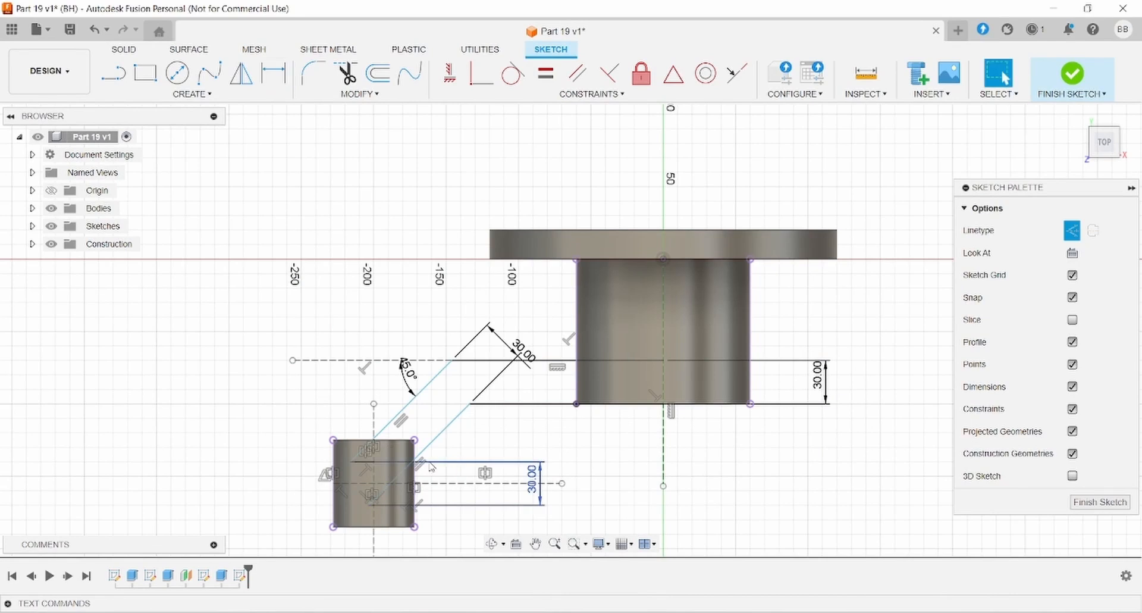
Step: Move the arm's diagonals toward the hub, check the reference drawing, and dimension the arm's upper corner 84 mm from the hub's centre axis
drag(350, 462, 439, 461)
click(291, 78)
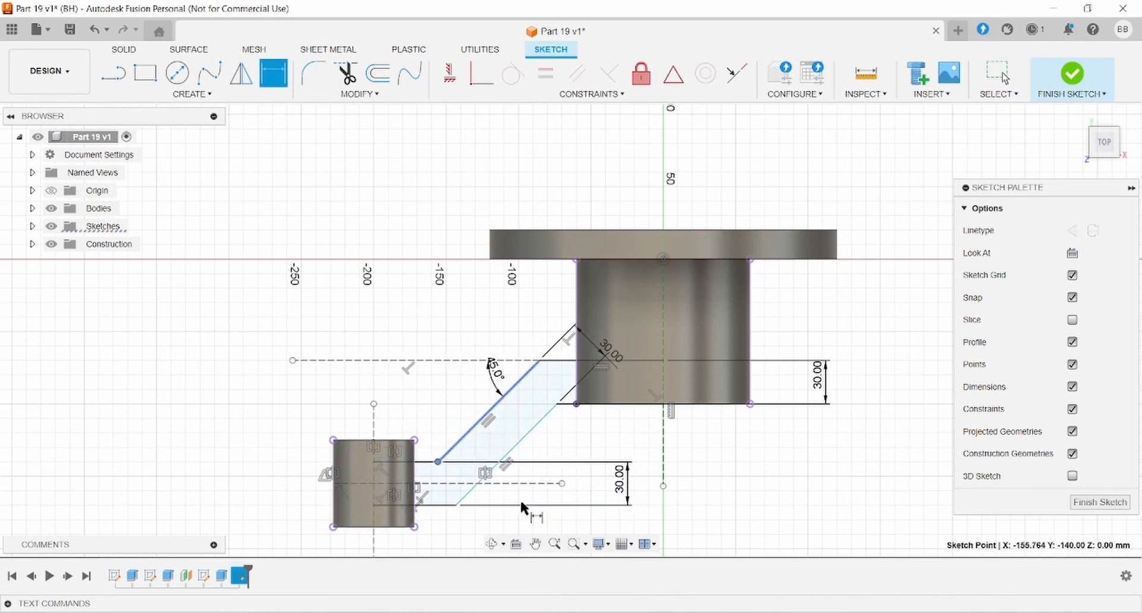
key(alt+Tab)
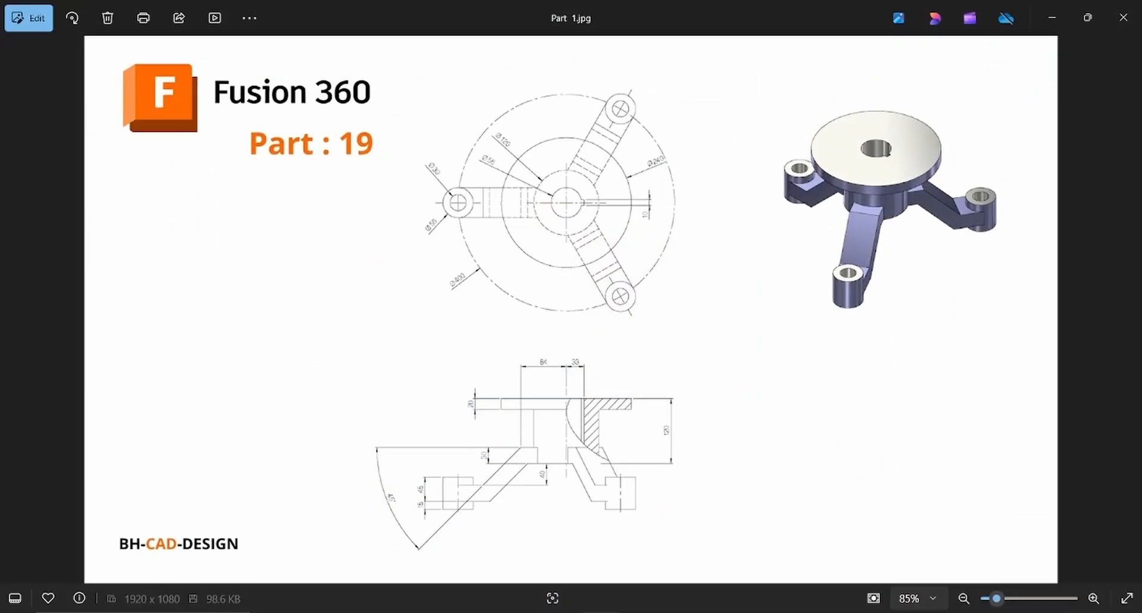
key(alt+Tab)
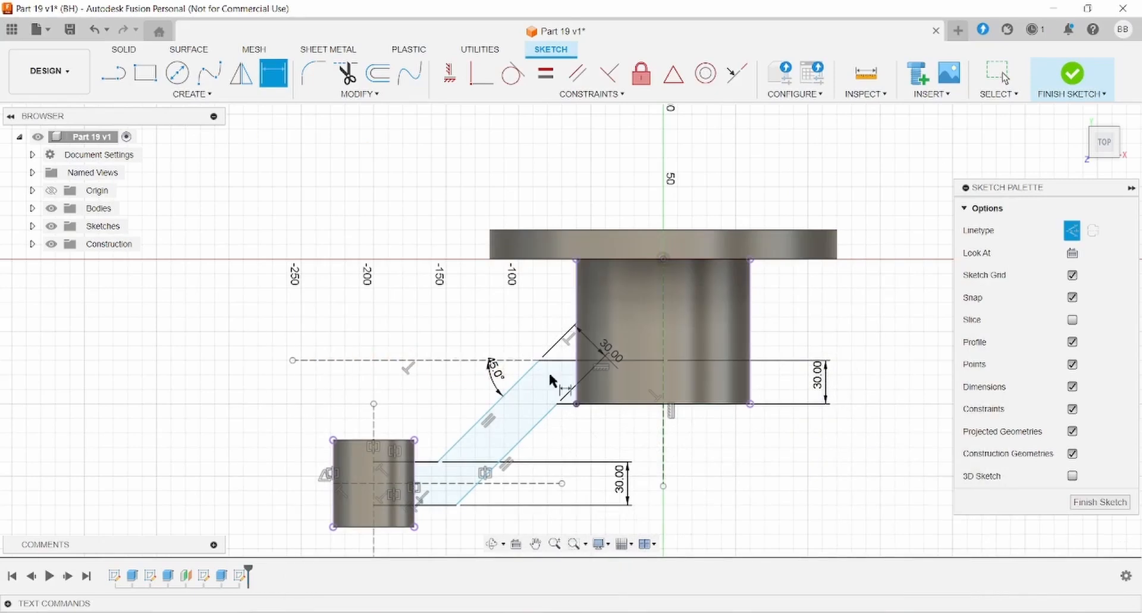
click(663, 403)
click(630, 176)
text(84)
key(Return)
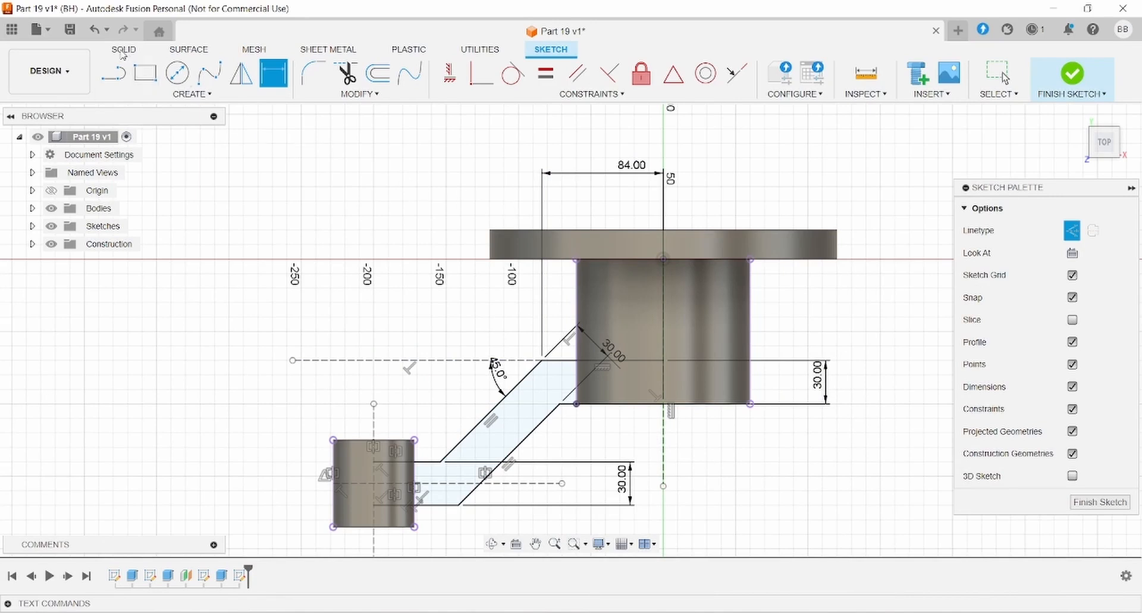
Step: Close the arm profile with vertical lines between its horizontal edges at the hub's centre axis and the small cylinder's axis
click(113, 73)
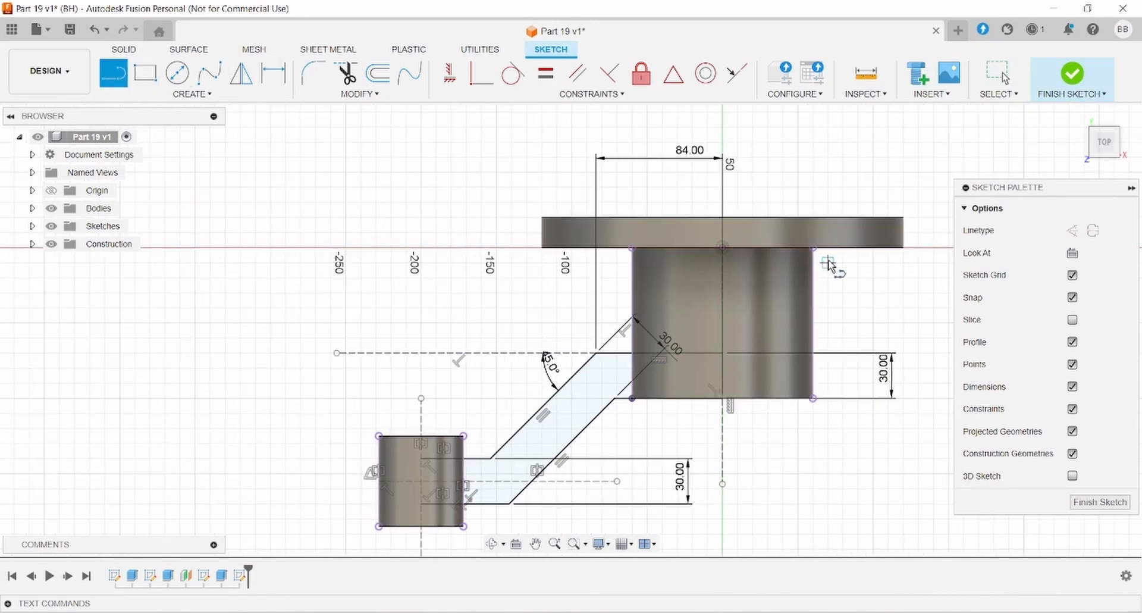
click(721, 352)
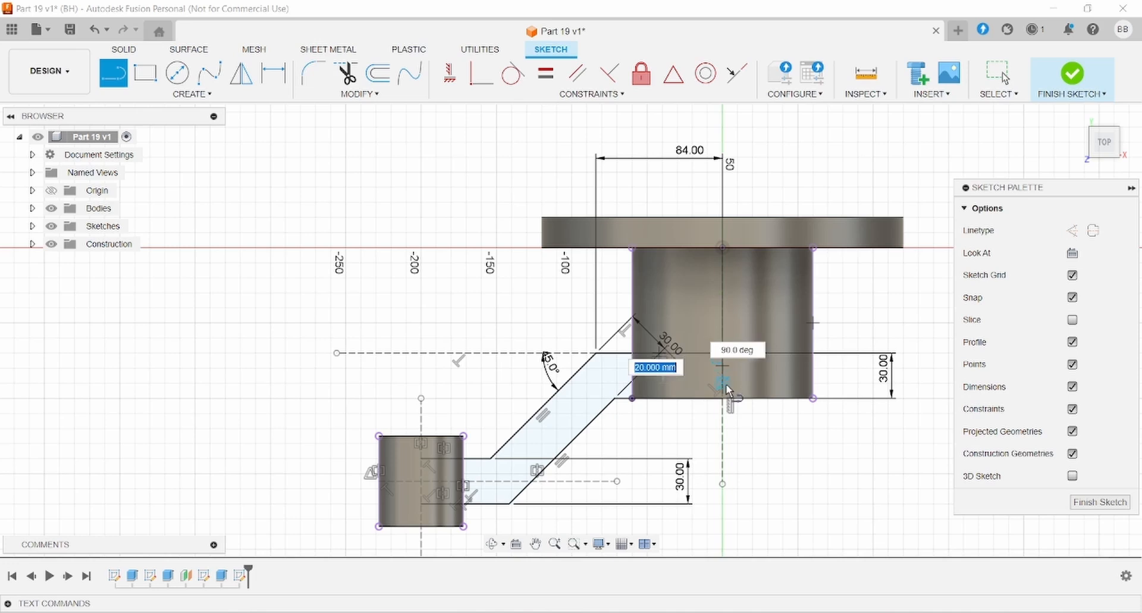
click(721, 398)
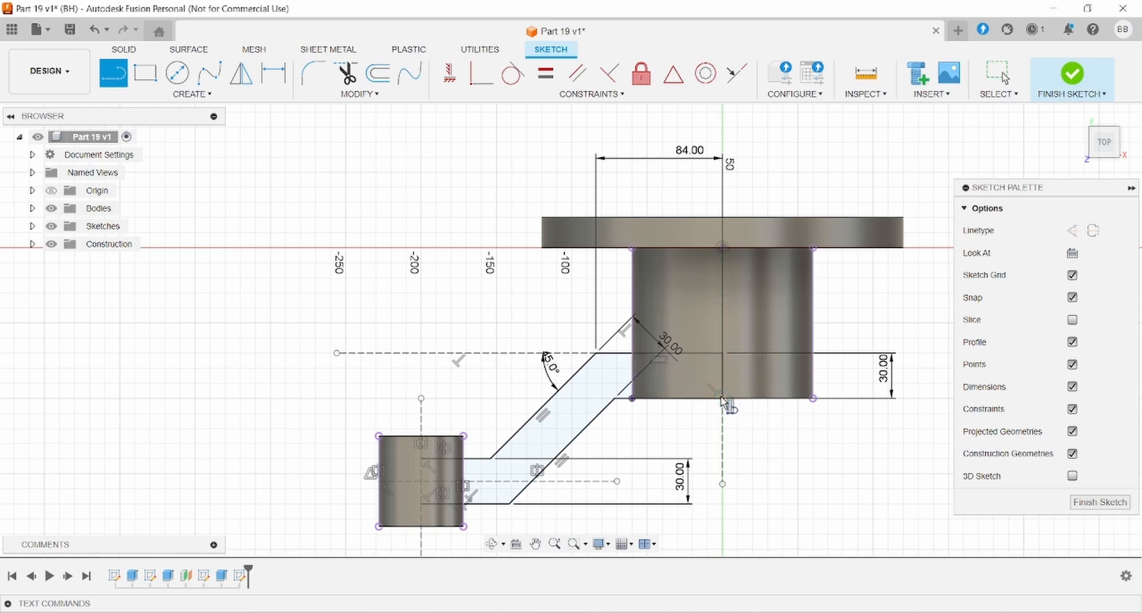
click(422, 458)
double_click(421, 502)
key(Escape)
Step: Set up an extrusion of the three arm profile regions with Symmetric direction and the Join operation
click(124, 50)
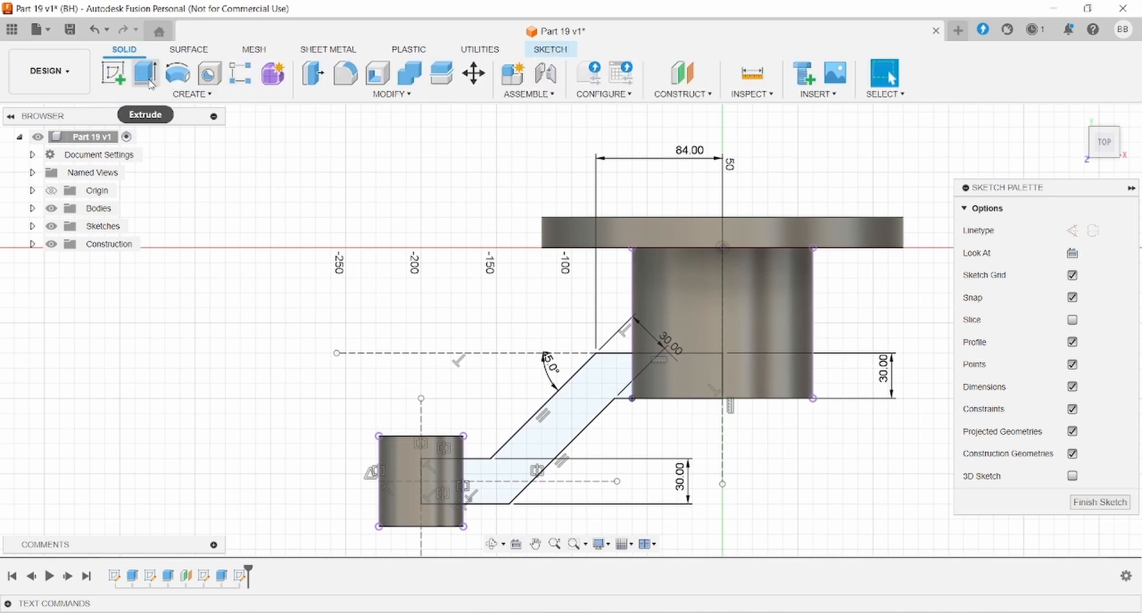
click(145, 72)
click(443, 476)
click(543, 433)
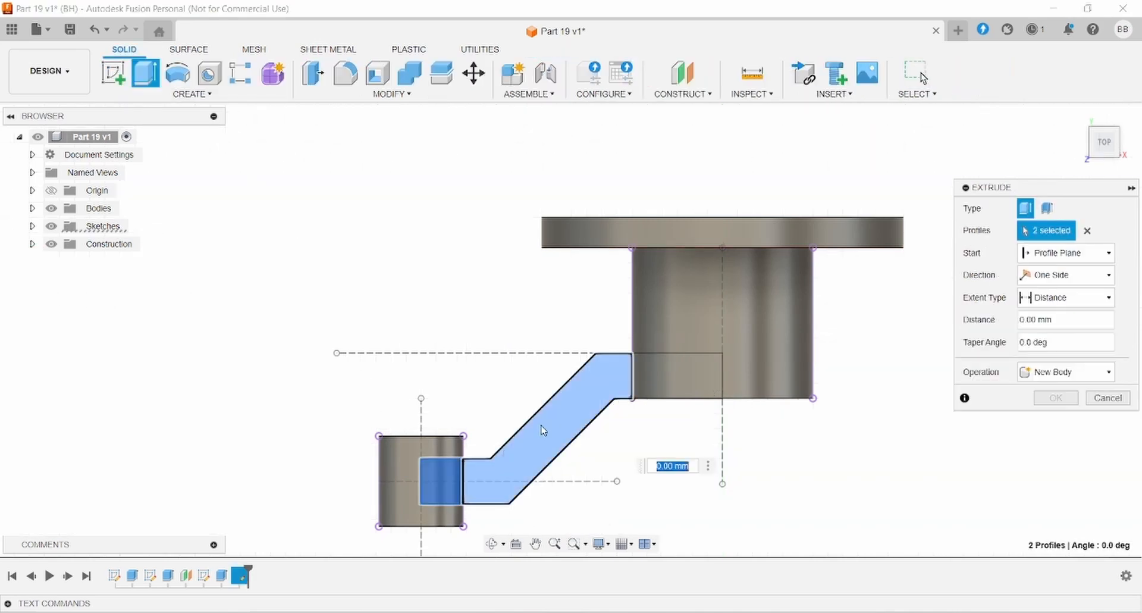
click(674, 379)
click(1051, 275)
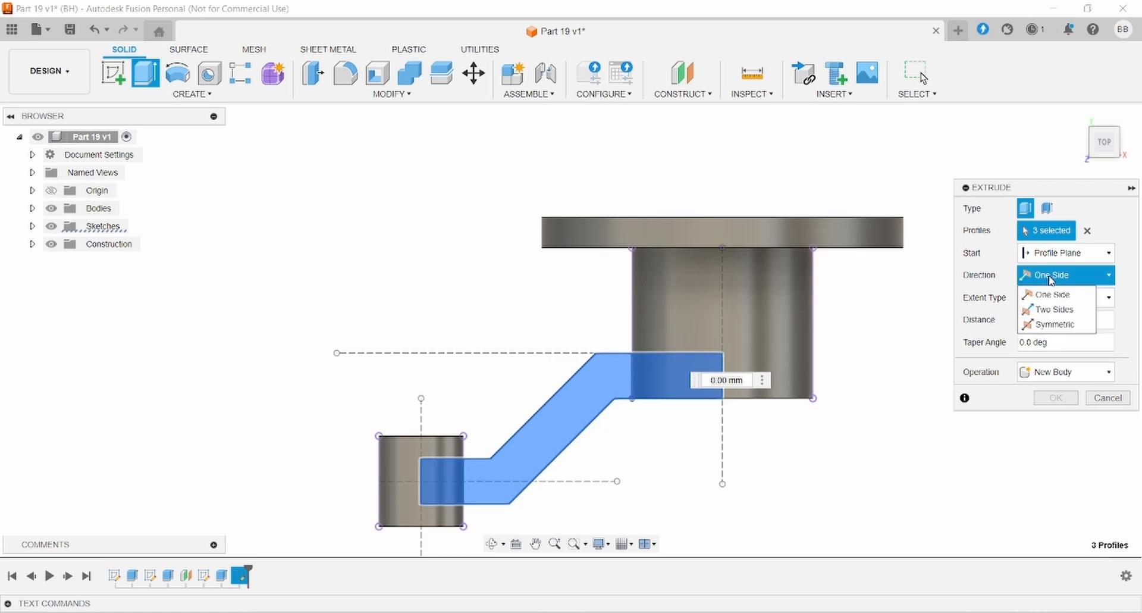
click(1050, 329)
click(1051, 394)
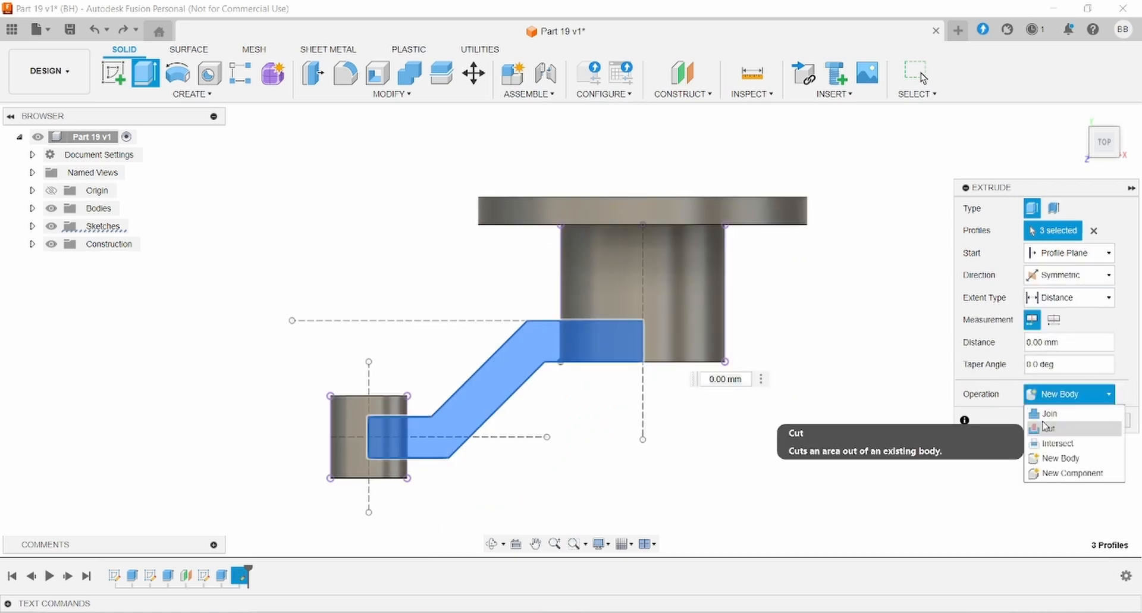
click(1050, 414)
Step: Check the arm width in the reference drawing and extrude the arm 56 mm using whole-length measurement
key(alt+Tab)
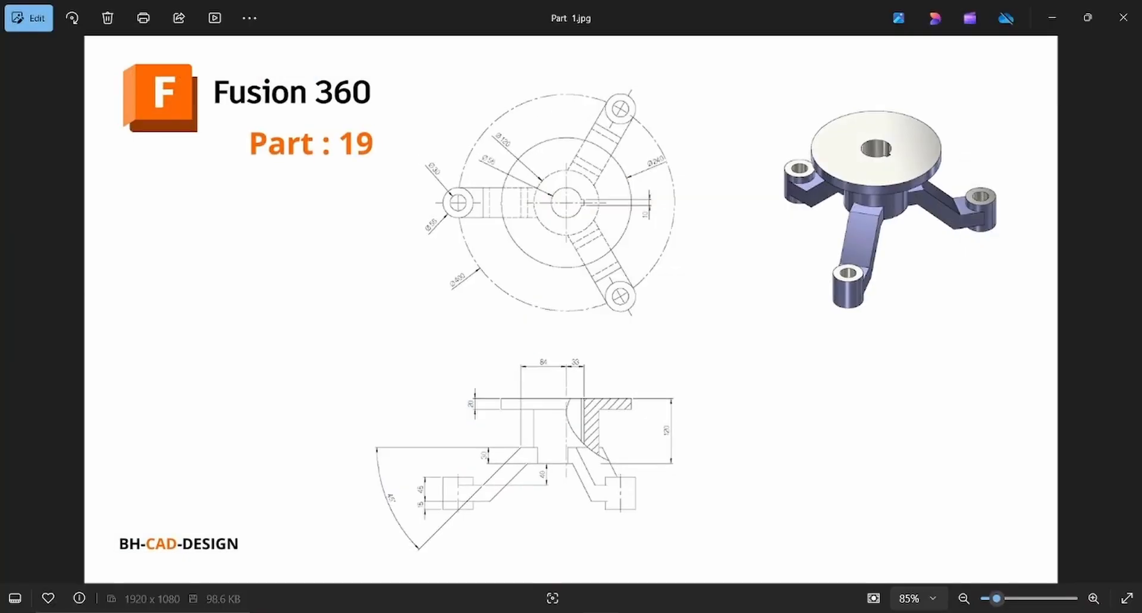
key(alt+Tab)
click(1083, 344)
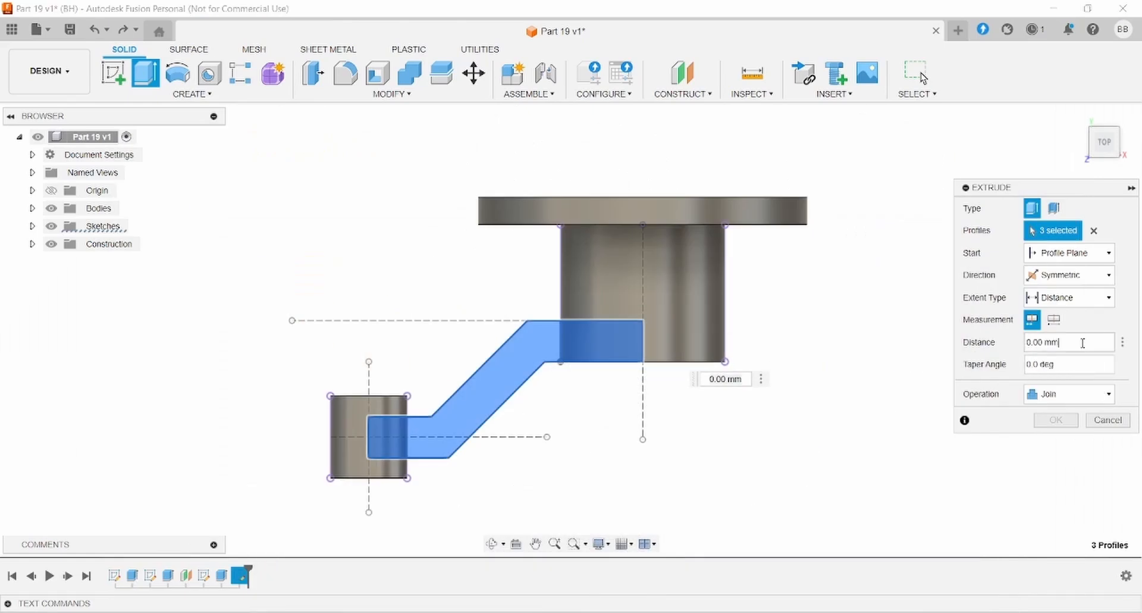
click(1077, 344)
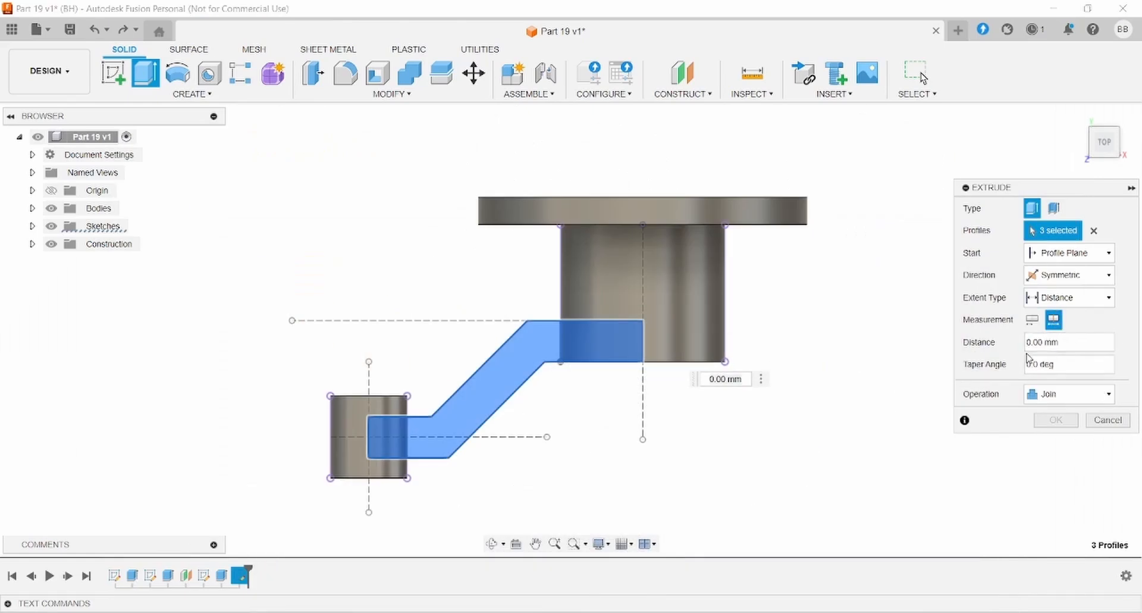
text(56)
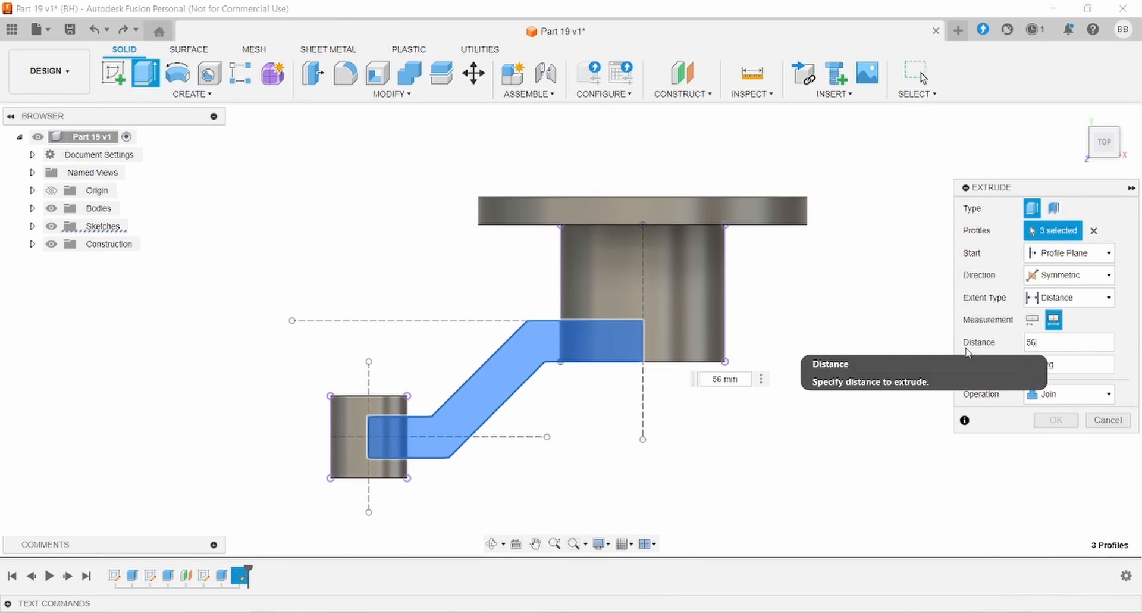
click(1055, 419)
Step: Check the boss hole in the reference drawing and sketch a concentric 30 mm diameter circle on the small cylinder's upper face
shift+middle_drag(708, 423, 712, 463)
key(alt+Tab)
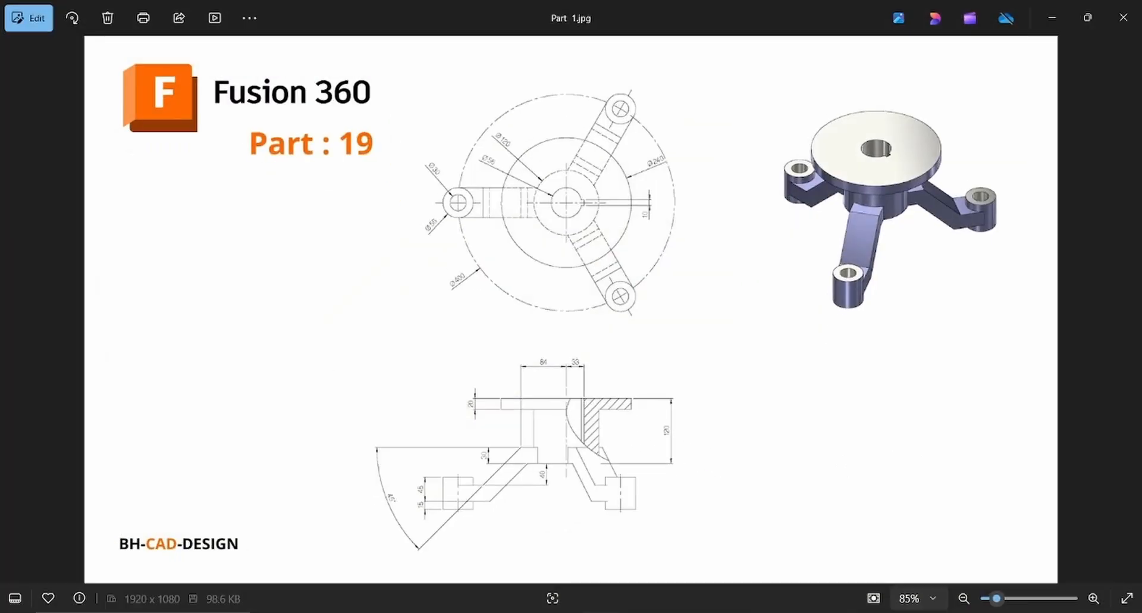
key(alt+Tab)
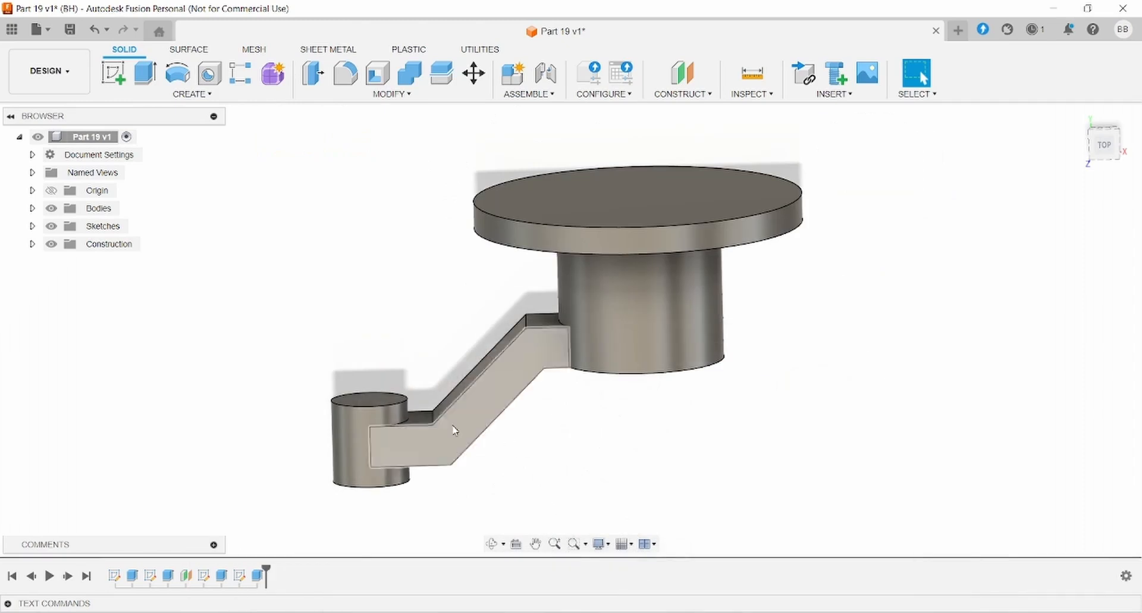
click(369, 399)
click(118, 82)
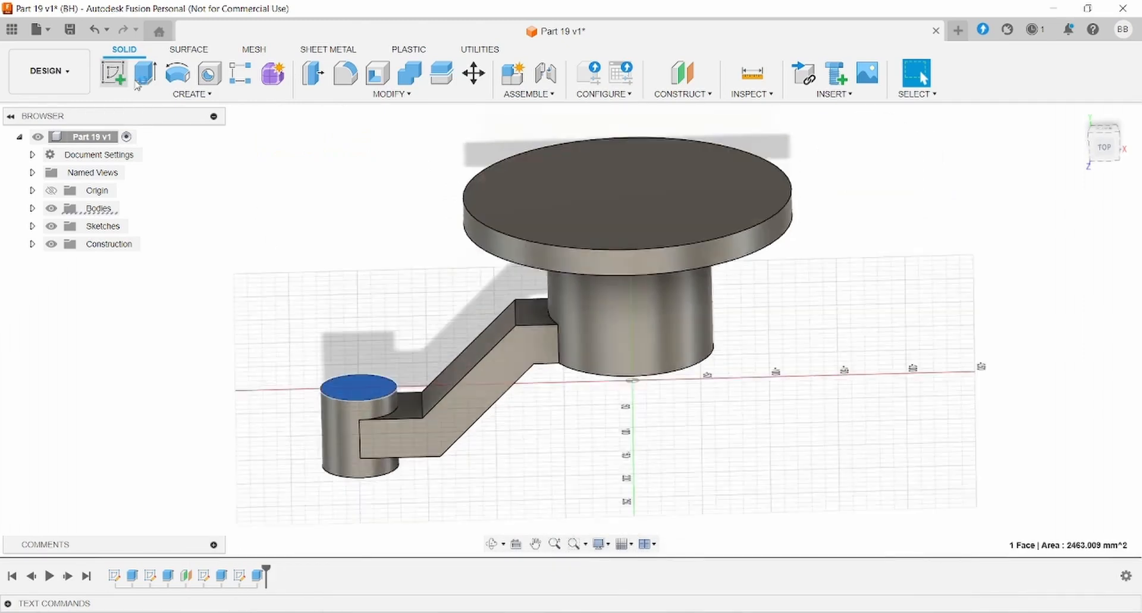
click(177, 72)
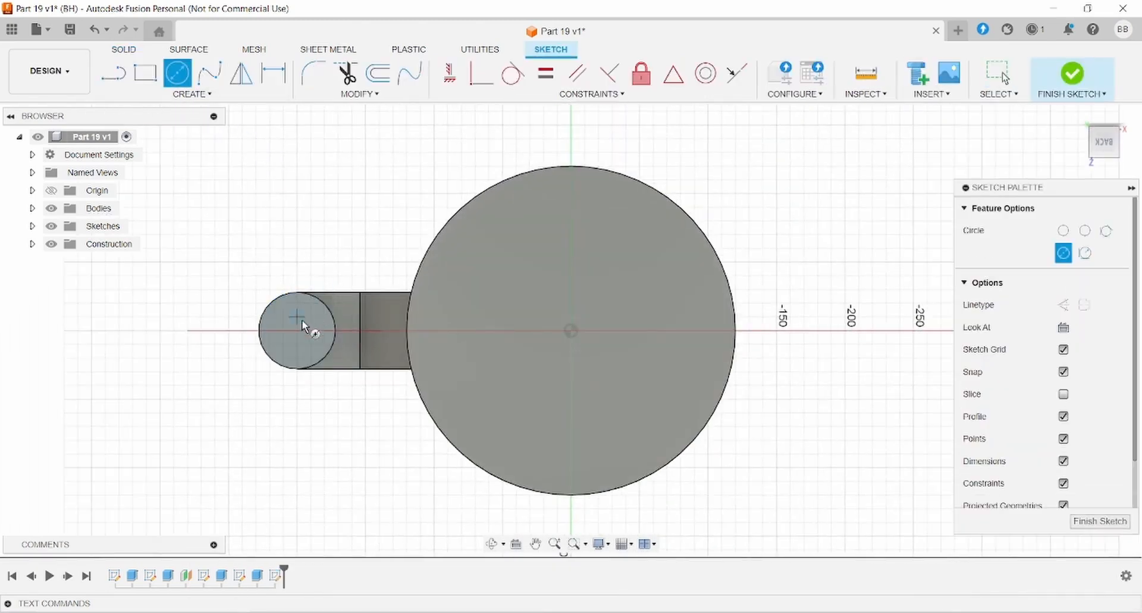
click(296, 330)
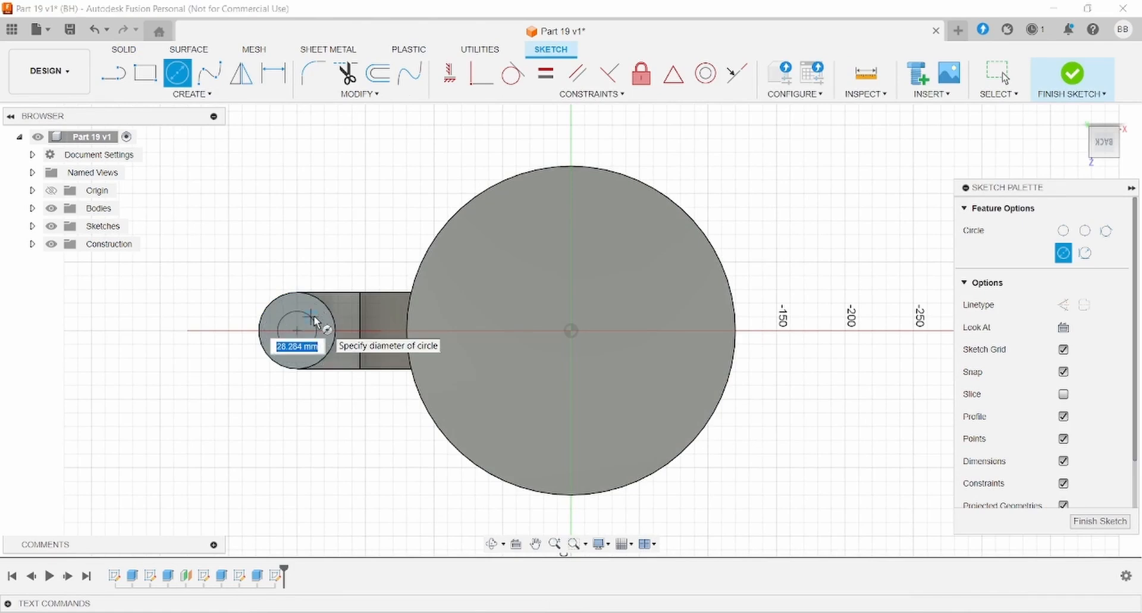
text(30)
key(Return)
key(Escape)
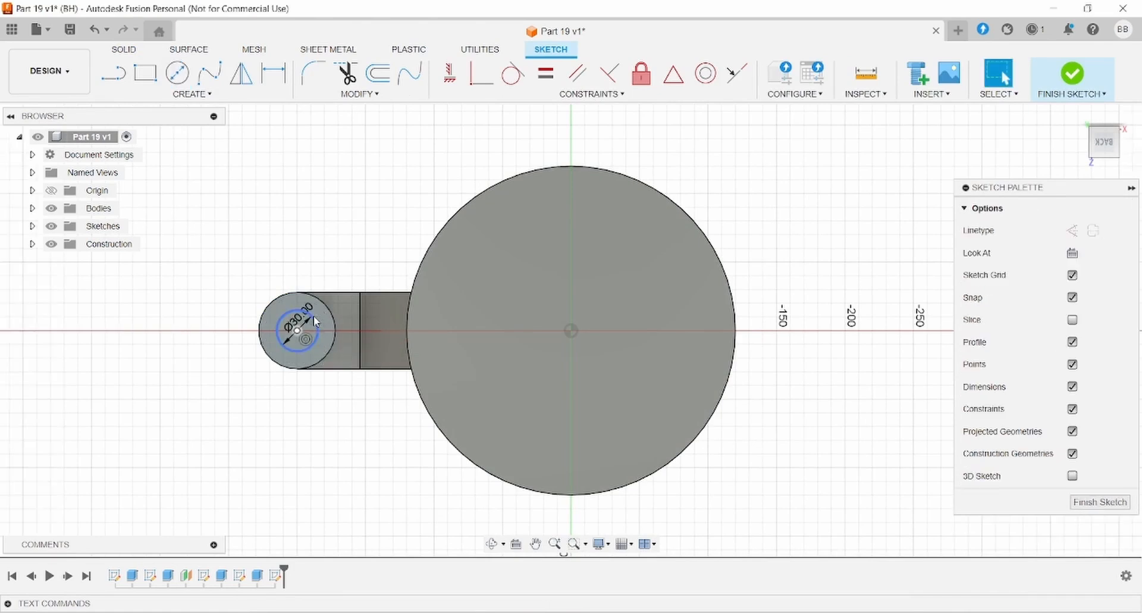
Step: Cut the 30 mm circle through the small cylinder with the extent set to All
click(126, 50)
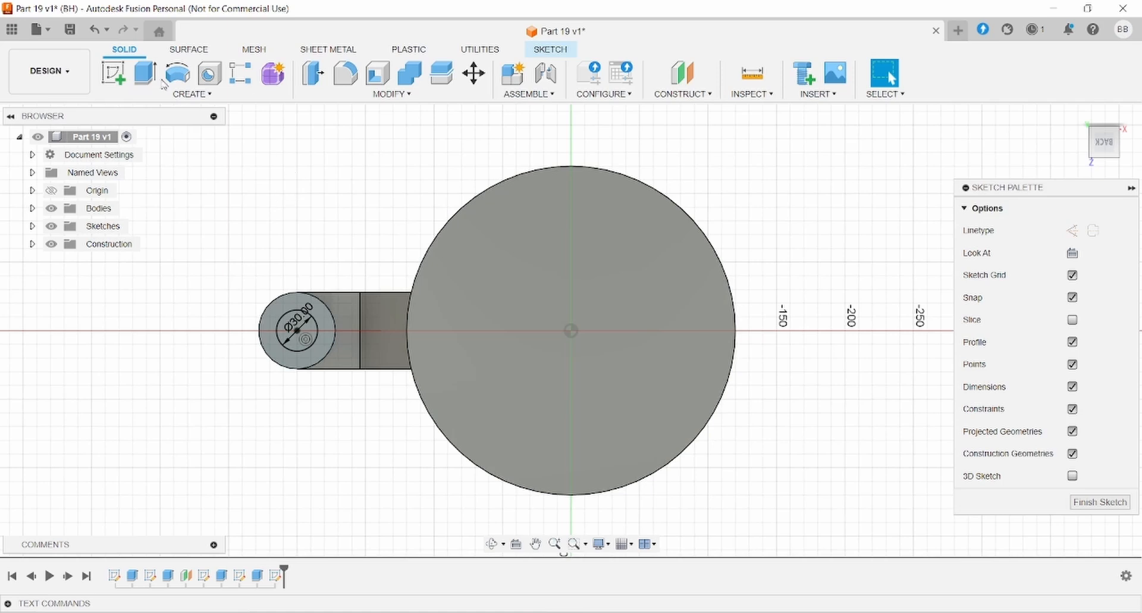
click(145, 74)
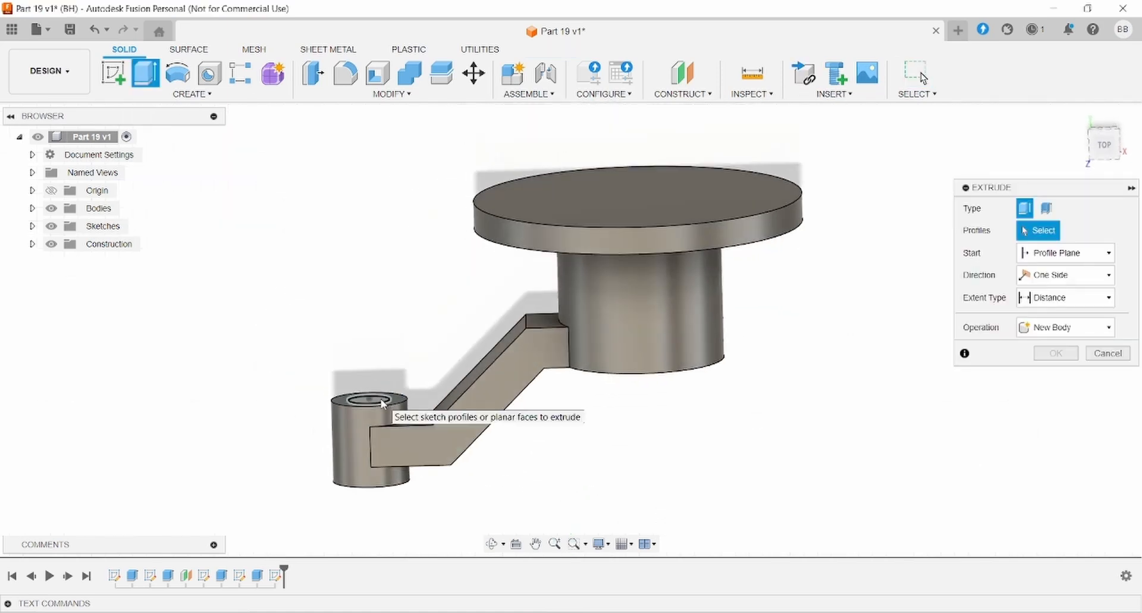
click(382, 403)
click(1065, 372)
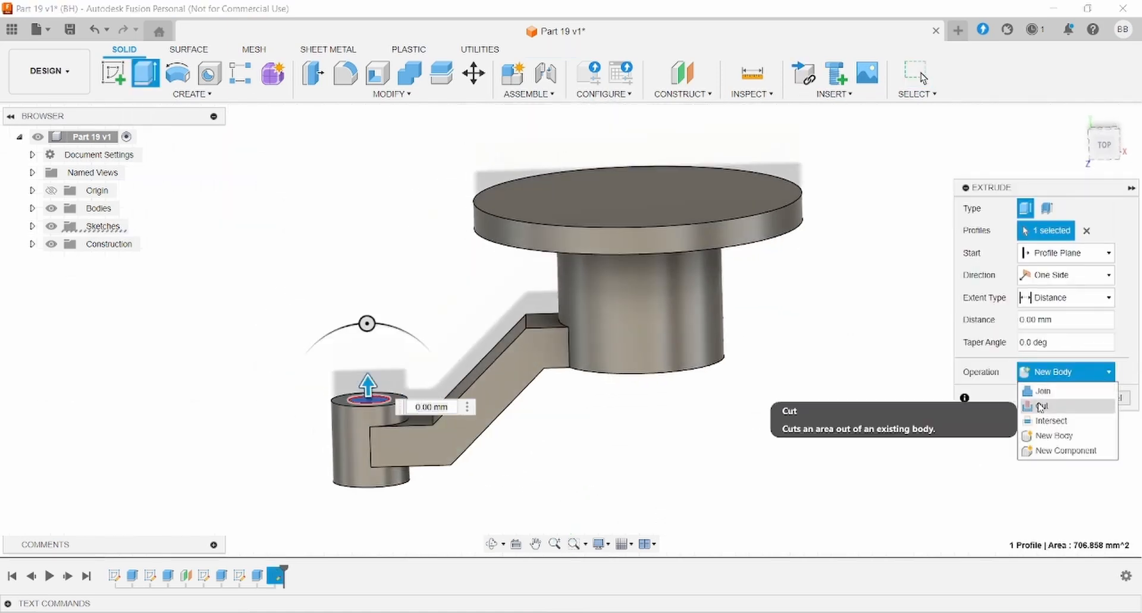
click(1042, 404)
click(1036, 292)
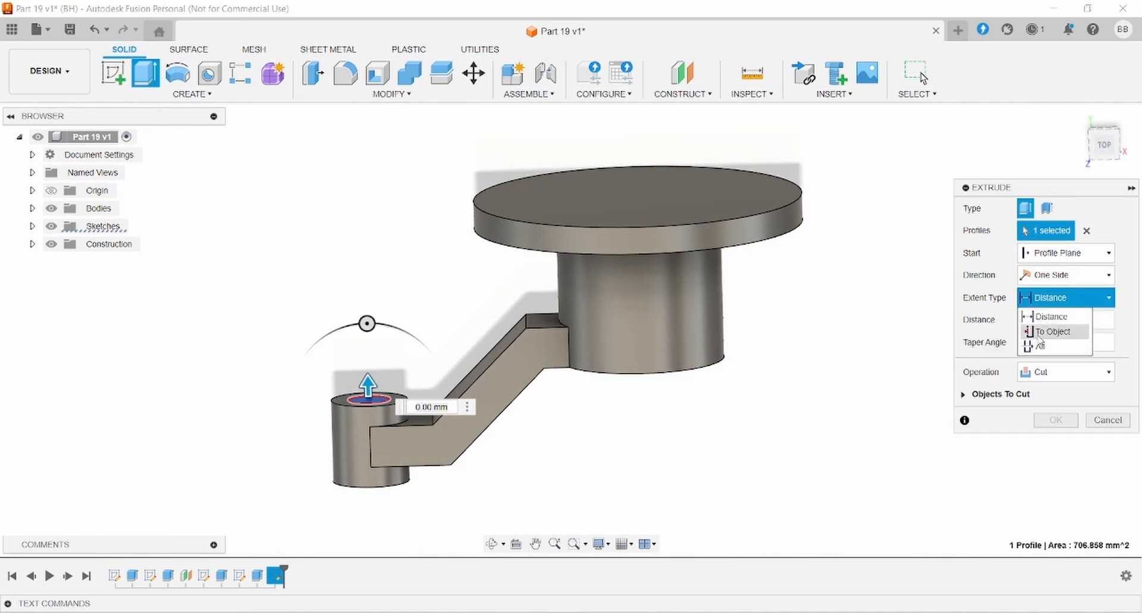
click(1038, 348)
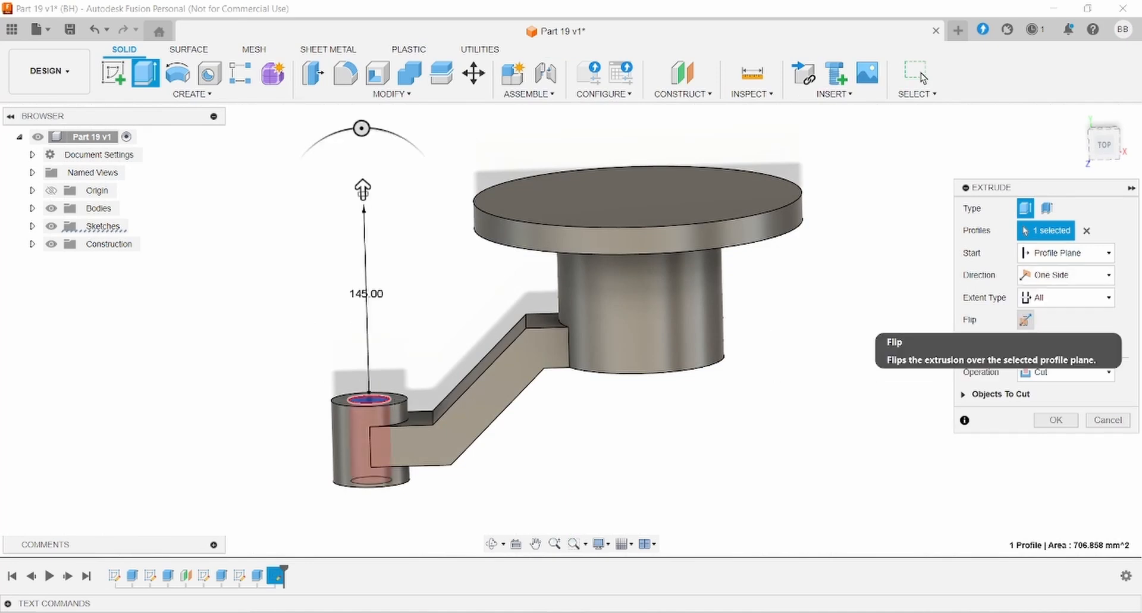
click(1055, 419)
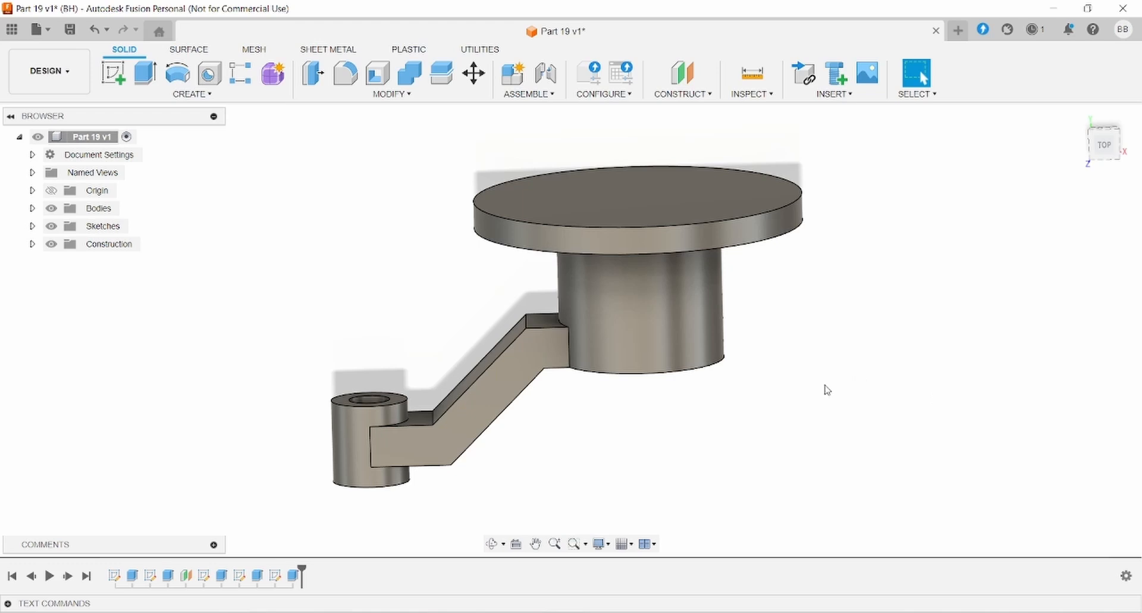
Step: Set up a circular pattern of features using the small cylinder, arm and boss hole extrusions as objects
shift+middle_drag(825, 389, 841, 459)
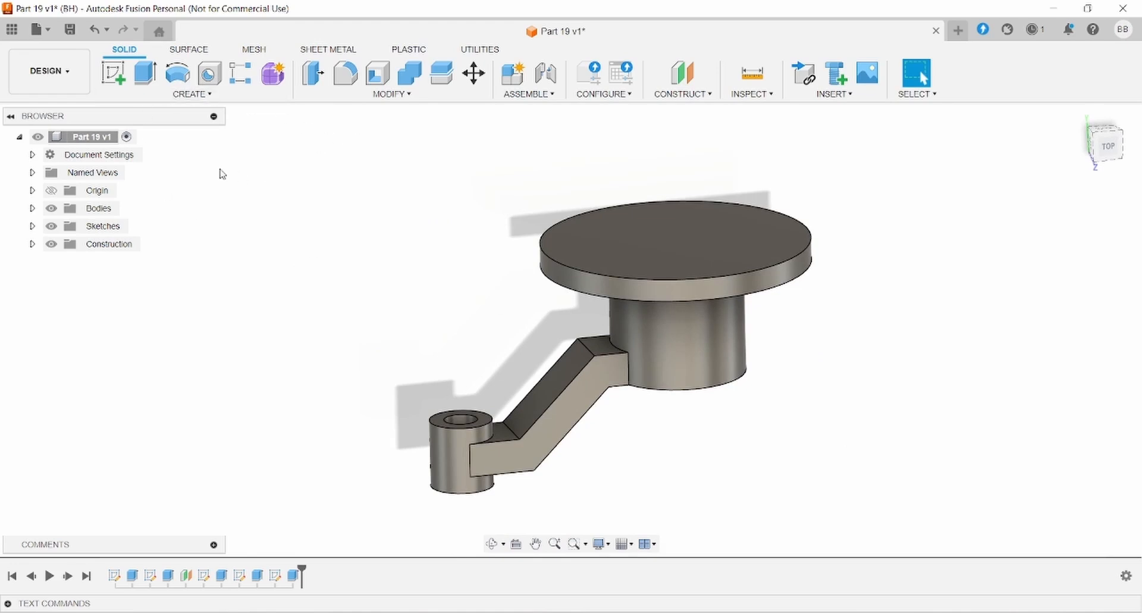
click(219, 96)
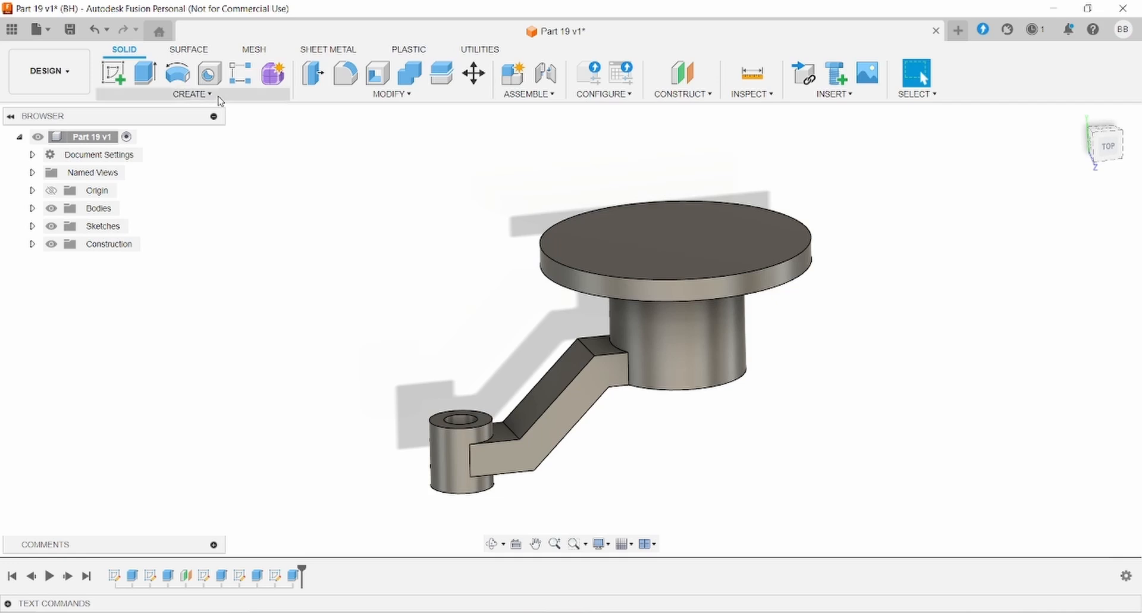
mouse_move(195, 396)
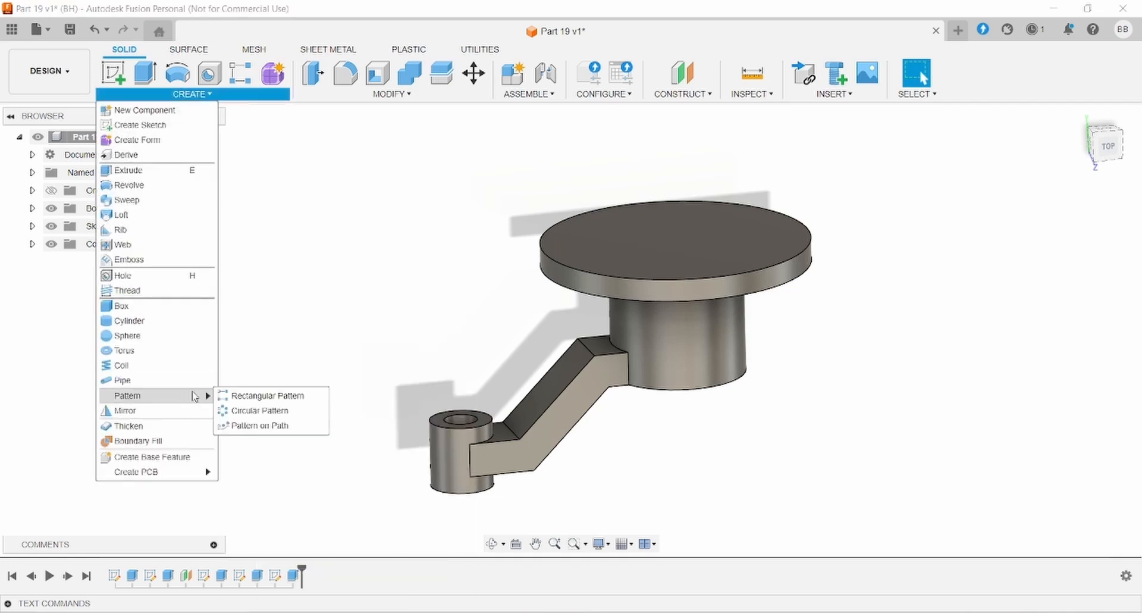
click(240, 411)
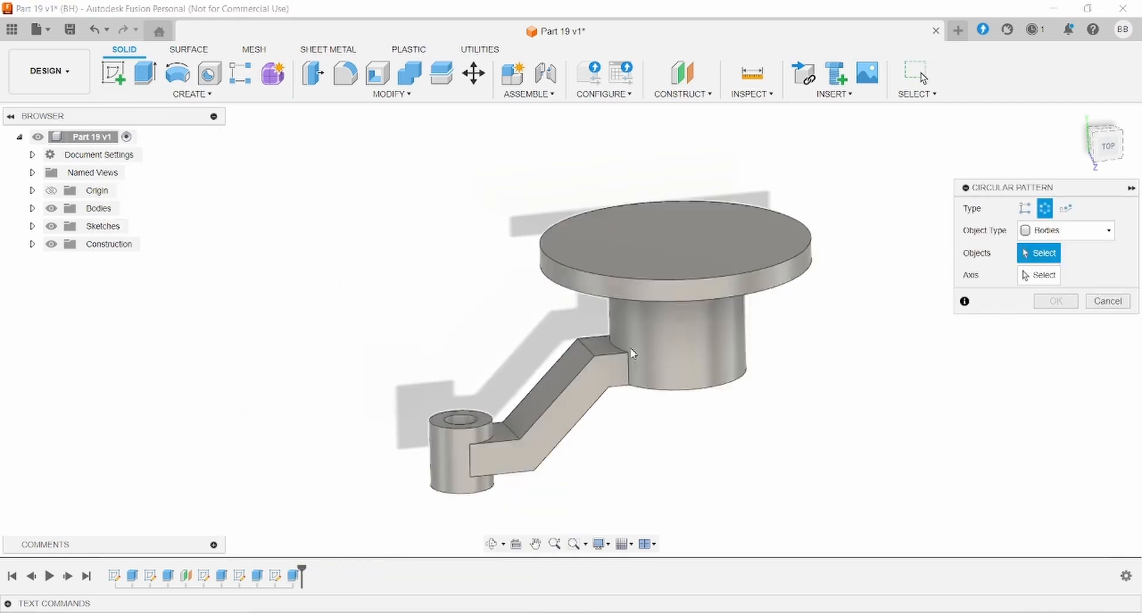
click(1040, 235)
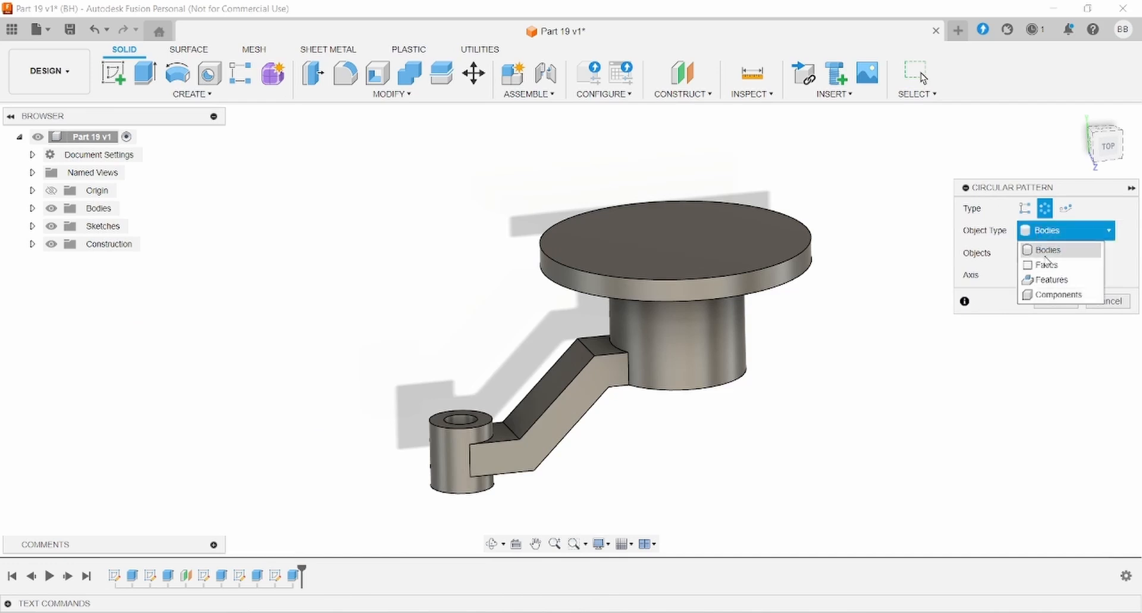
click(1051, 279)
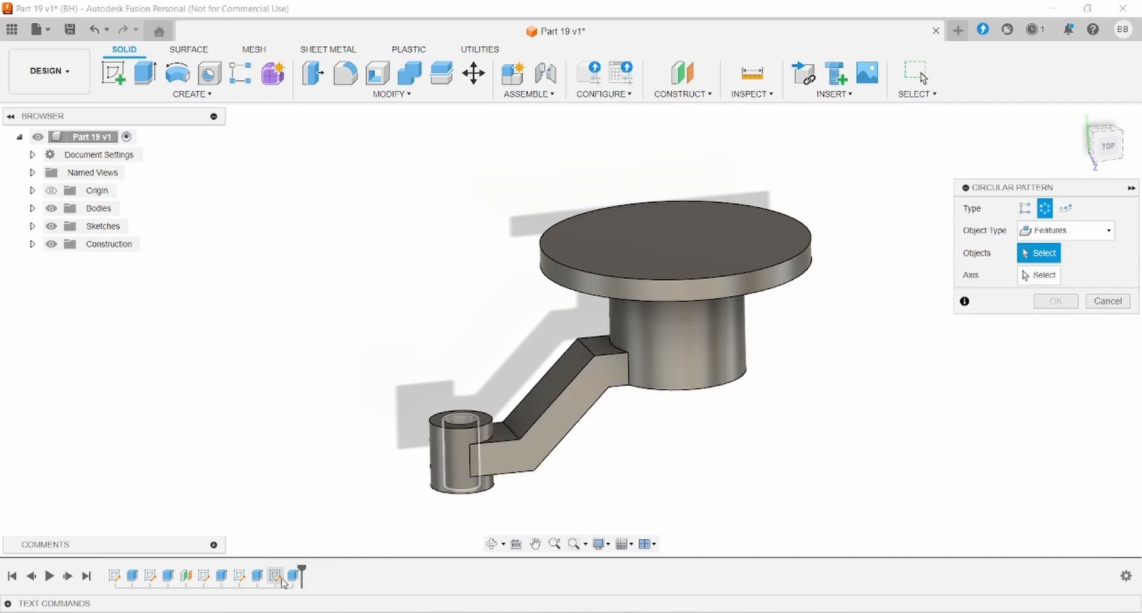
click(222, 575)
click(257, 575)
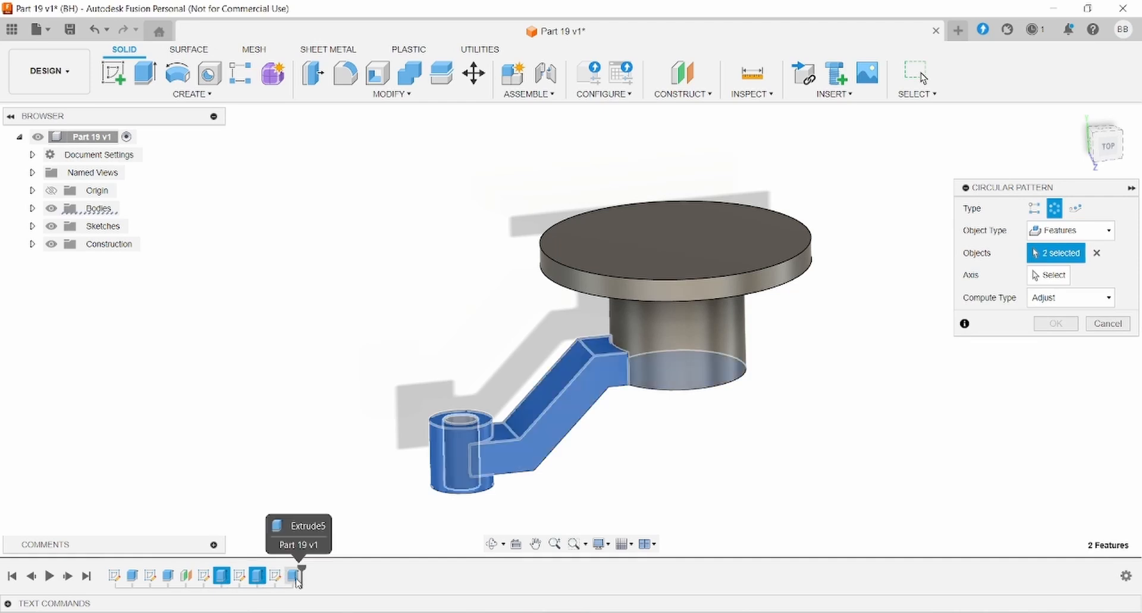
click(294, 576)
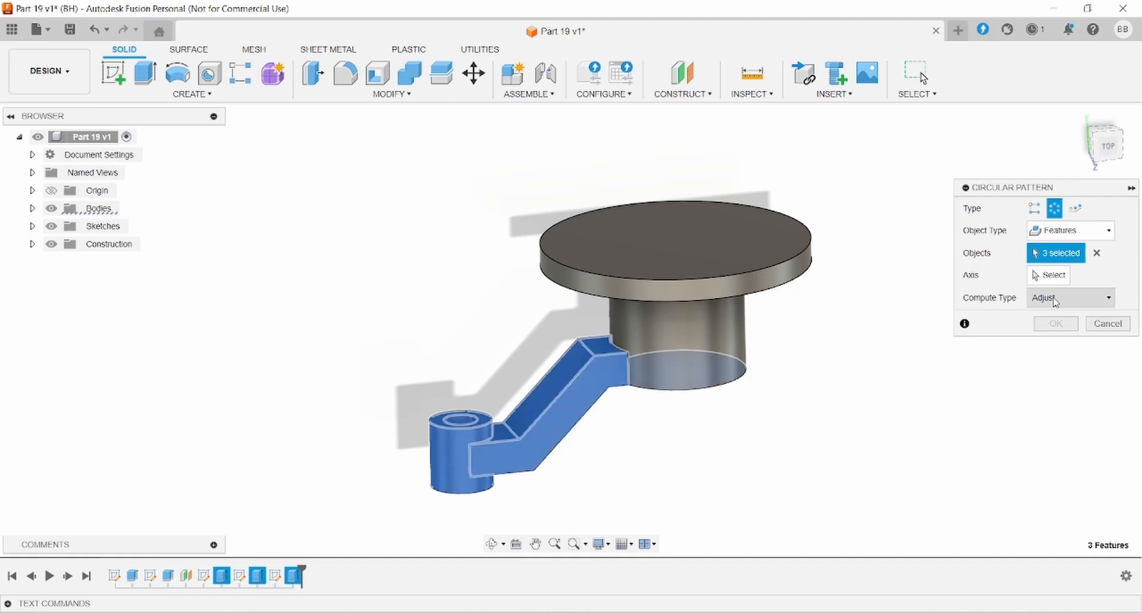
Step: Pattern the selected features around the hub's central axis with Full distribution and a quantity of 3
click(1049, 275)
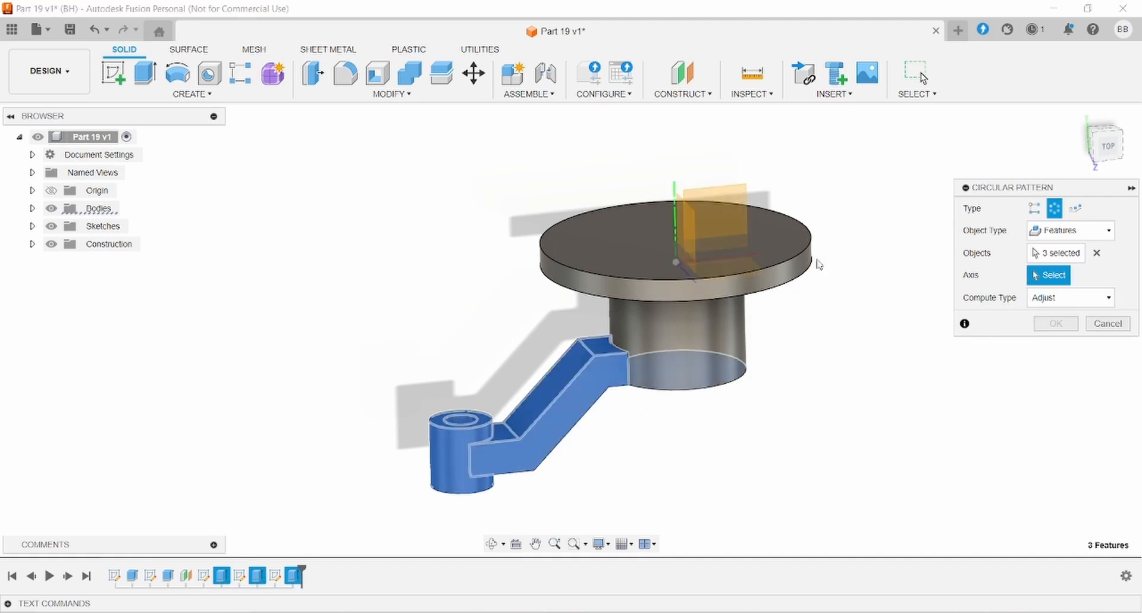
click(676, 204)
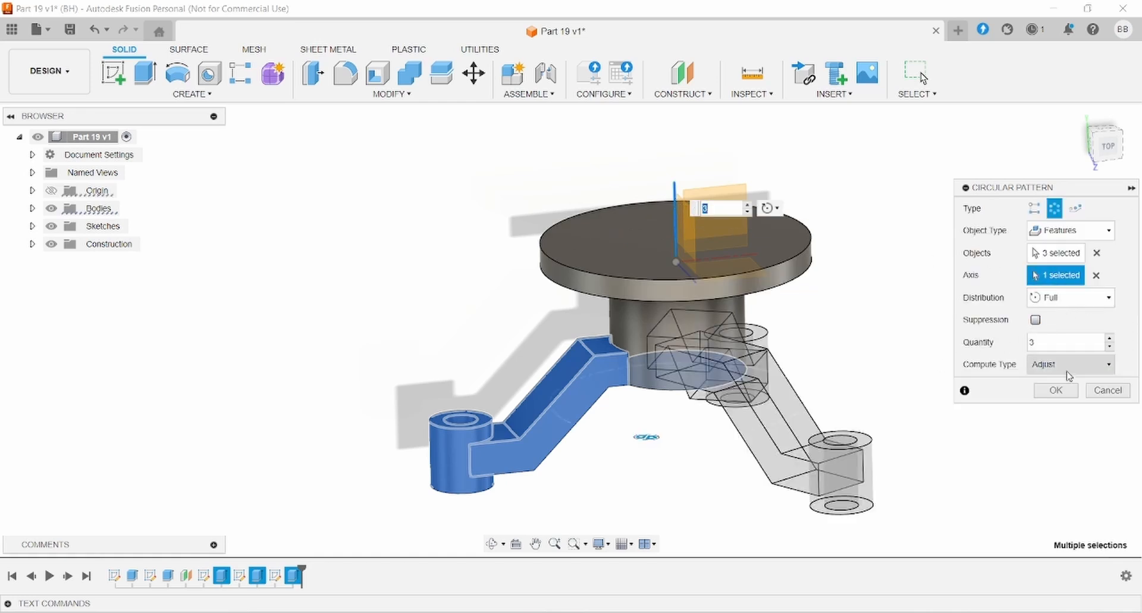
click(1055, 390)
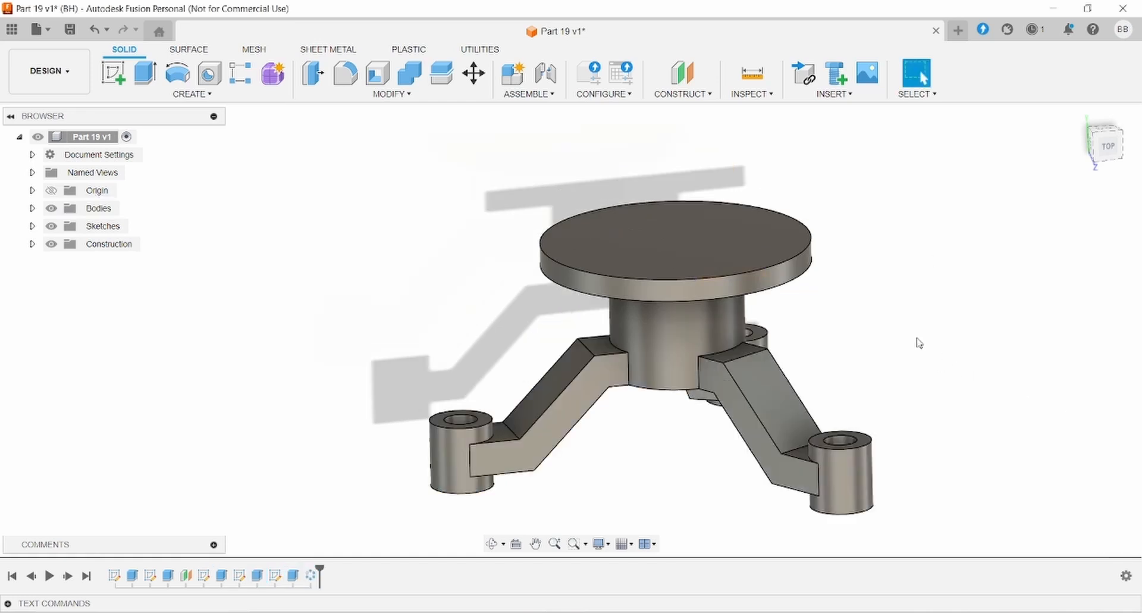
Step: Start a sketch on the flange's top face and draw a circle about 101 mm in diameter centred on the origin
shift+middle_drag(919, 344, 321, 240)
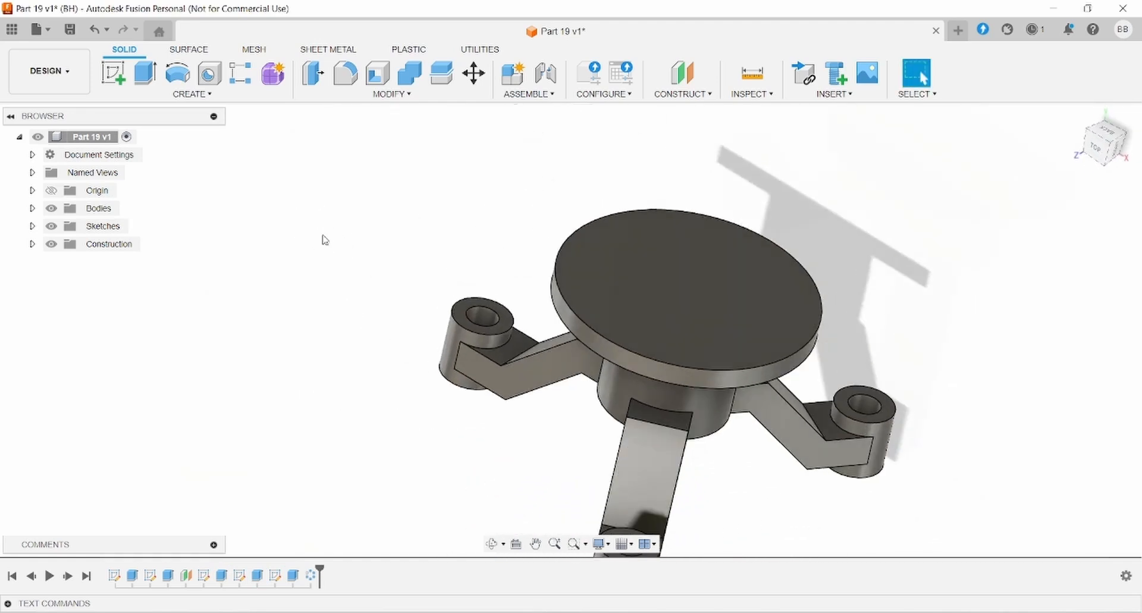
click(683, 275)
click(113, 72)
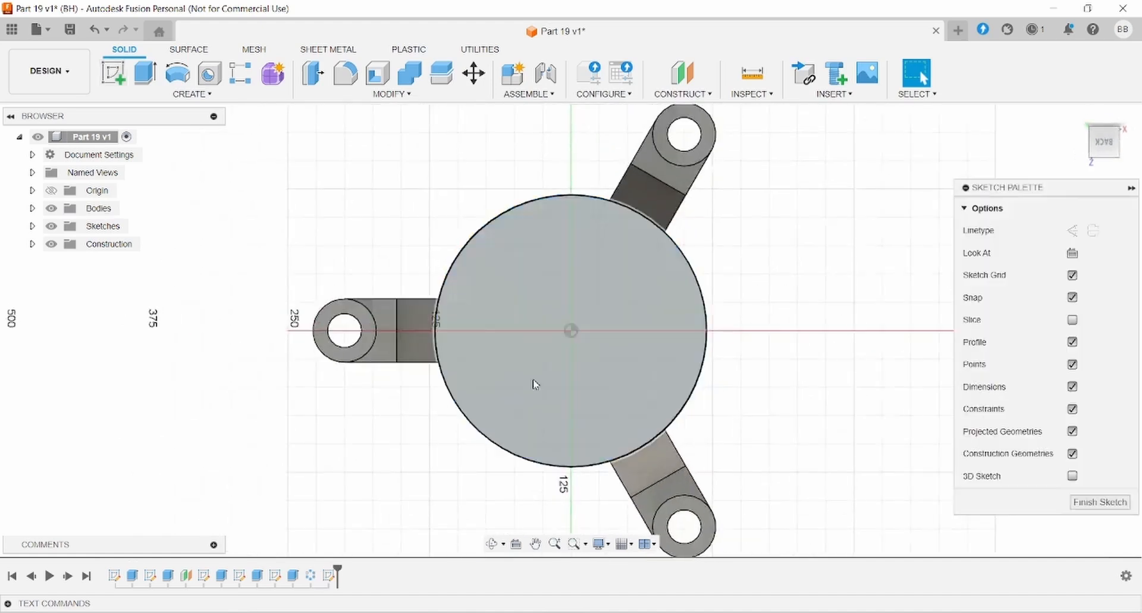
click(178, 86)
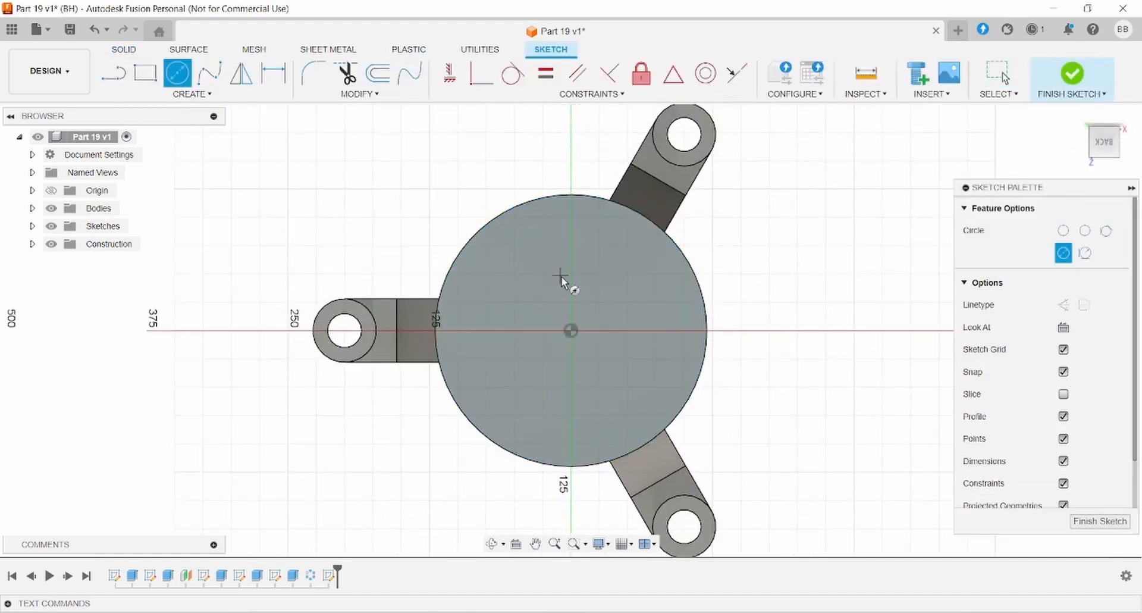
click(570, 330)
click(608, 291)
Step: Draw a center rectangle about 59 by 54 mm, centred where the circle crosses the horizontal axis opposite the horizontal arm
click(163, 94)
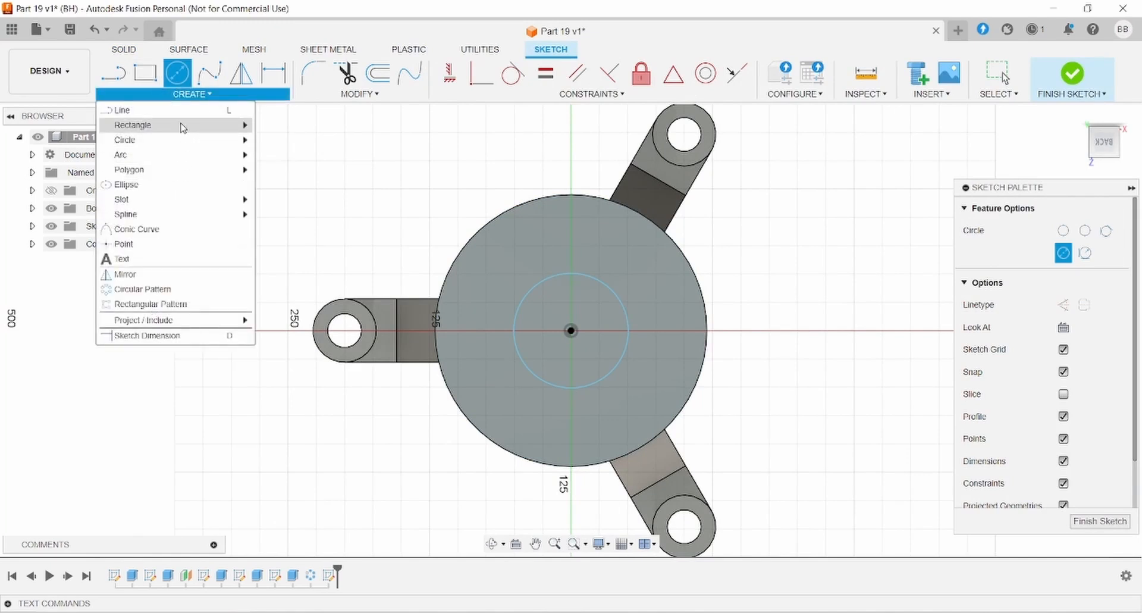
mouse_move(181, 127)
click(288, 156)
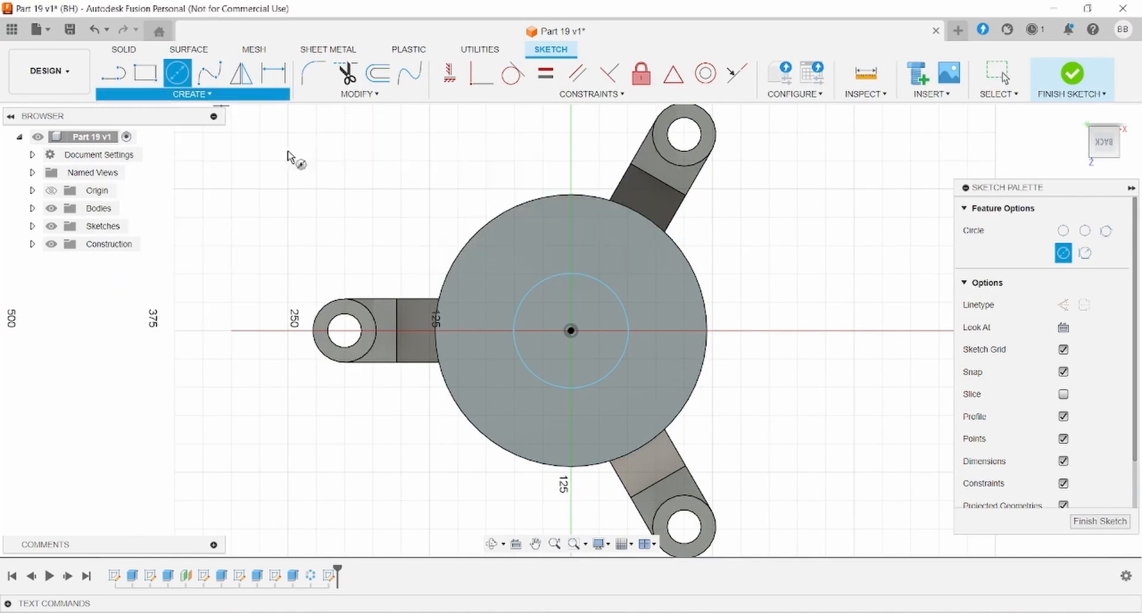
click(628, 330)
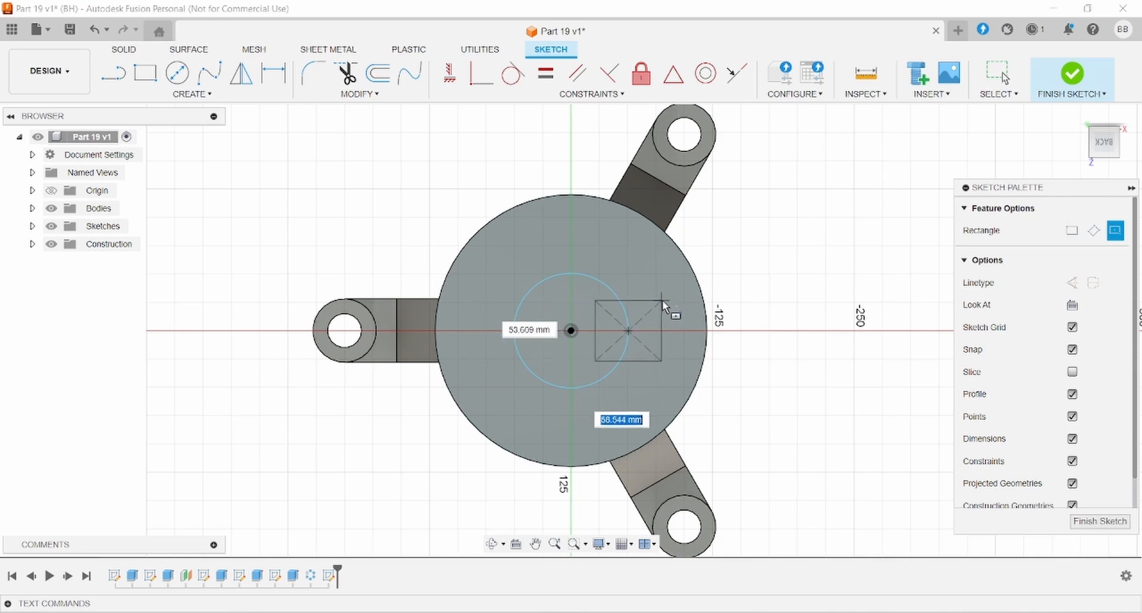
click(663, 302)
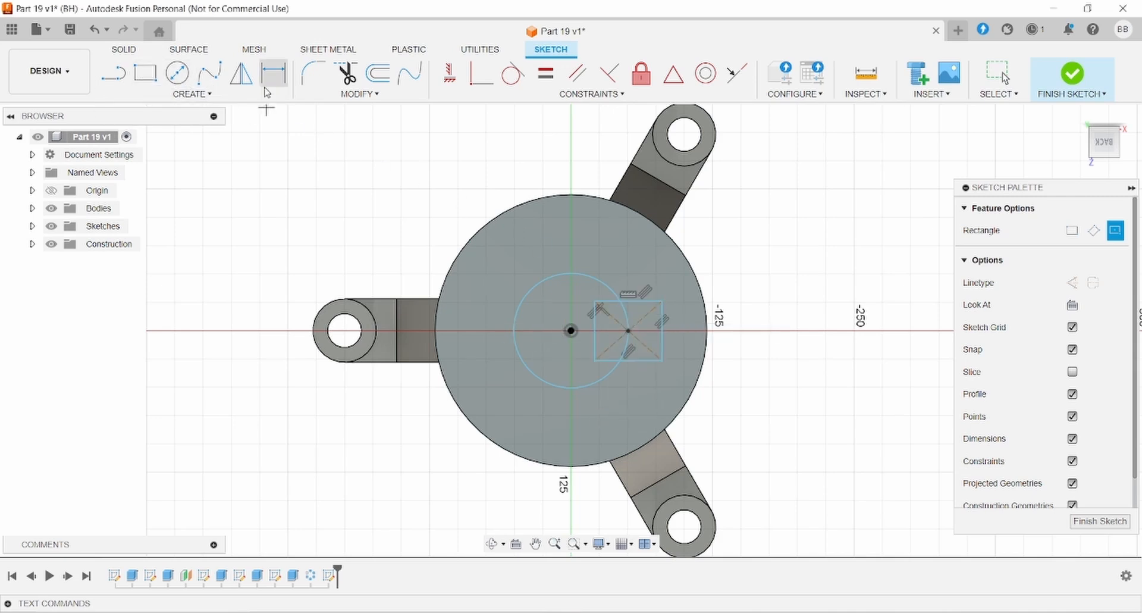
Step: Trim the rectangle's portions inside the circle and the circle's arc inside the rectangle to form a keyhole outline
click(346, 73)
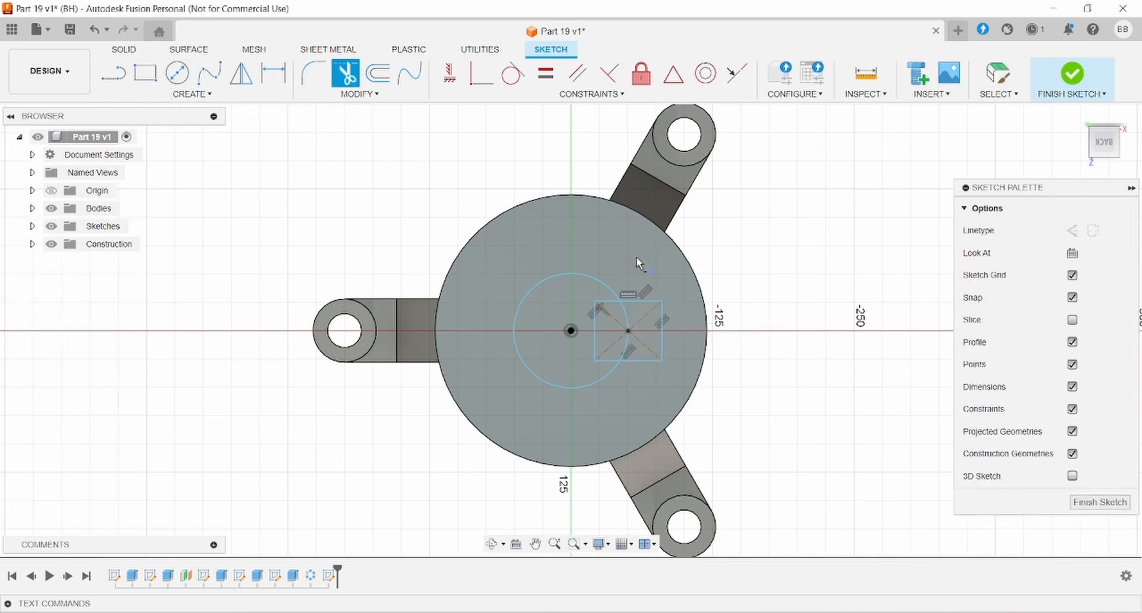
click(597, 314)
click(613, 315)
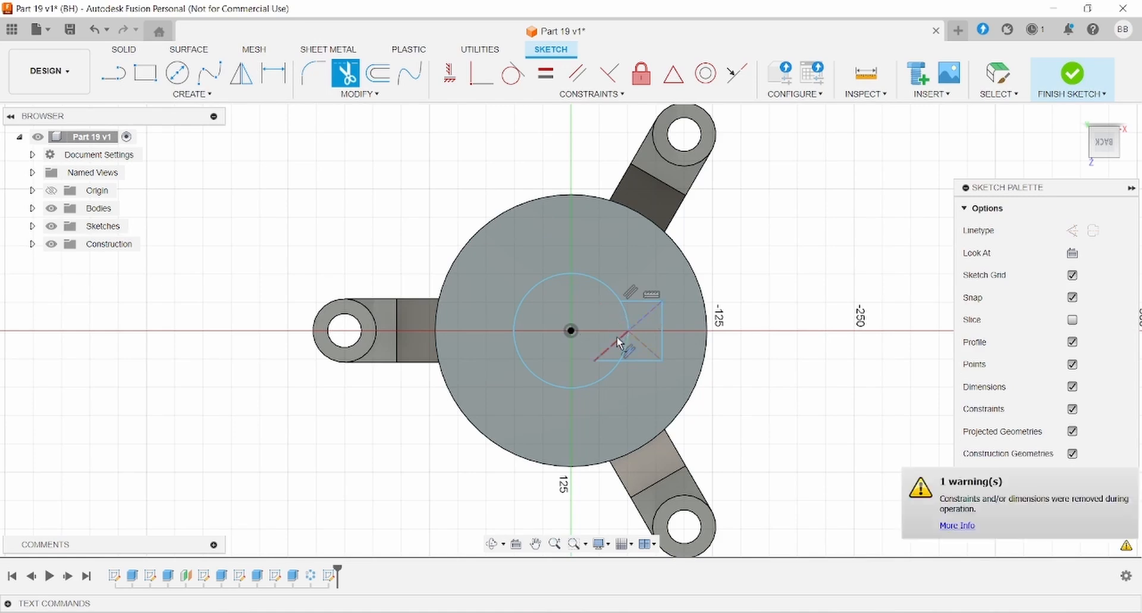
click(617, 338)
click(613, 358)
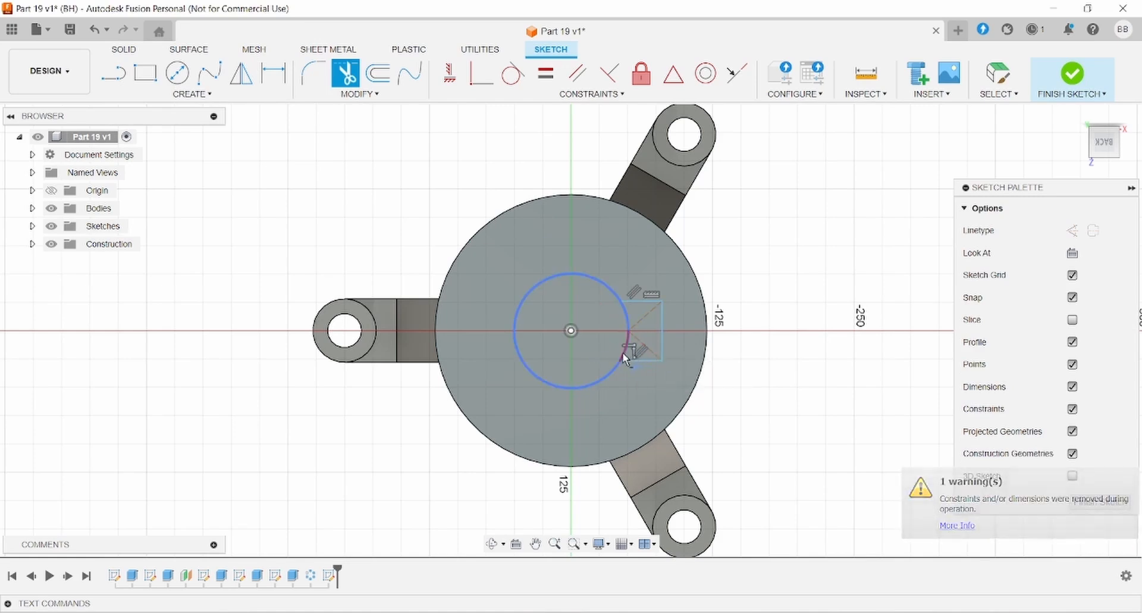
click(626, 311)
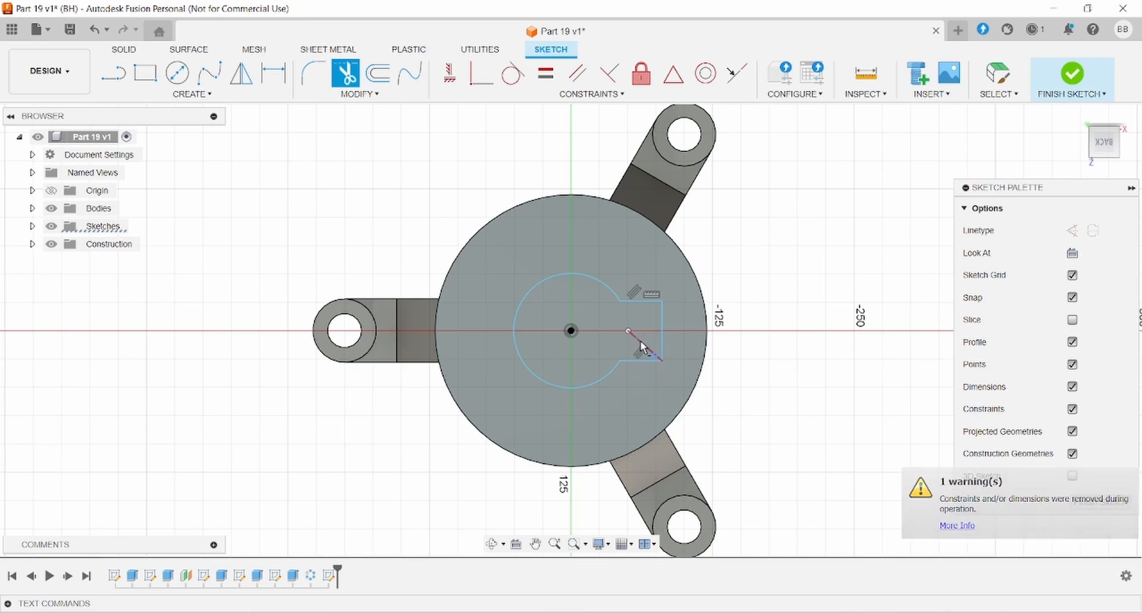
Step: Dimension the keyhole arc's radius as 56/2 mm and the slot's end line as 10 mm
key(d)
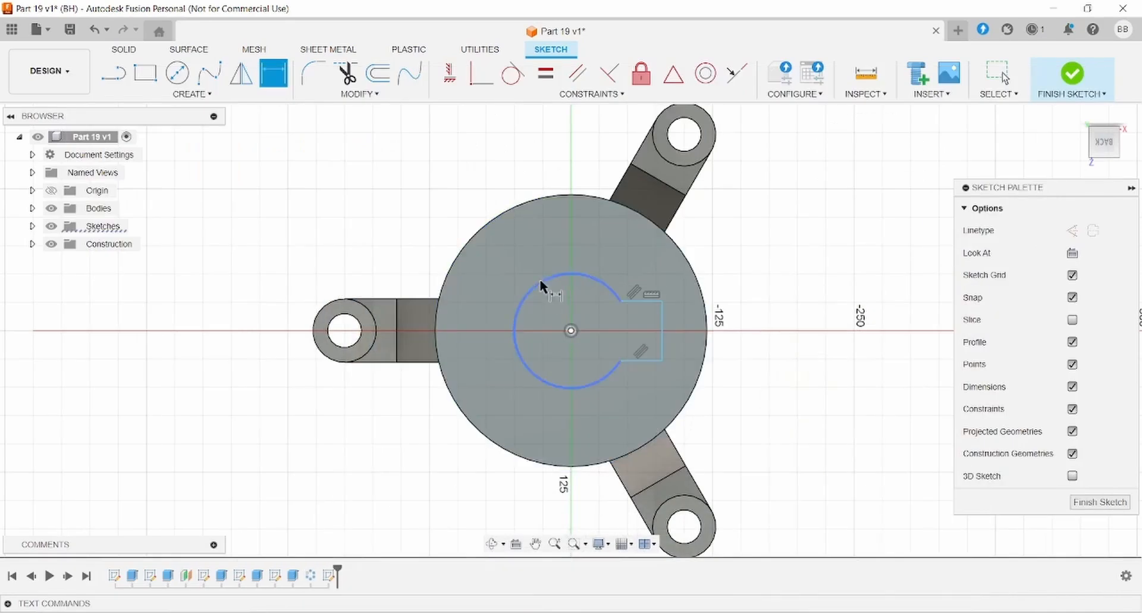
click(606, 294)
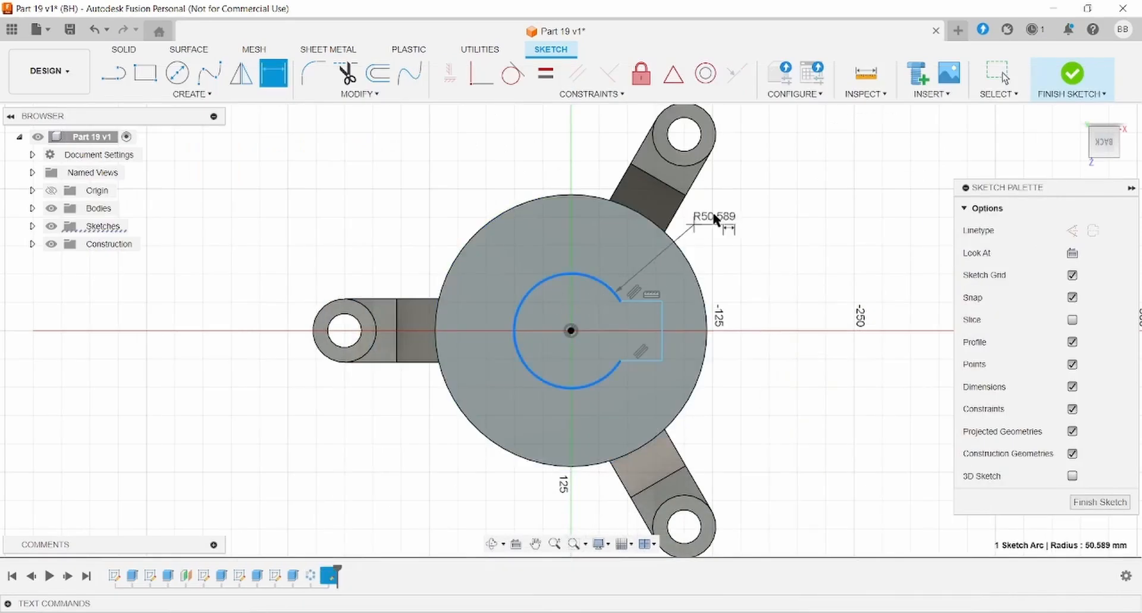
click(780, 178)
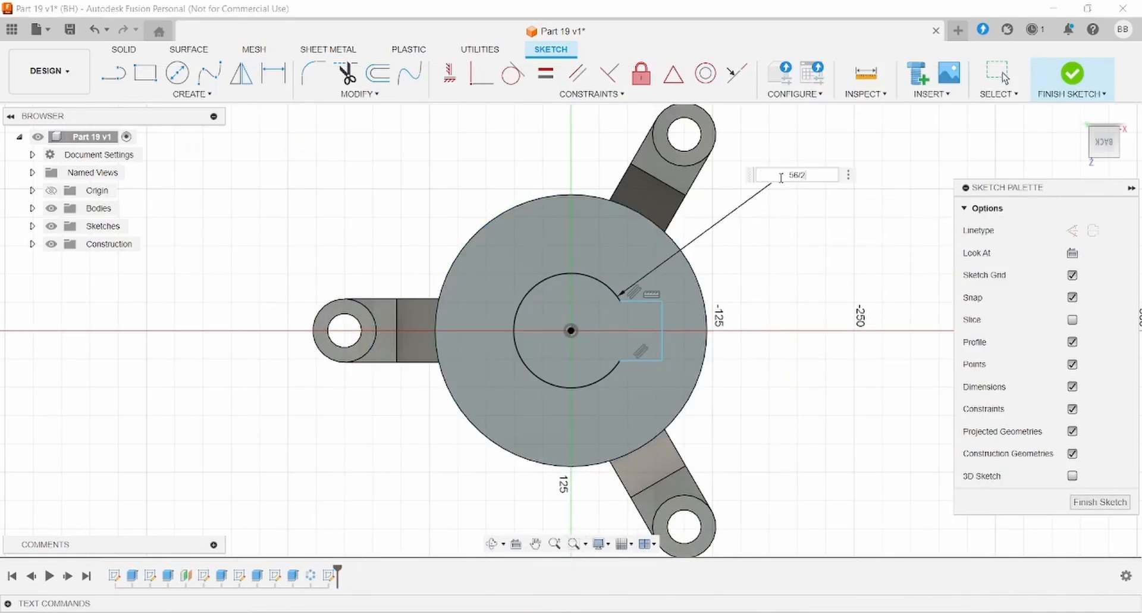
key(Return)
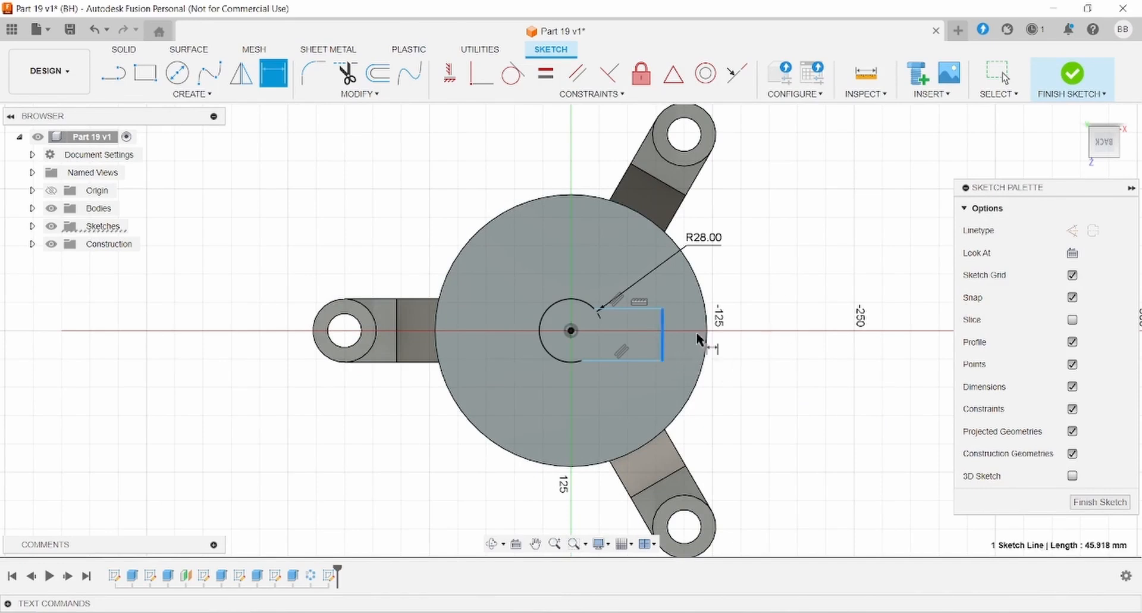
click(773, 280)
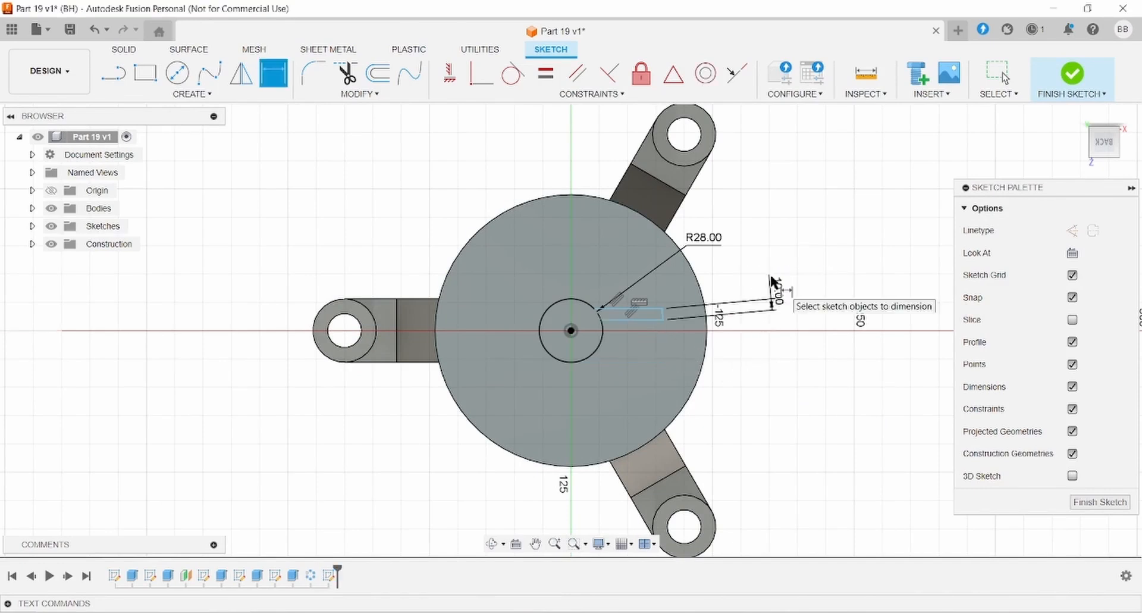
Step: Move the lower slot edge's inner endpoint to the arc's lower side and apply a Horizontal/Vertical constraint to the slot's end line
scroll(595, 316, up, 5)
key(Escape)
drag(596, 328, 600, 367)
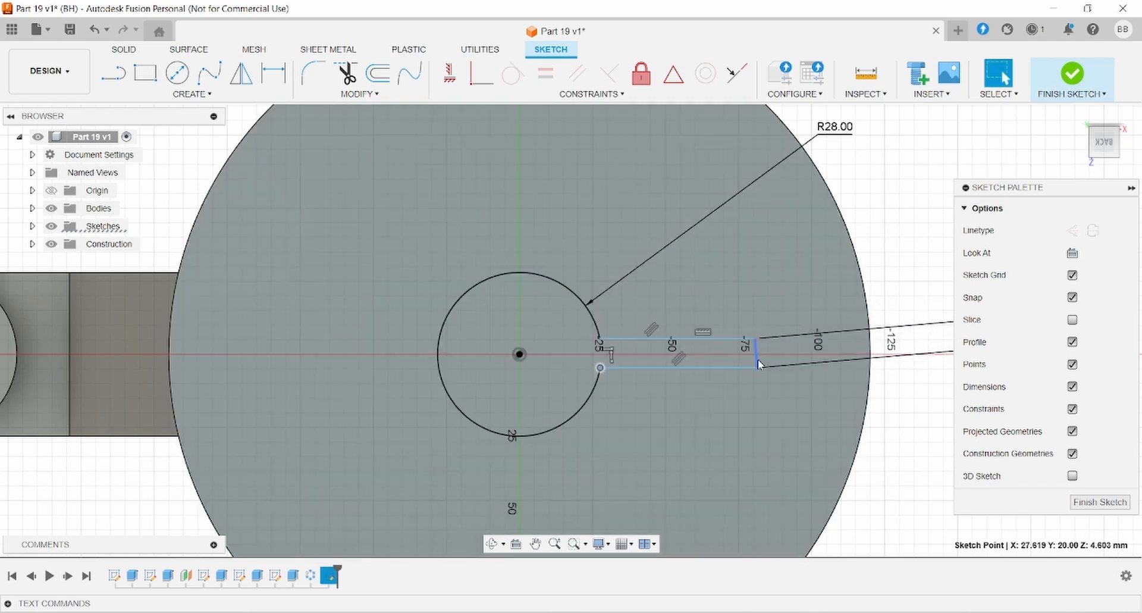
click(758, 359)
click(450, 79)
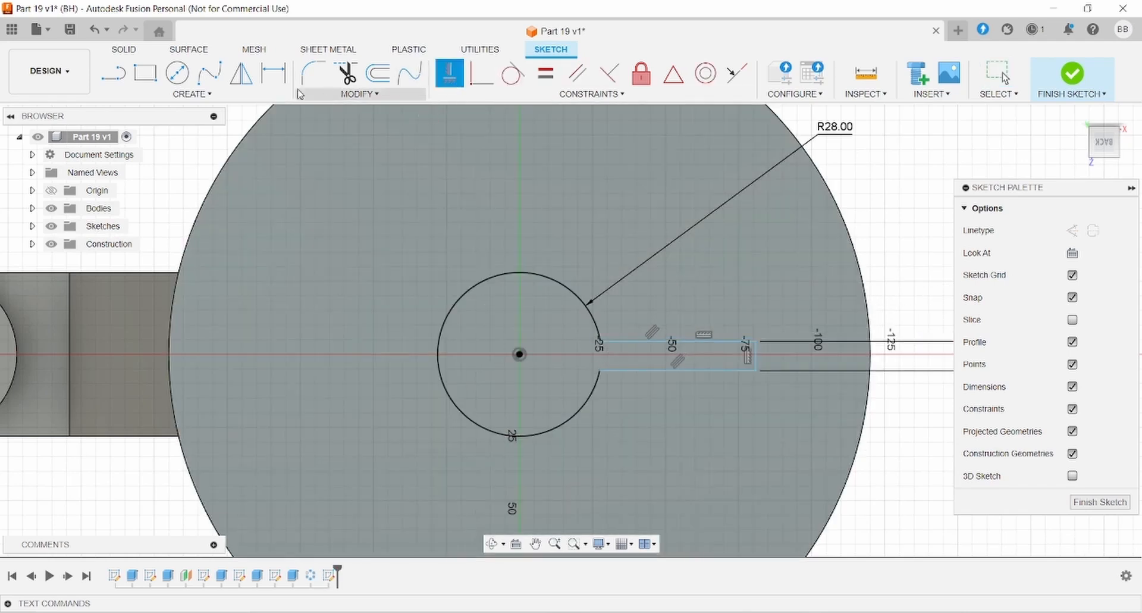
Step: Draw a horizontal construction line from the circle's centre to just beyond the slot's end
click(113, 73)
click(1071, 231)
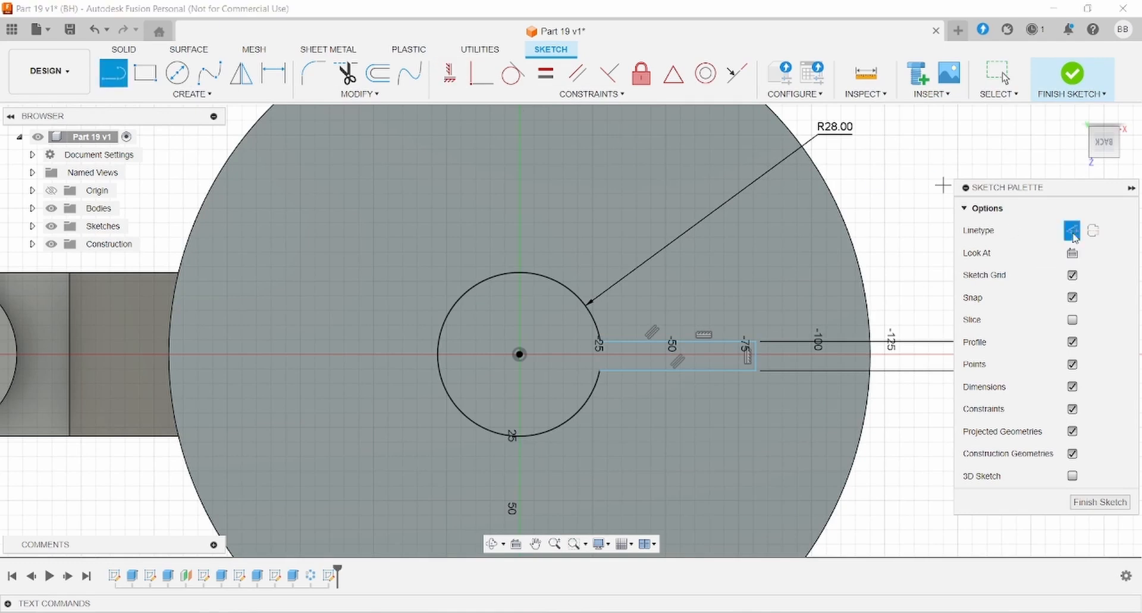
click(519, 353)
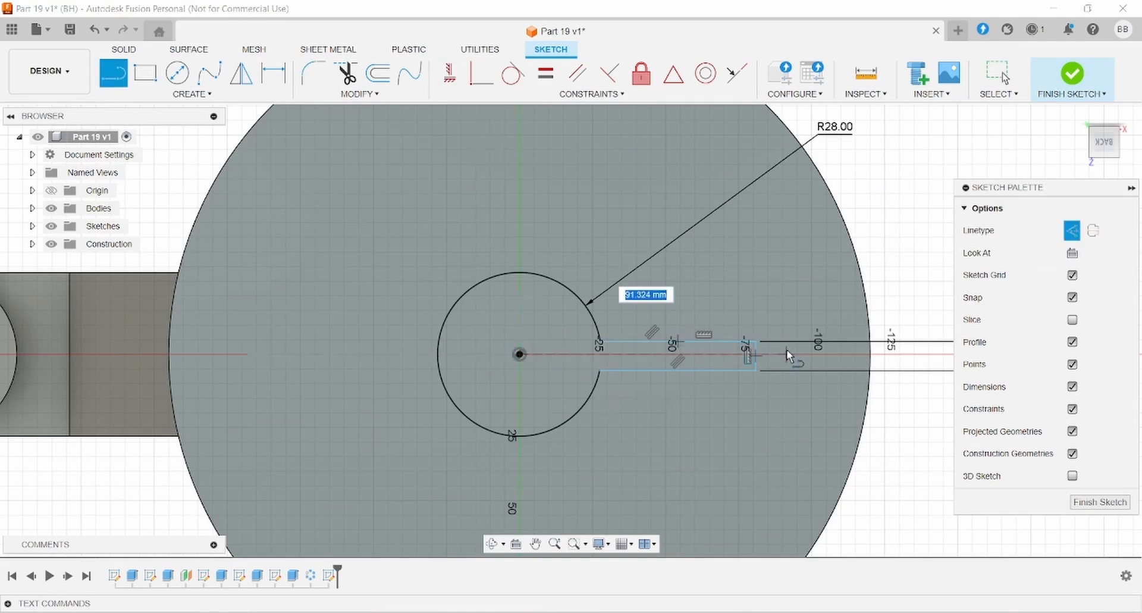
click(796, 354)
key(Escape)
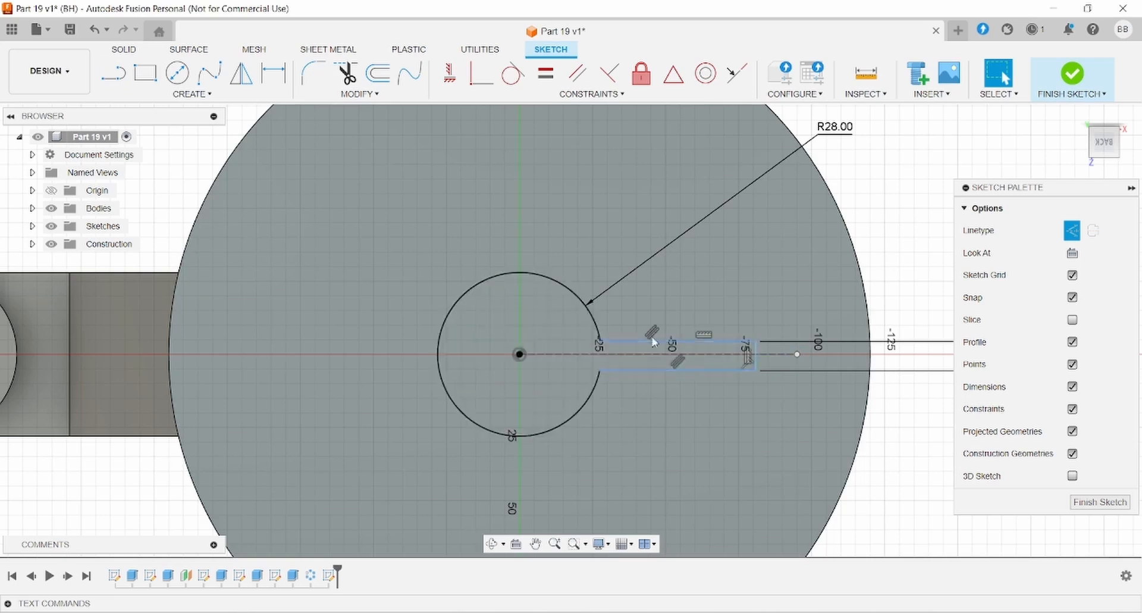
Step: Apply a Symmetry constraint to the slot's two long edges about the horizontal construction line
click(643, 342)
shift+click(648, 370)
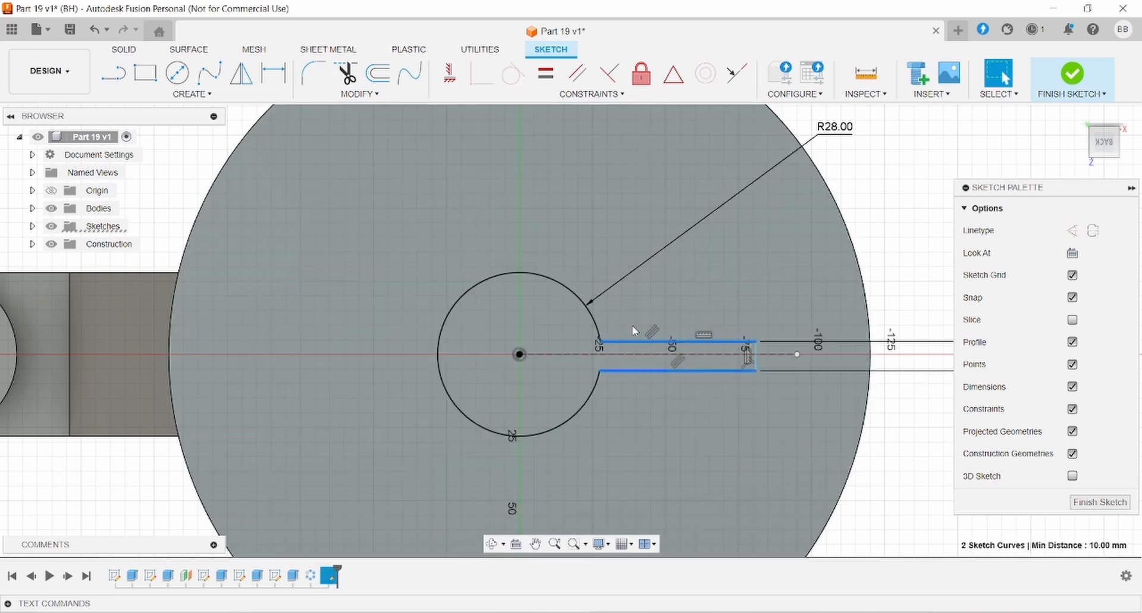
click(590, 94)
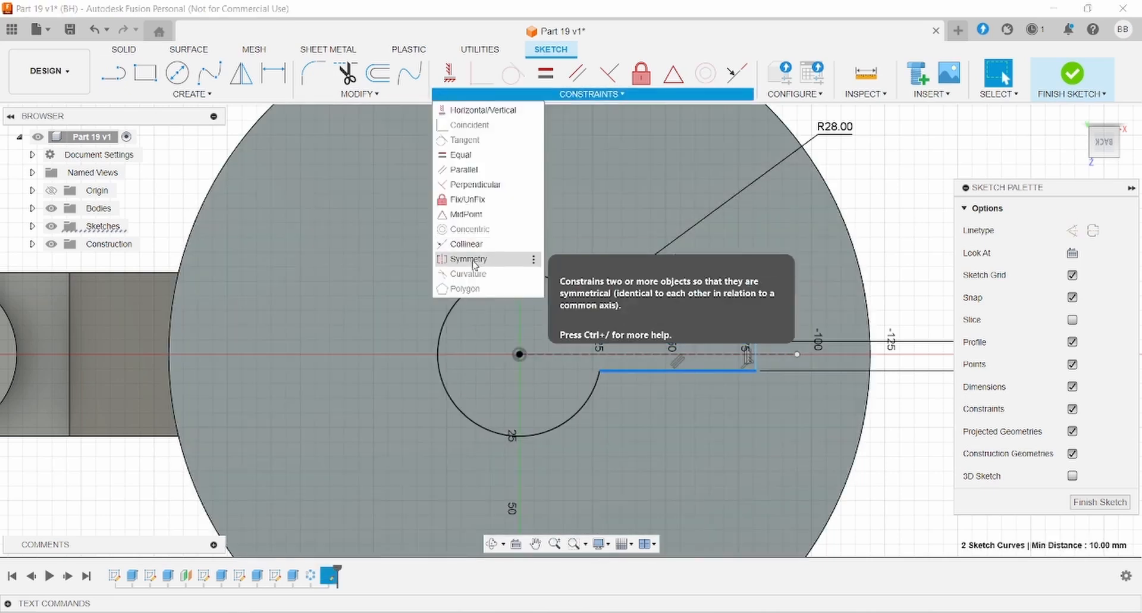
click(468, 259)
click(624, 352)
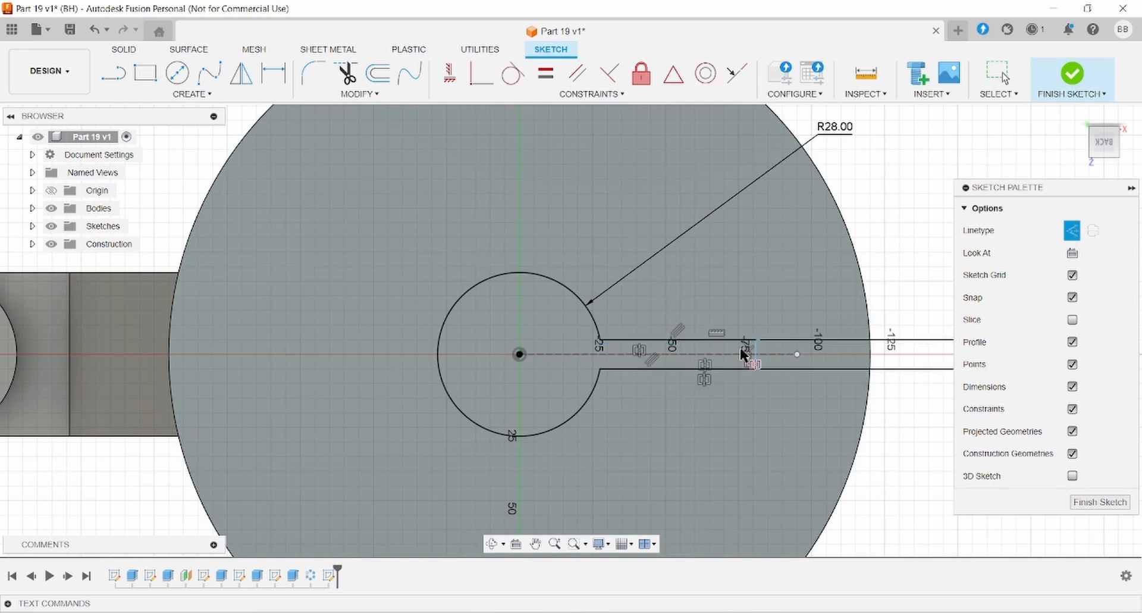
Step: Dimension the distance from the circle's centre to the slot's end line as 33 mm, as given in the reference drawing
key(alt+Tab)
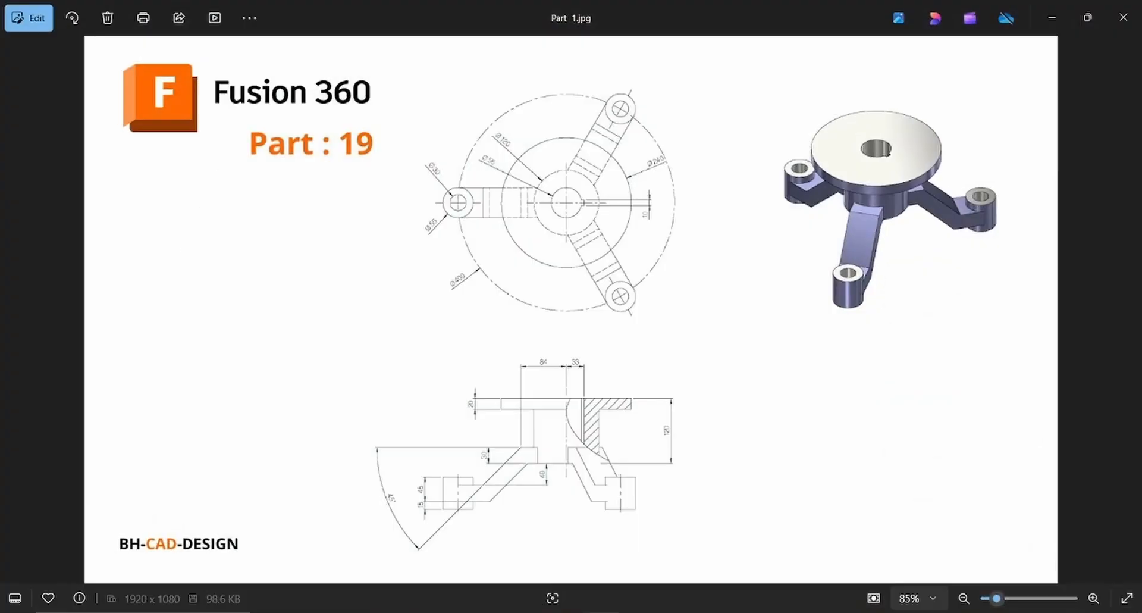
key(alt+Tab)
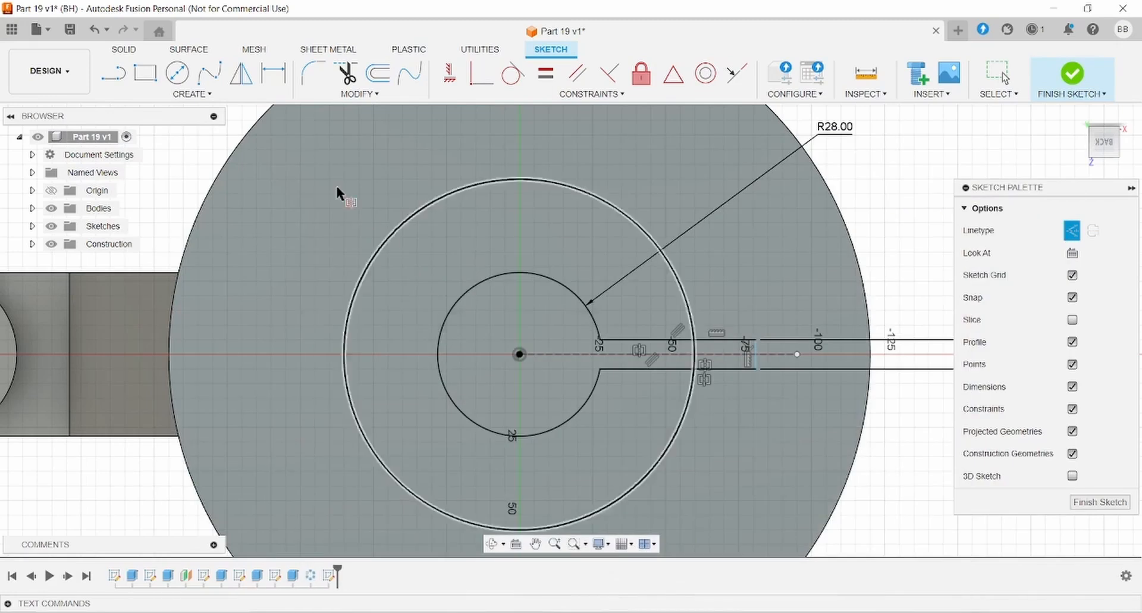
click(754, 355)
click(519, 356)
click(583, 490)
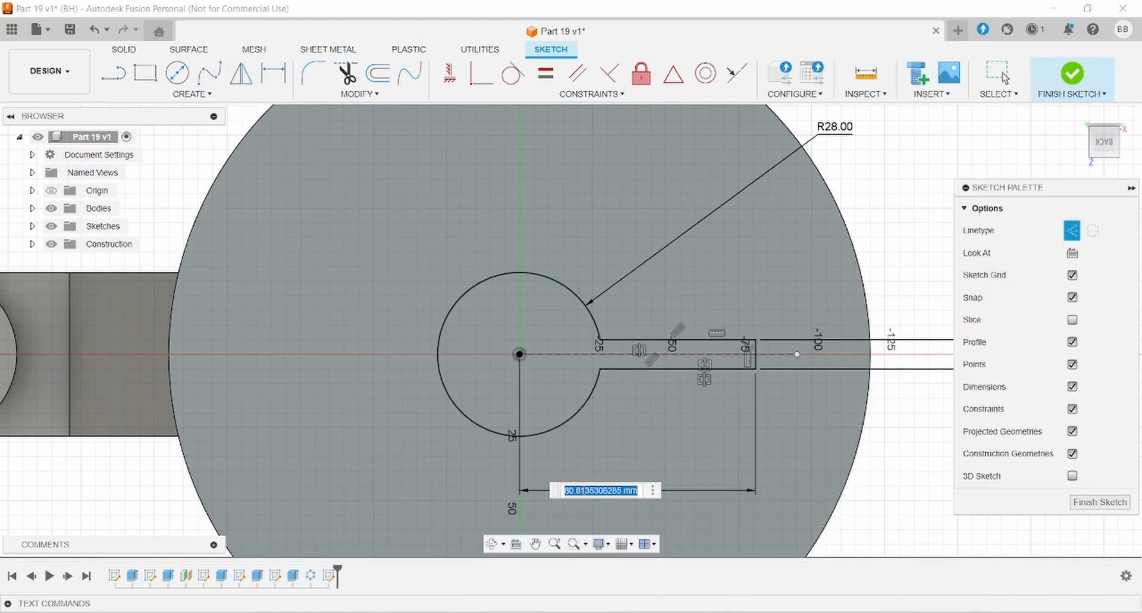
text(33)
key(Return)
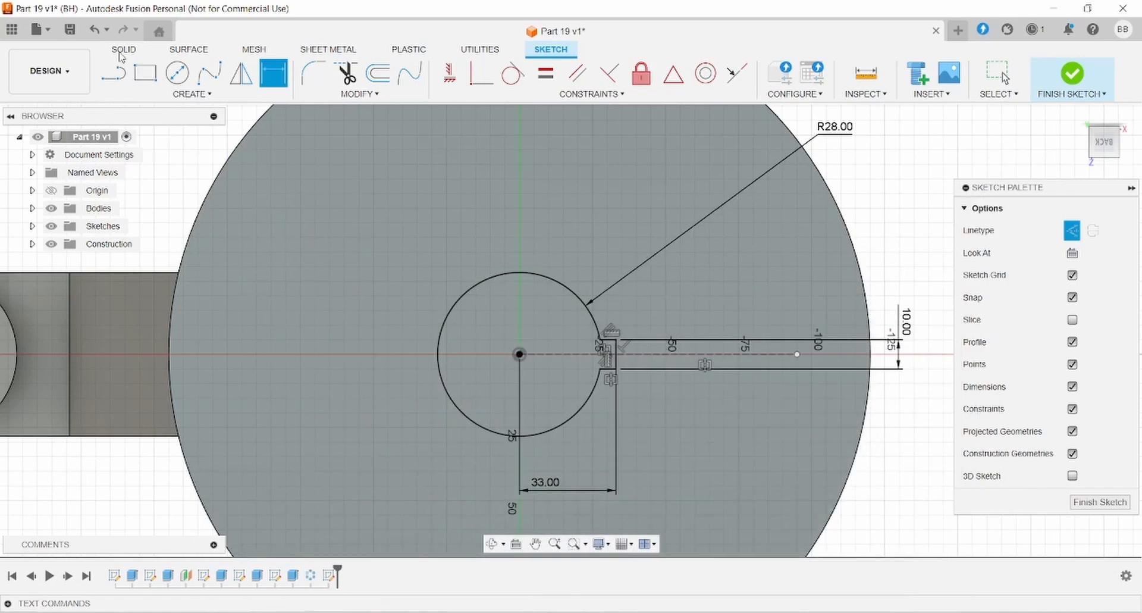
Step: Extrude the keyhole profile as a cut with extent All, flipped to pass through the flange and hub
click(124, 50)
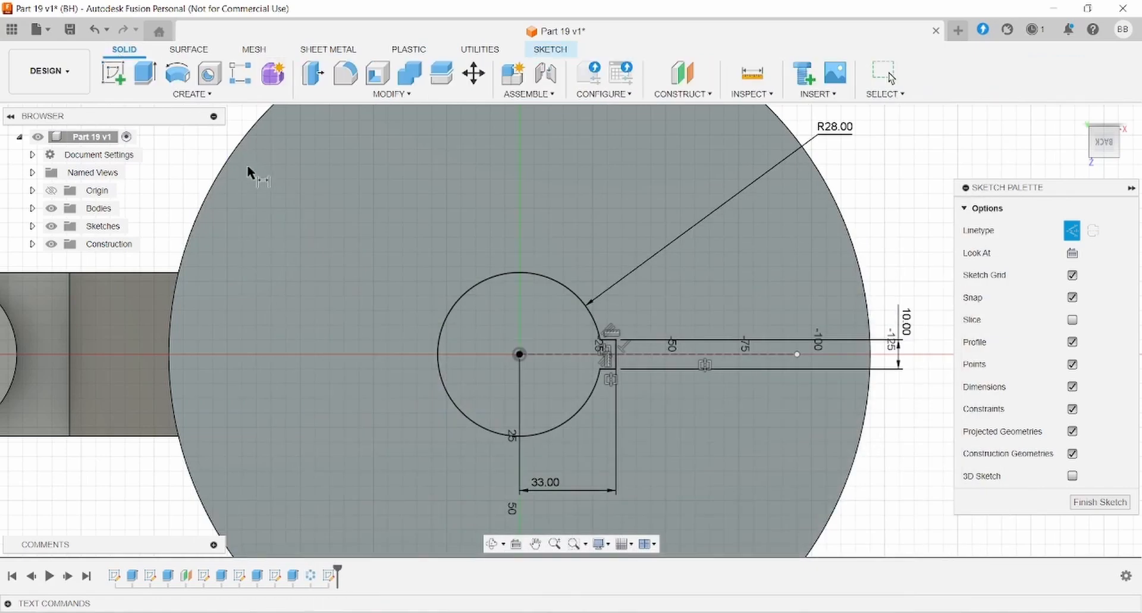
click(148, 89)
click(547, 334)
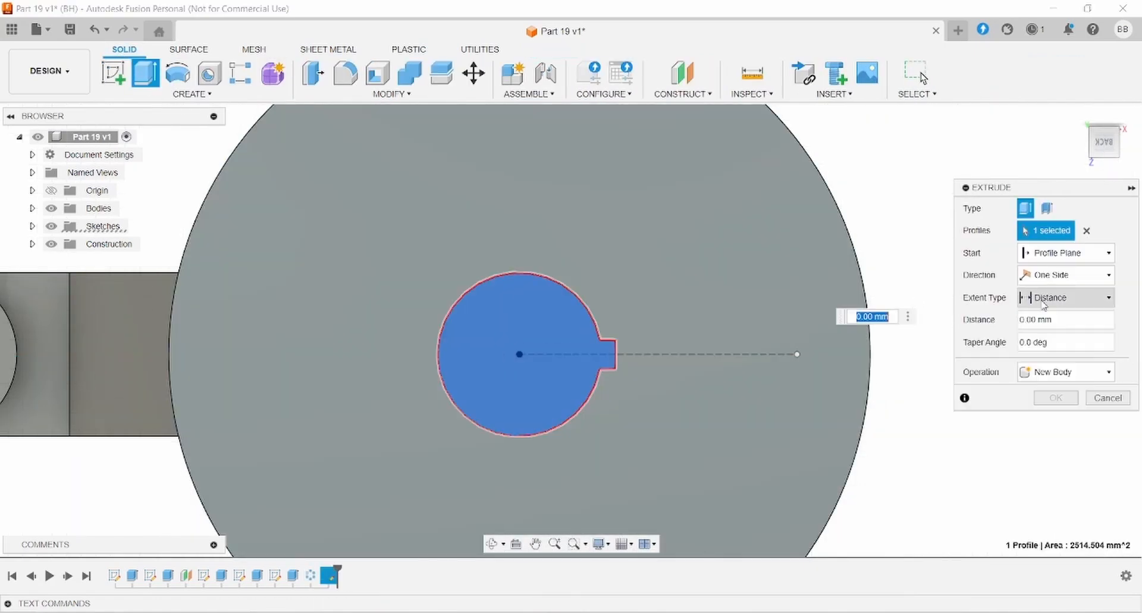
click(1054, 373)
click(1029, 402)
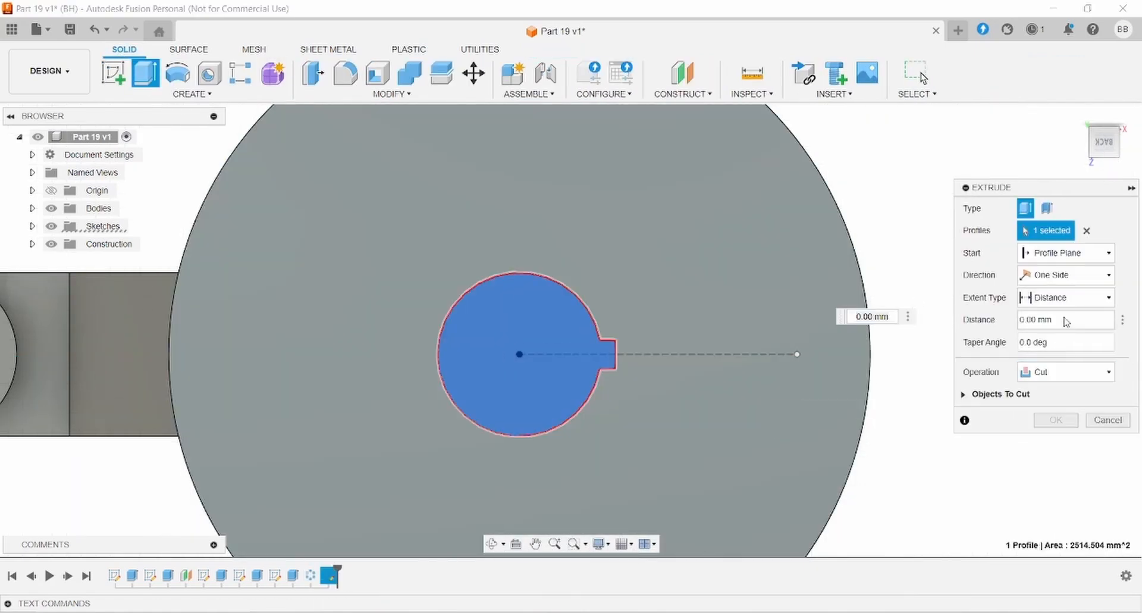
click(1055, 300)
click(1048, 345)
click(1024, 320)
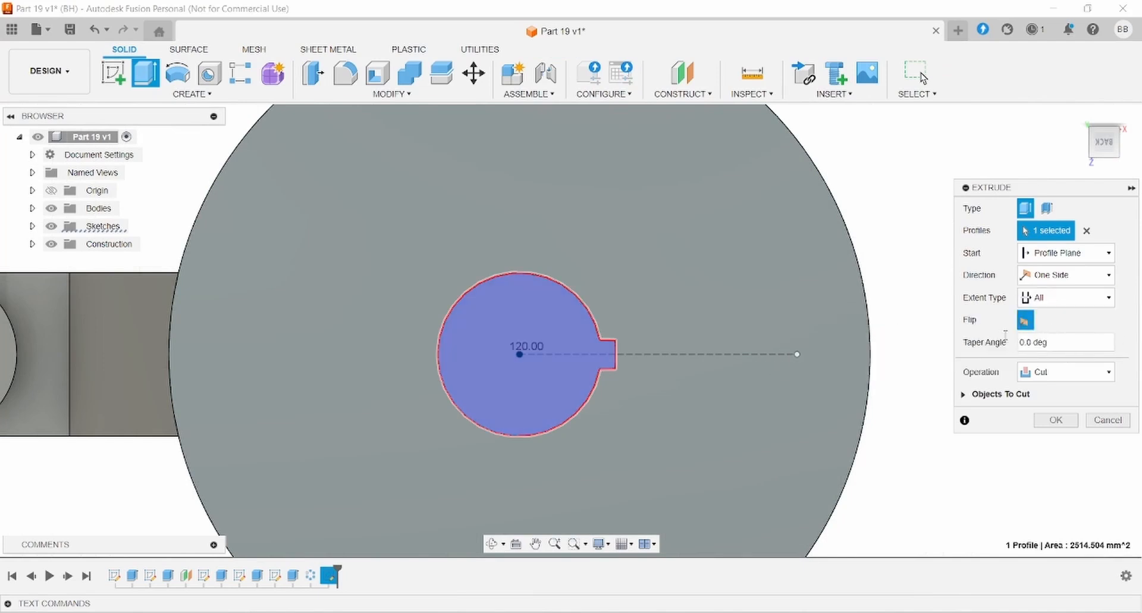
shift+middle_drag(841, 372, 834, 286)
scroll(845, 310, down, 5)
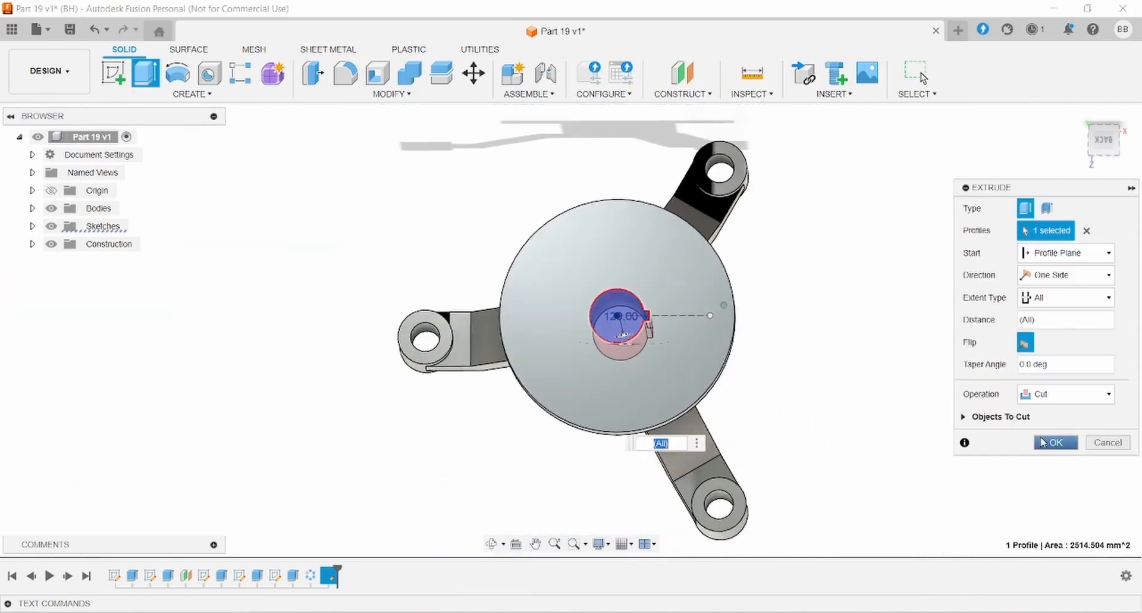
click(1056, 442)
Step: Recolour the part's first Steel - Satin appearance to blue, RGB 84, 121, 205, and apply it to the whole body
shift+middle_drag(855, 387, 745, 540)
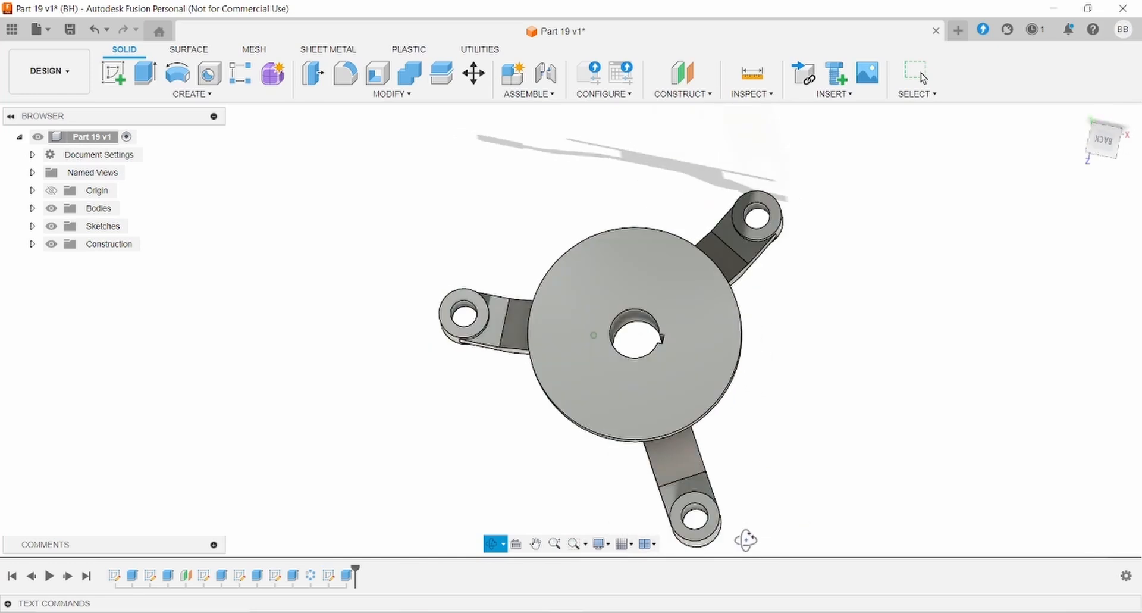
mouse_move(766, 465)
shift+middle_down()
mouse_move(780, 475)
mouse_move(773, 485)
shift+middle_up()
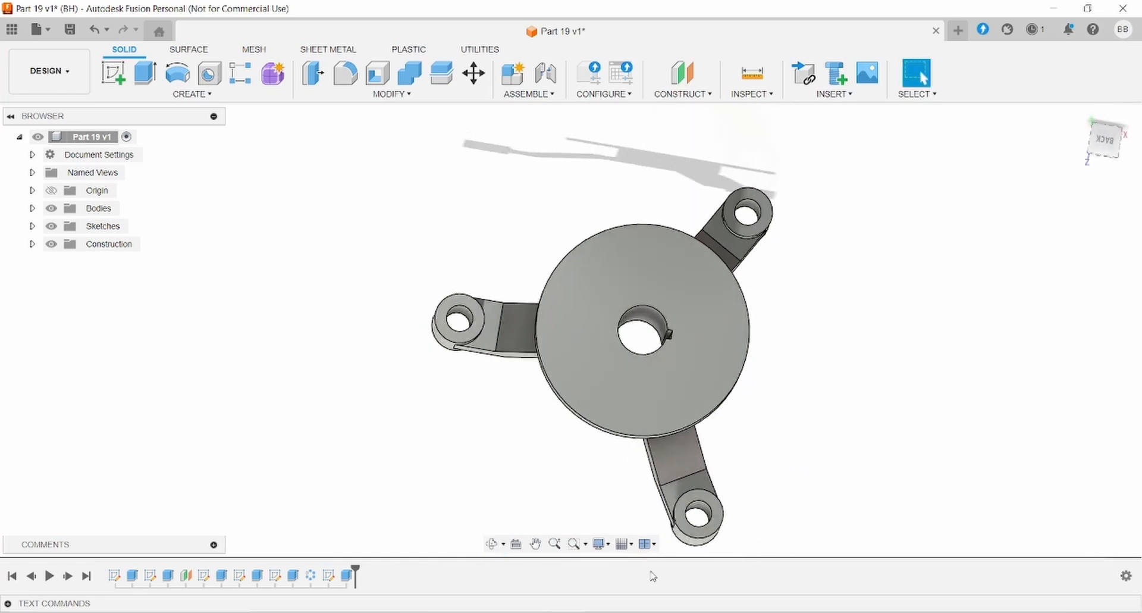
key(alt+Tab)
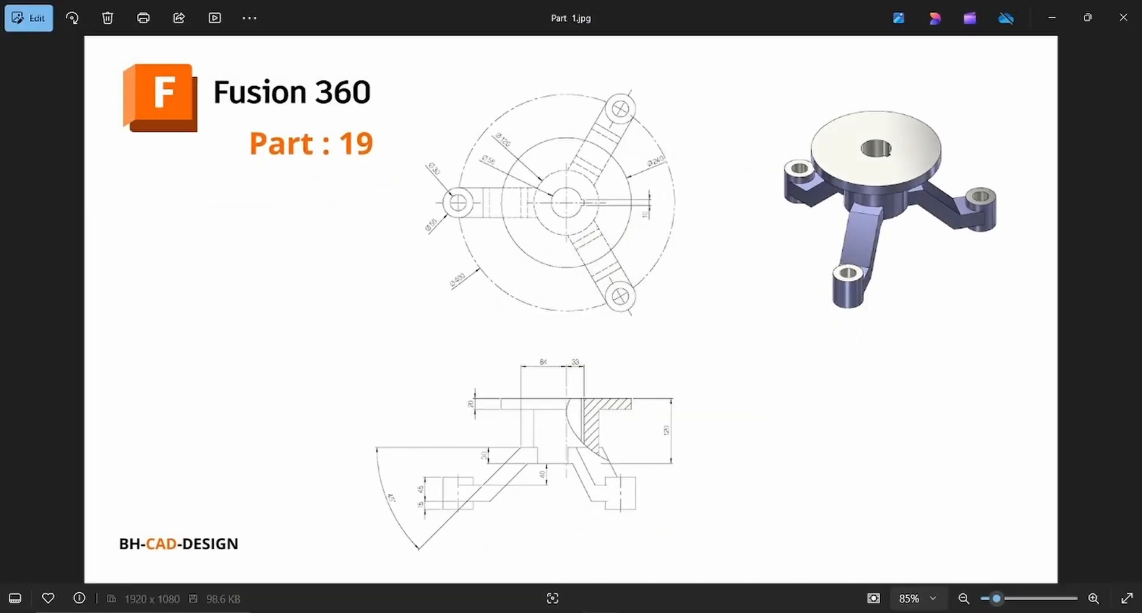
key(alt+Tab)
right_click(70, 138)
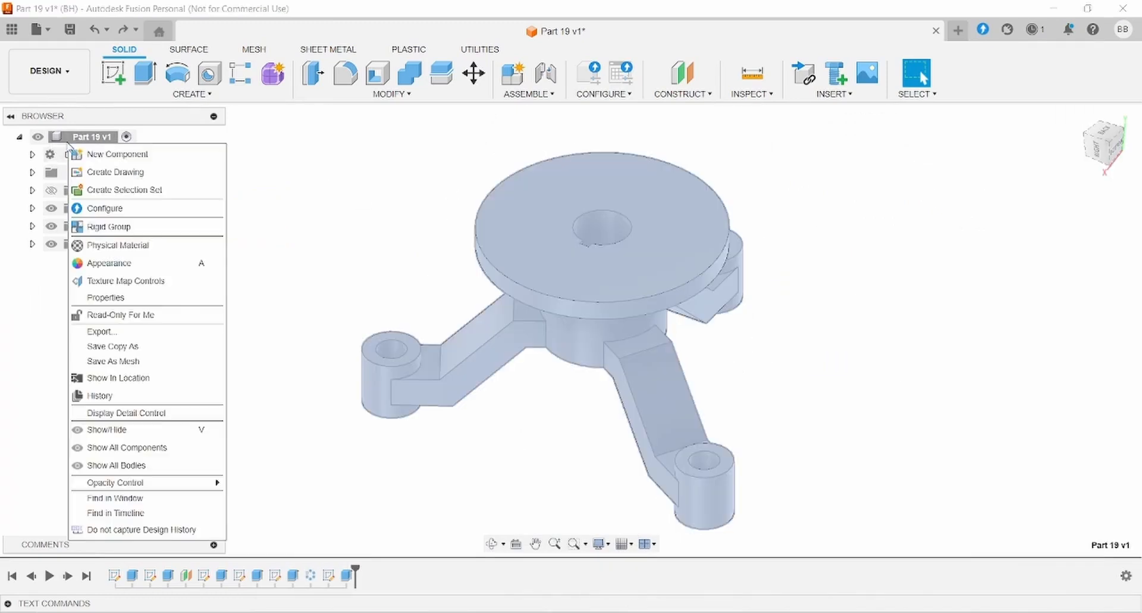
click(111, 262)
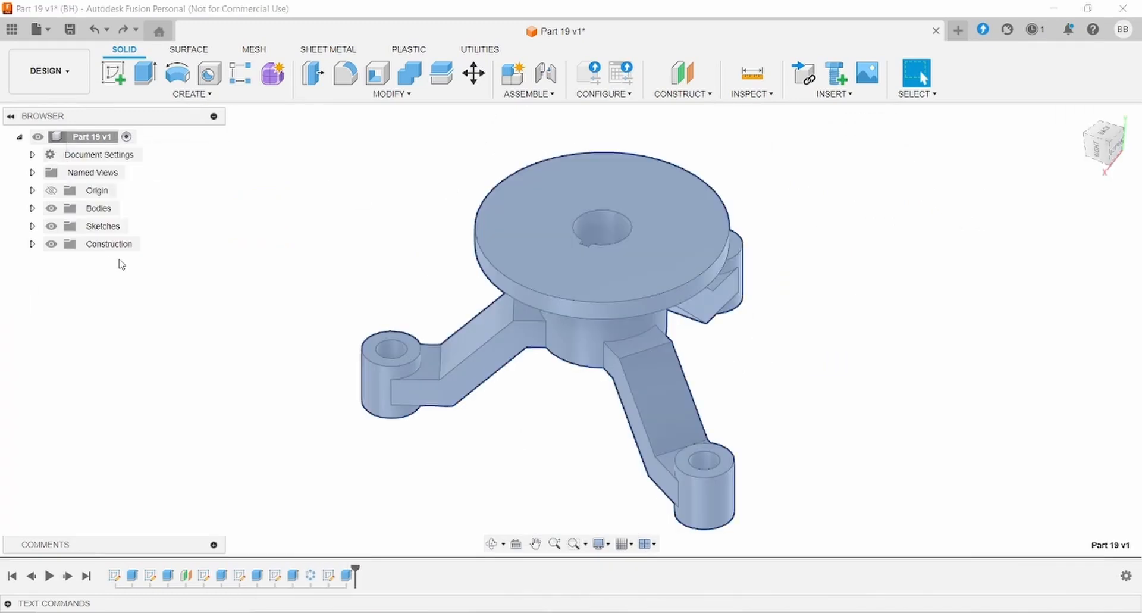
right_click(870, 313)
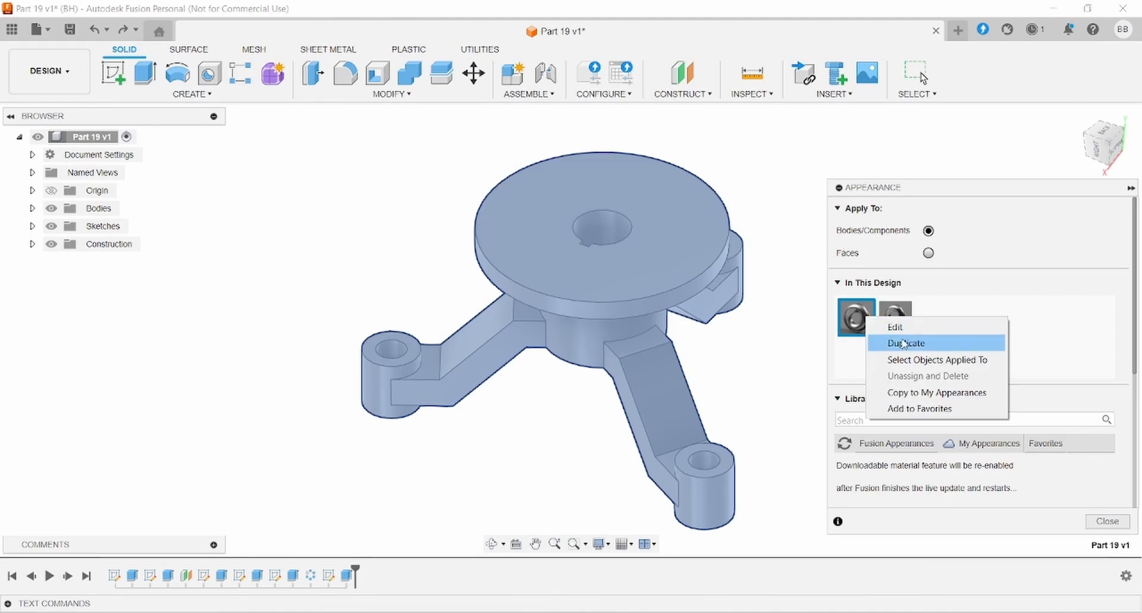
click(886, 325)
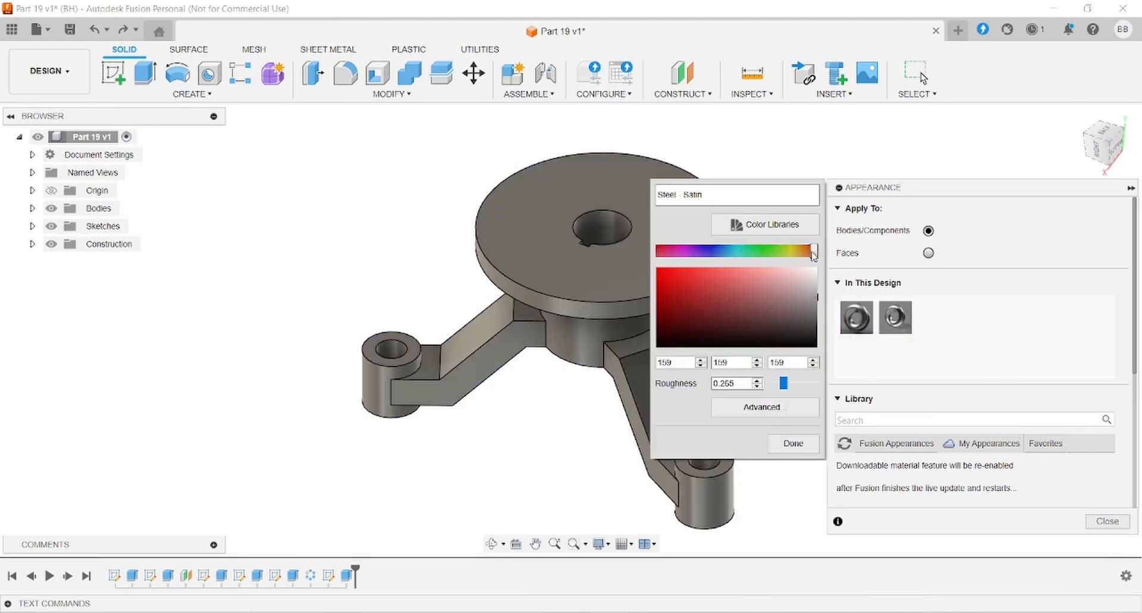
mouse_move(813, 253)
mouse_down()
mouse_move(727, 251)
mouse_move(748, 298)
mouse_move(723, 295)
mouse_up()
drag(727, 251, 718, 251)
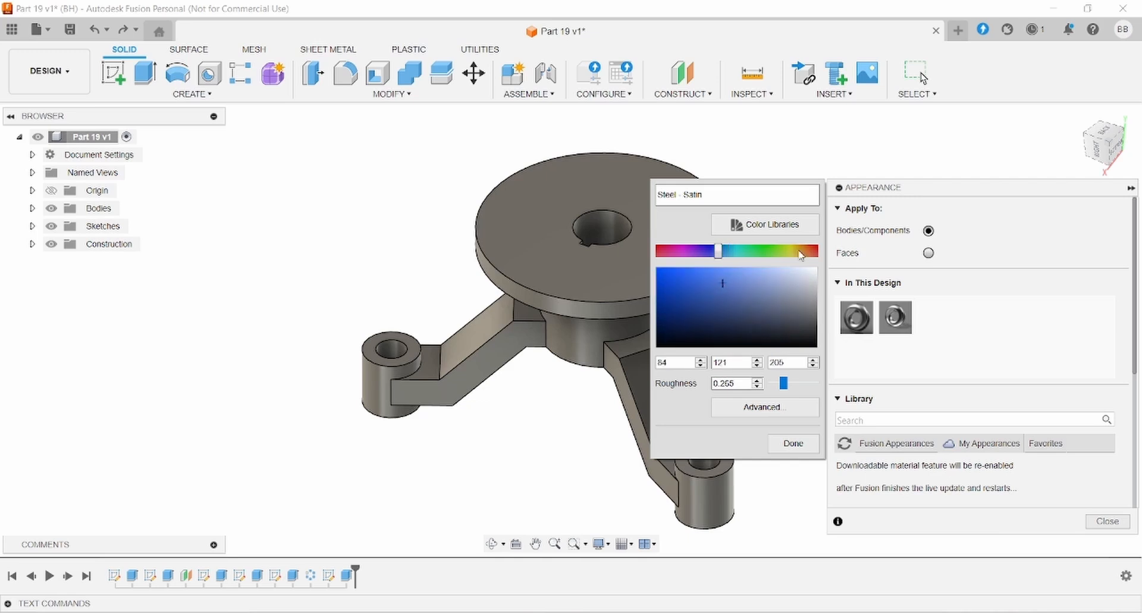
click(792, 443)
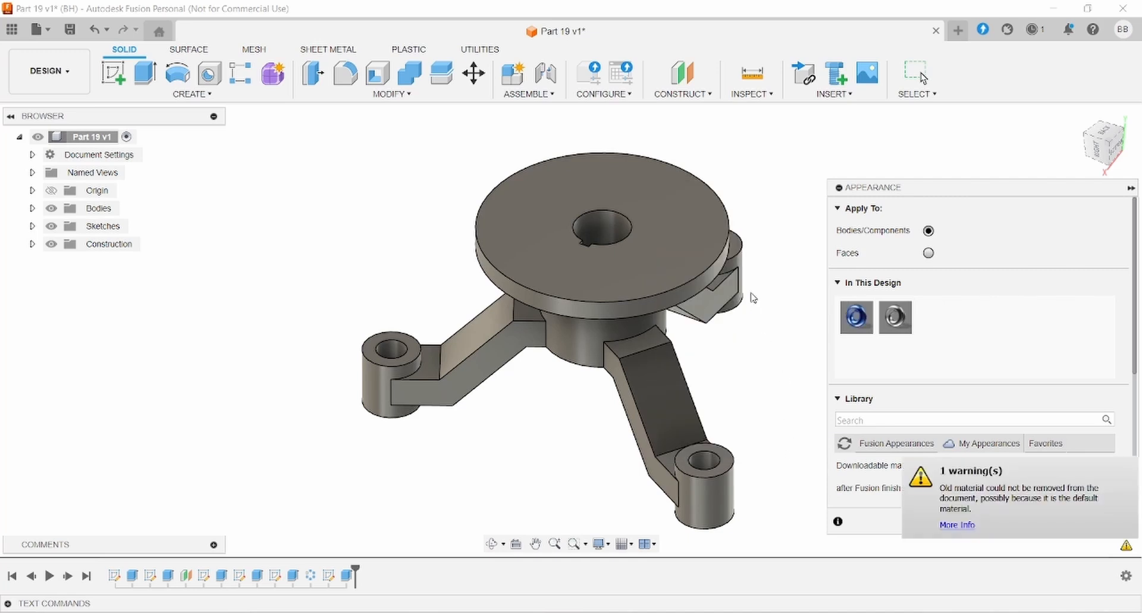
drag(847, 321, 740, 288)
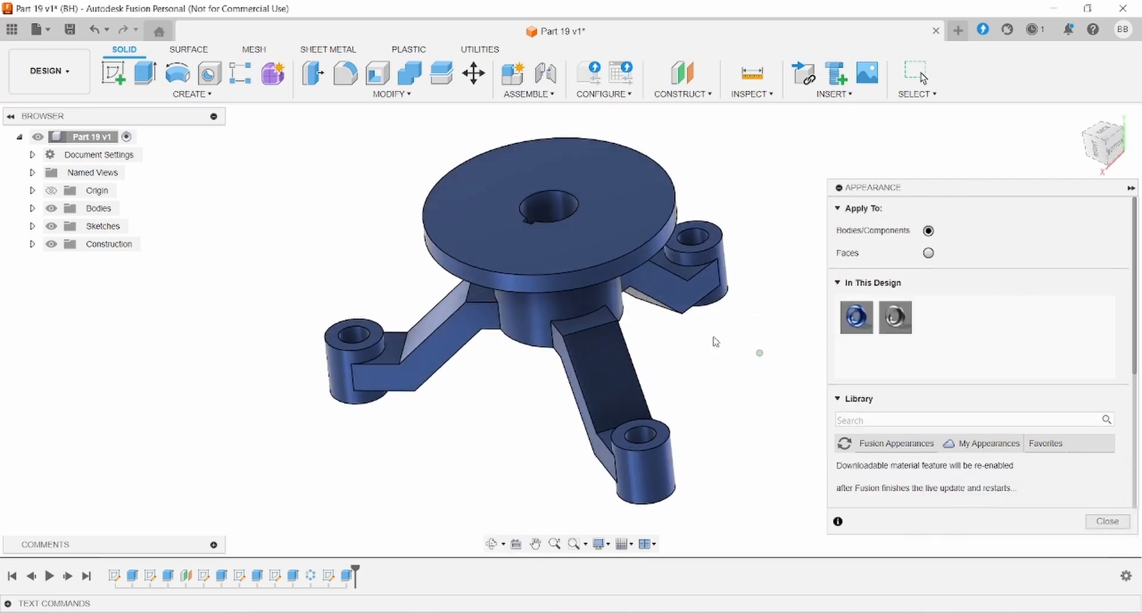
Step: Lighten the blue Steel - Satin appearance to RGB 131, 163, 214 to match the reference image
key(alt+Tab)
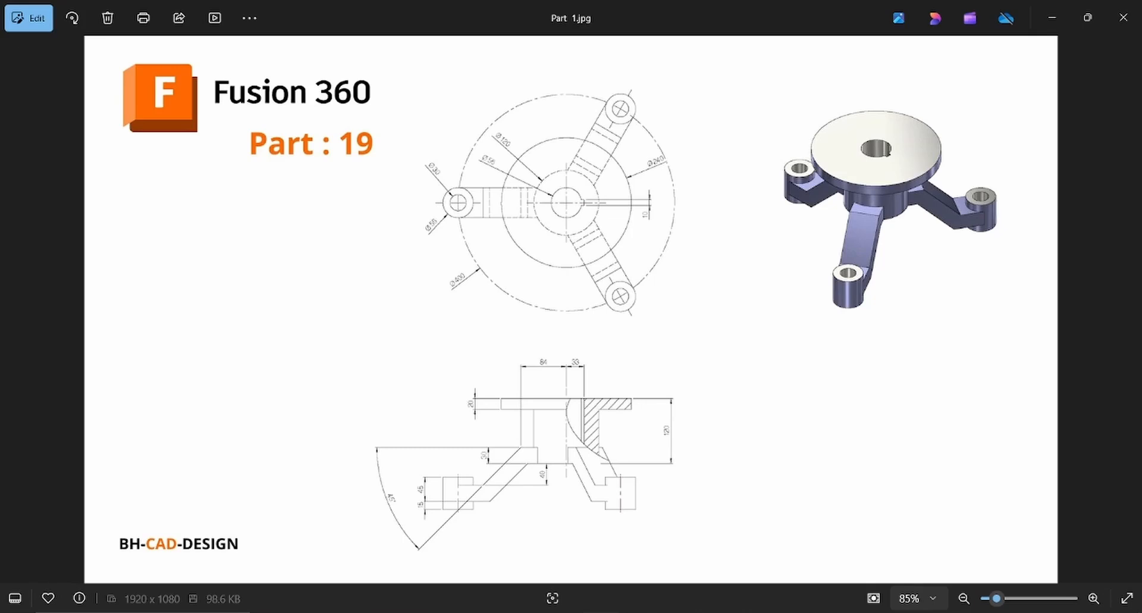
key(alt+Tab)
right_click(856, 321)
click(877, 333)
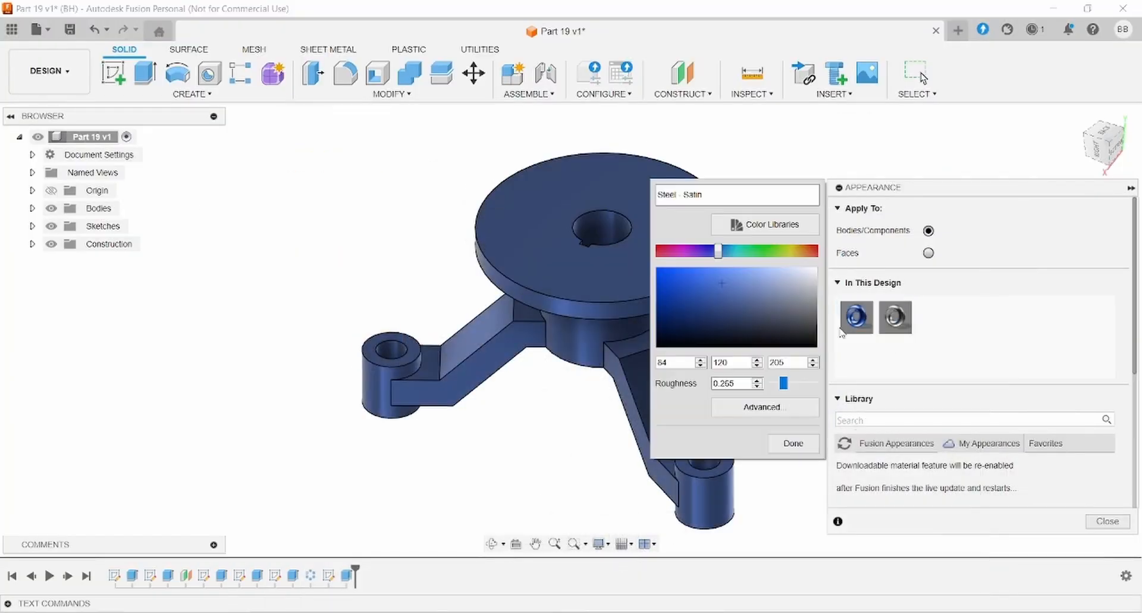
drag(720, 255, 723, 254)
click(719, 284)
click(776, 283)
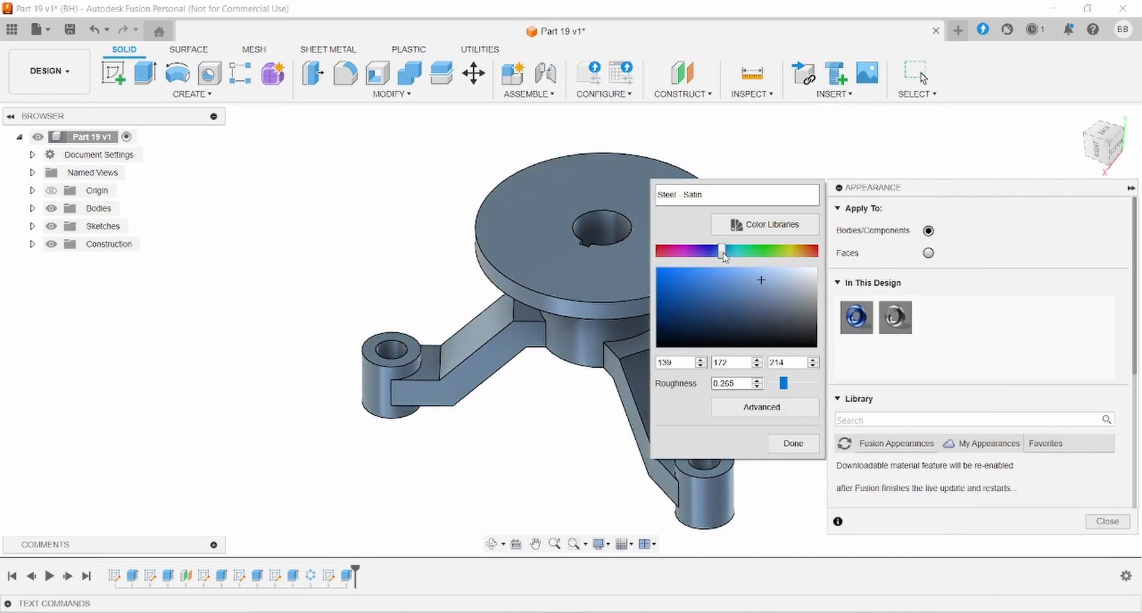
click(754, 280)
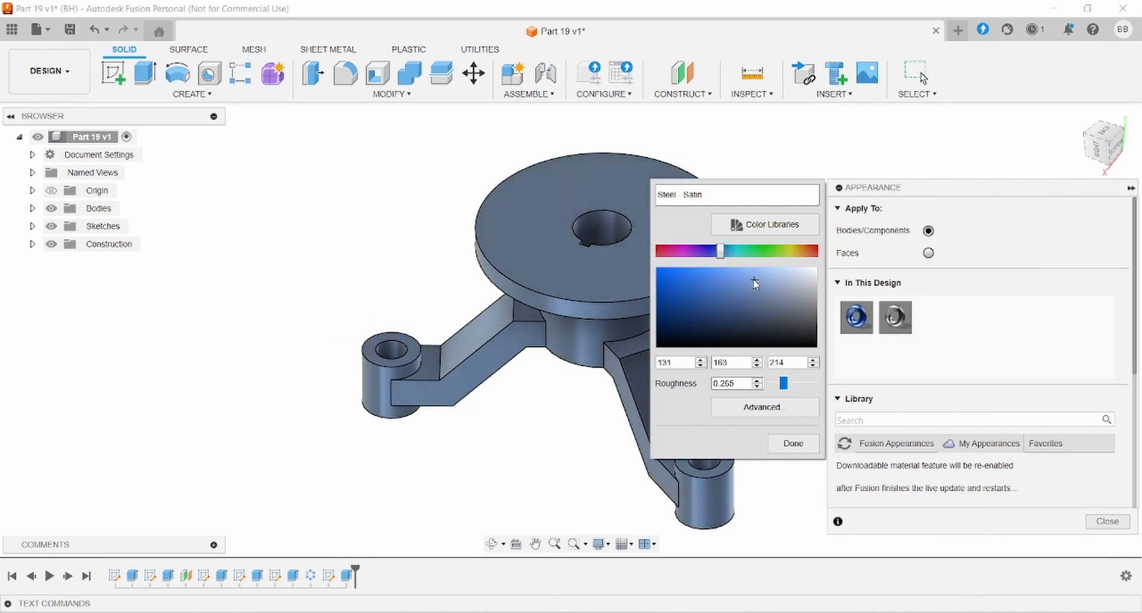
click(794, 444)
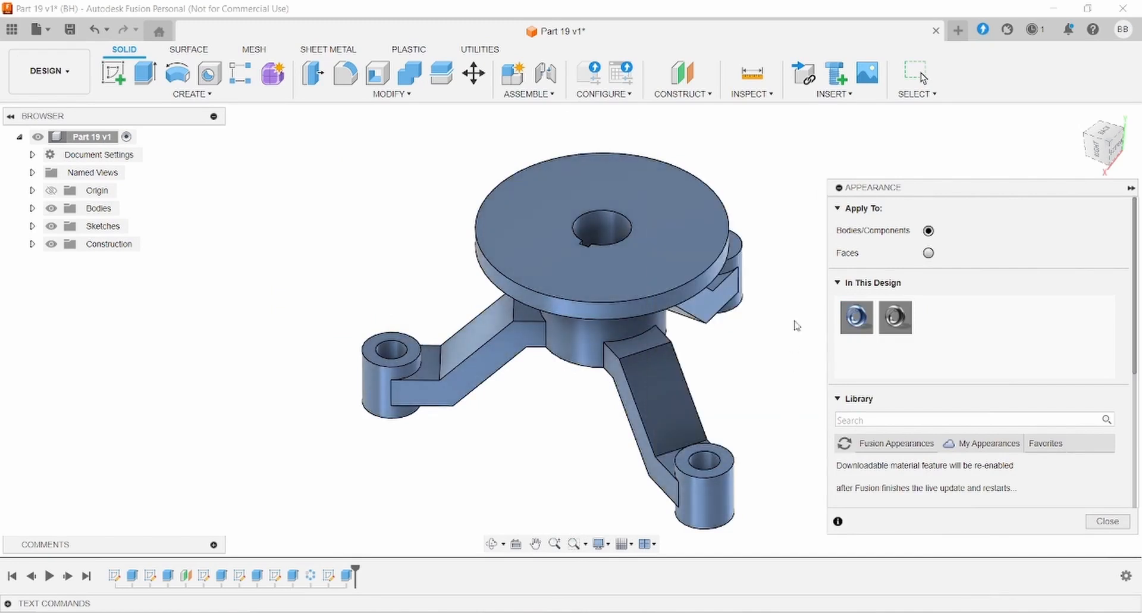
Step: Recolour the grey Steel - Satin appearance to a light beige, RGB 226, 219, 207
right_click(899, 321)
click(931, 332)
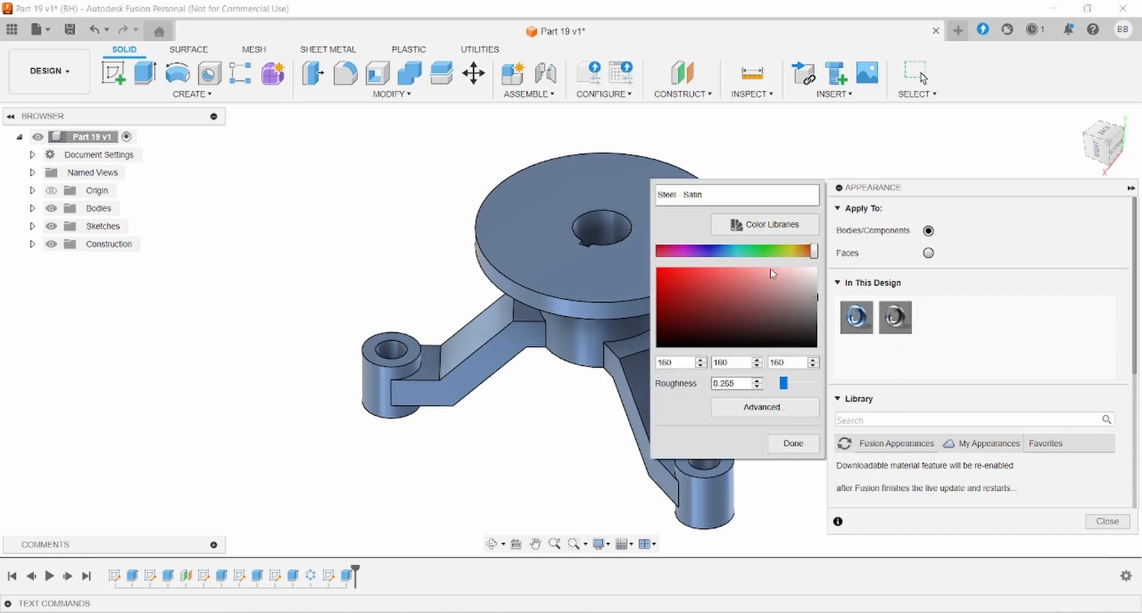
drag(820, 255, 797, 255)
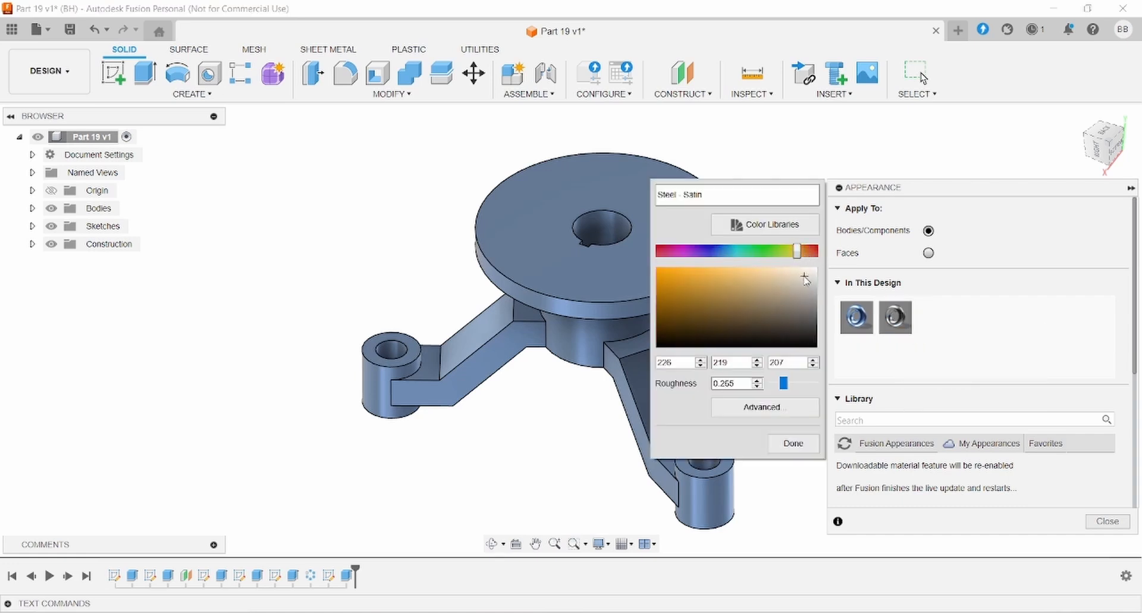
click(783, 445)
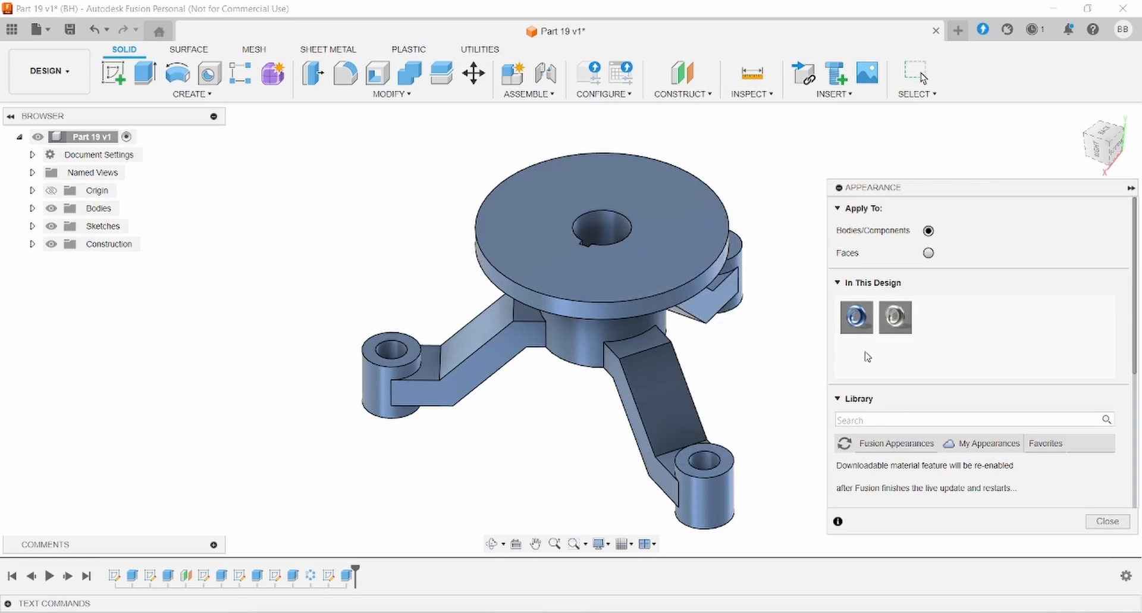
Step: Apply the beige appearance by face to the flange's top face and the top faces of the three bosses
click(928, 252)
drag(898, 315, 696, 242)
drag(892, 323, 836, 359)
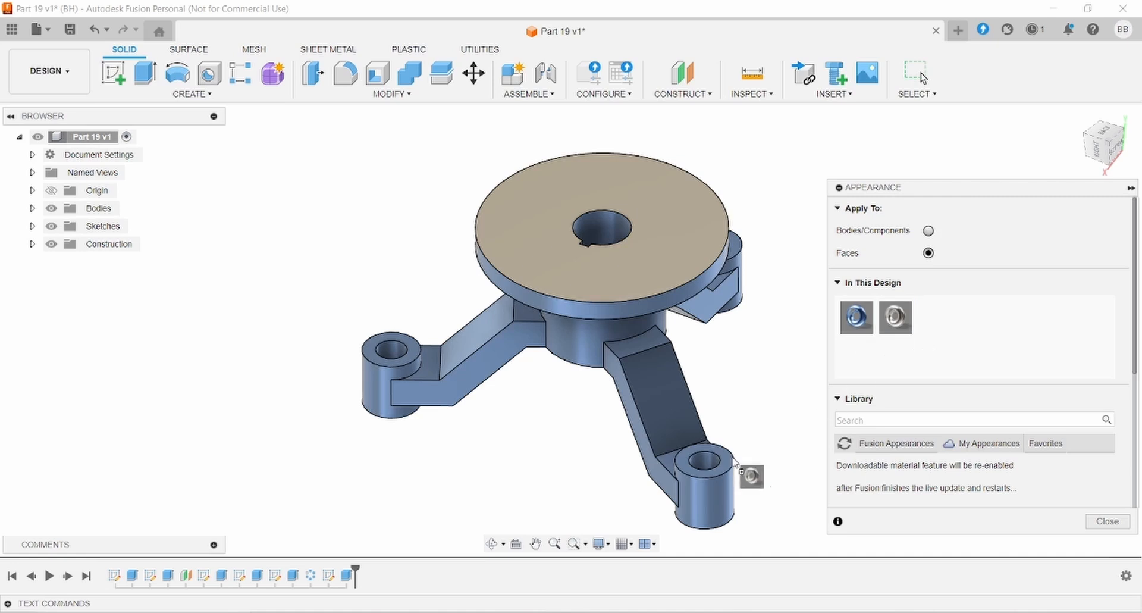
drag(736, 462, 716, 461)
drag(895, 317, 411, 348)
drag(895, 317, 732, 340)
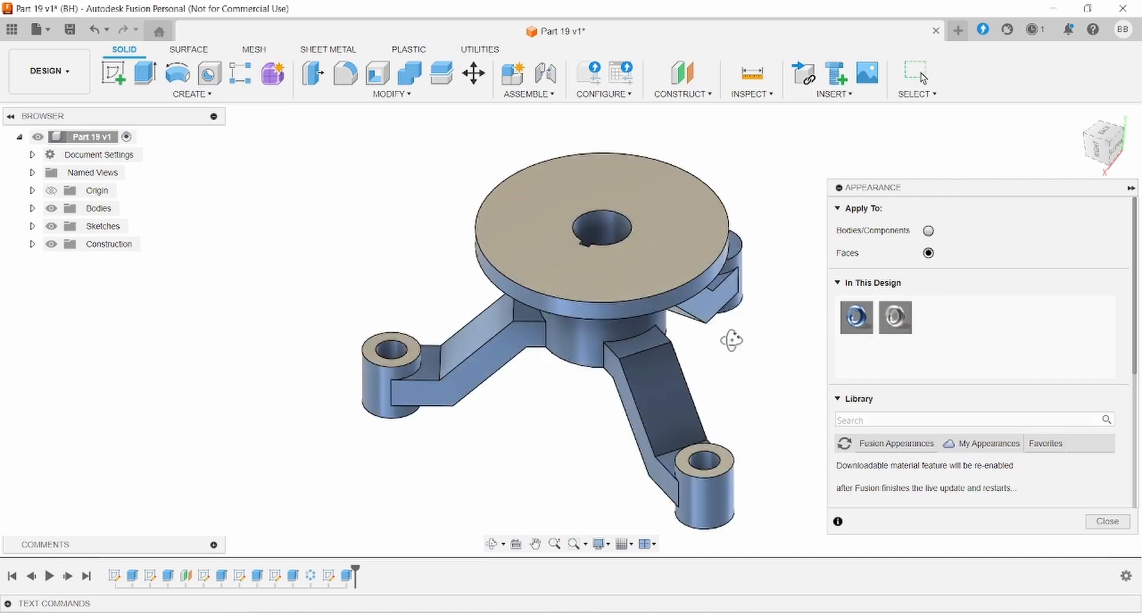
shift+middle_drag(731, 340, 691, 357)
drag(895, 317, 656, 256)
Step: Select the round inner faces of the central bore and the three boss holes and apply the beige appearance to them
mouse_move(697, 354)
shift+middle_down()
mouse_move(752, 301)
mouse_move(681, 334)
mouse_move(684, 350)
shift+middle_up()
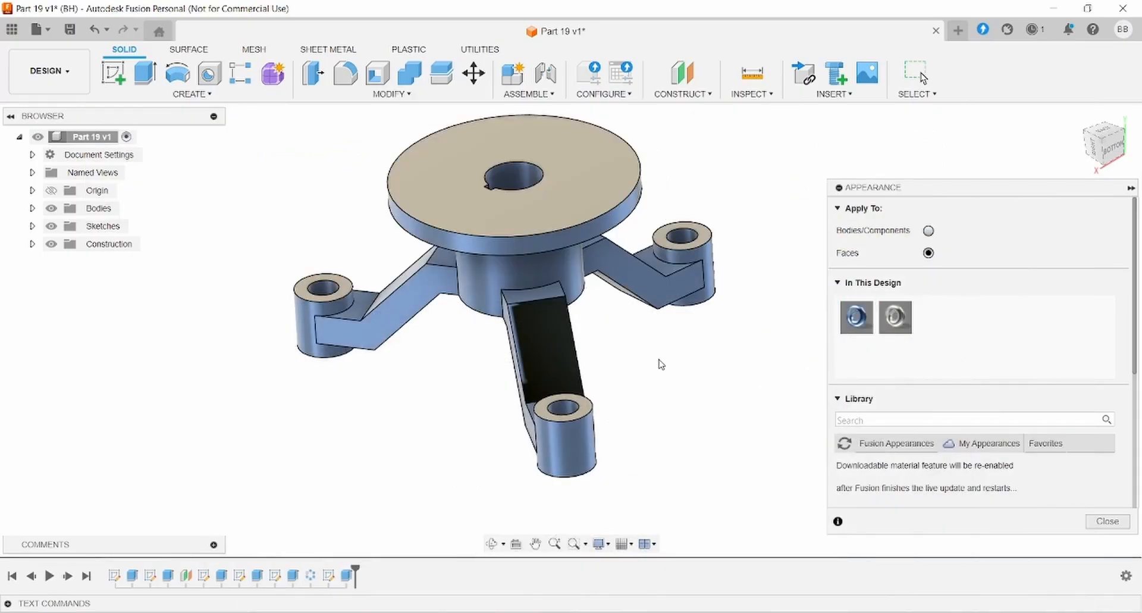
shift+middle_drag(657, 362, 682, 380)
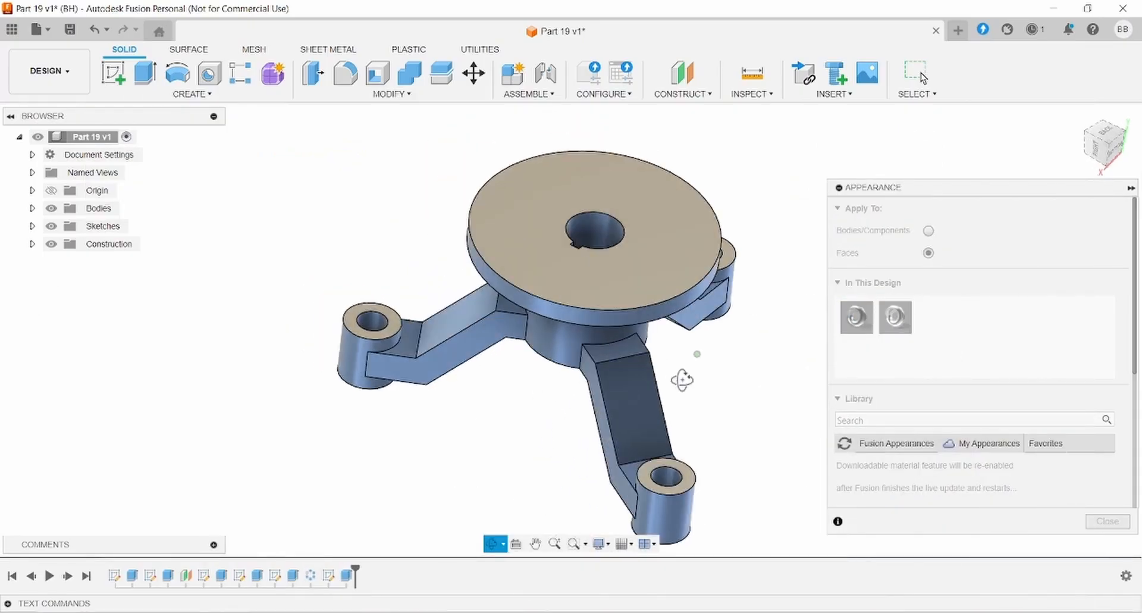
click(593, 235)
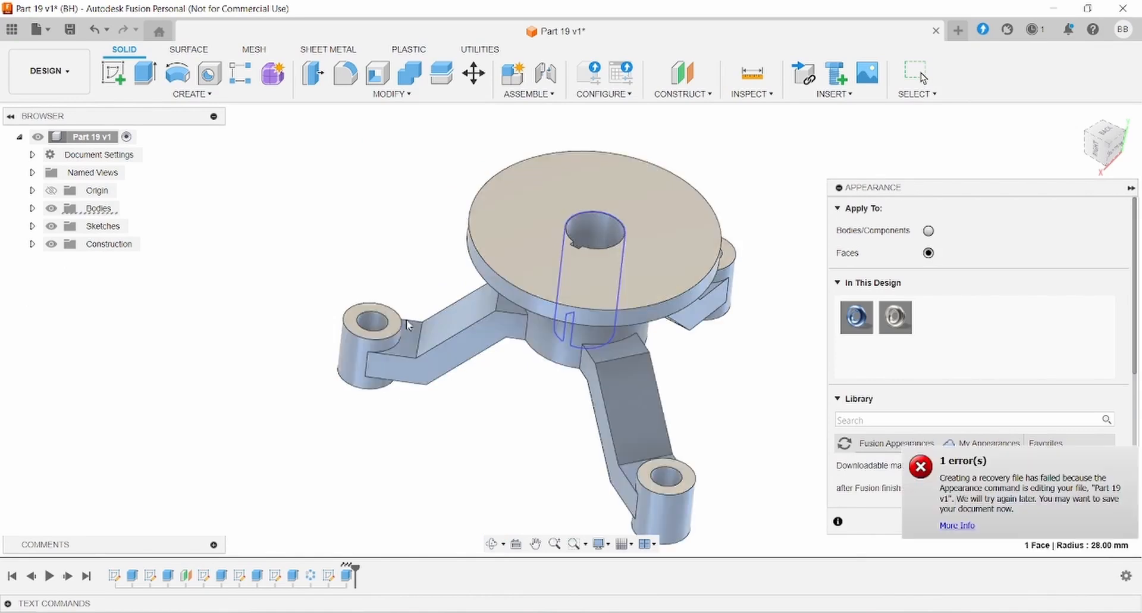
click(375, 329)
click(667, 483)
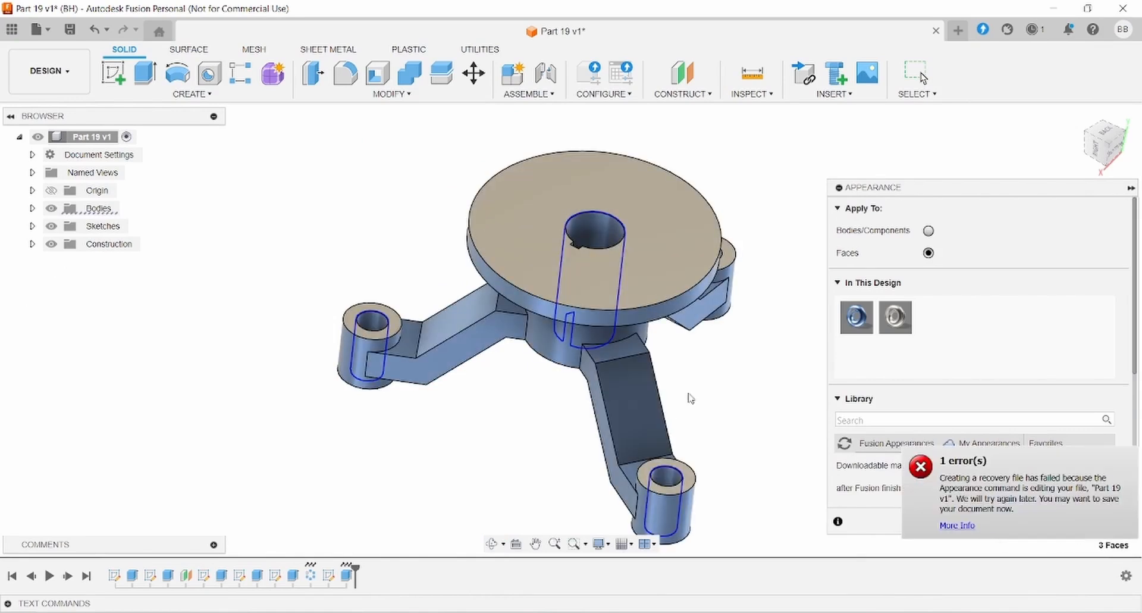
scroll(637, 283, up, 2)
shift+middle_drag(638, 282, 631, 361)
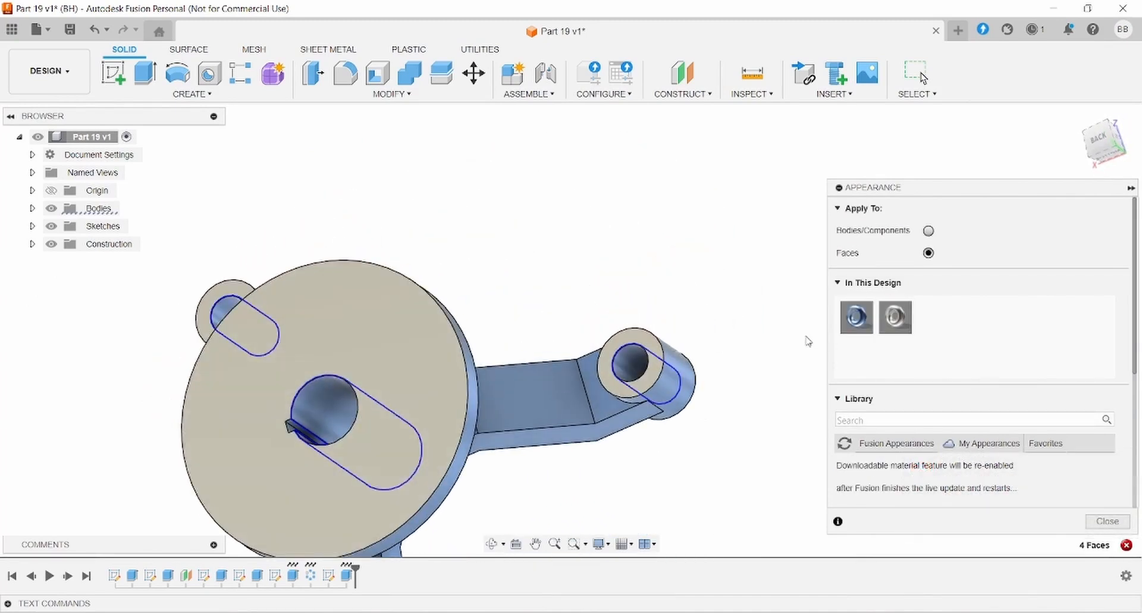
drag(895, 317, 626, 360)
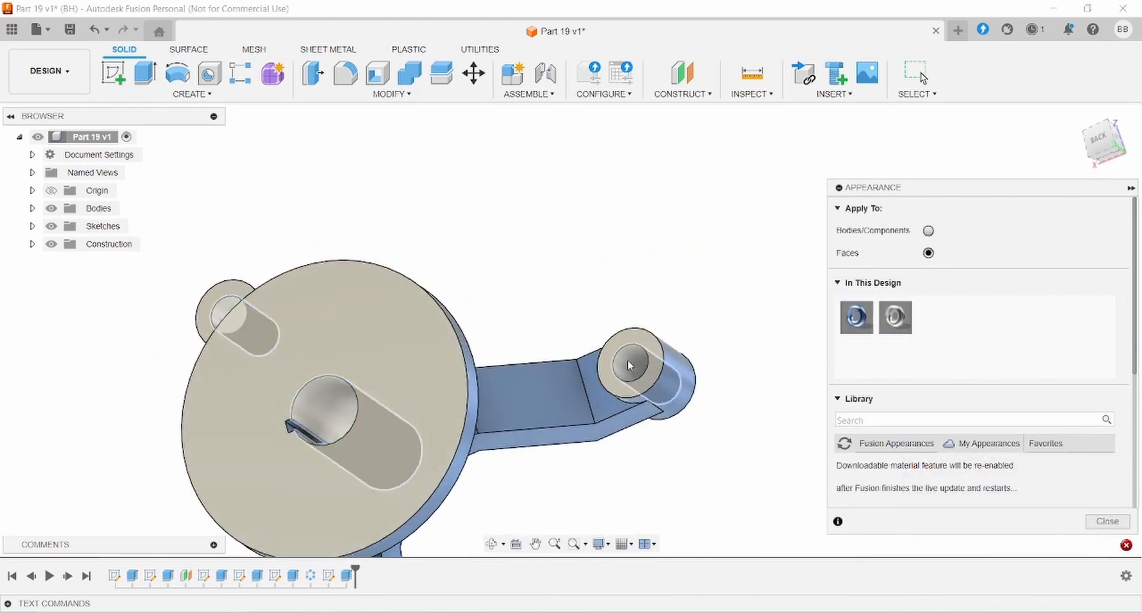
Step: Select the three inner faces of the keyway in the central bore and apply the beige appearance to them
scroll(324, 417, up, 2)
key(Escape)
shift+middle_drag(316, 424, 452, 257)
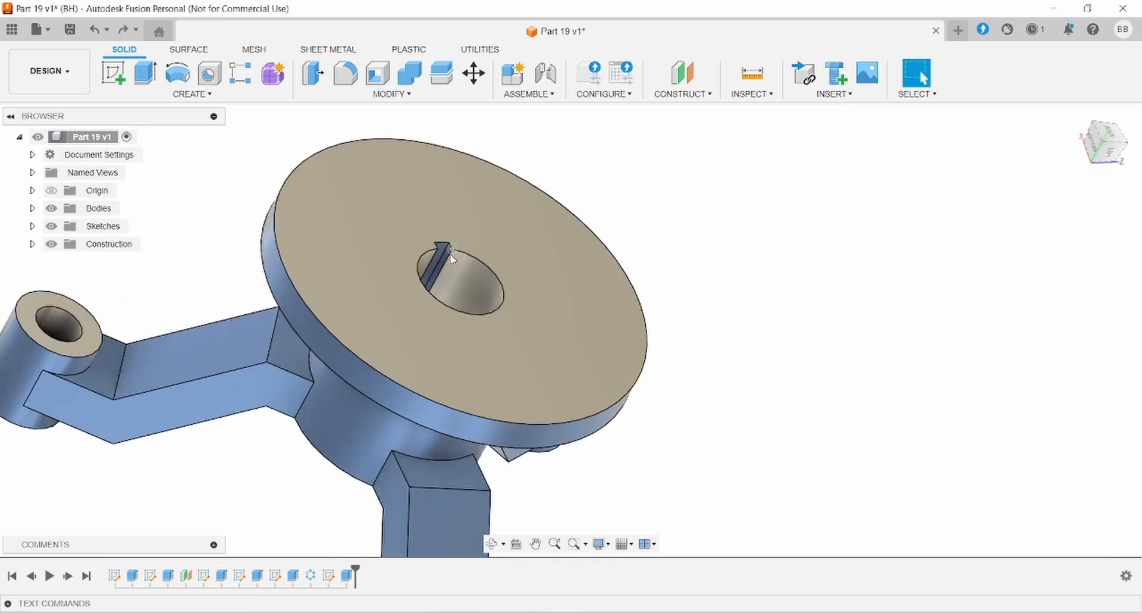
scroll(450, 259, up, 2)
click(443, 252)
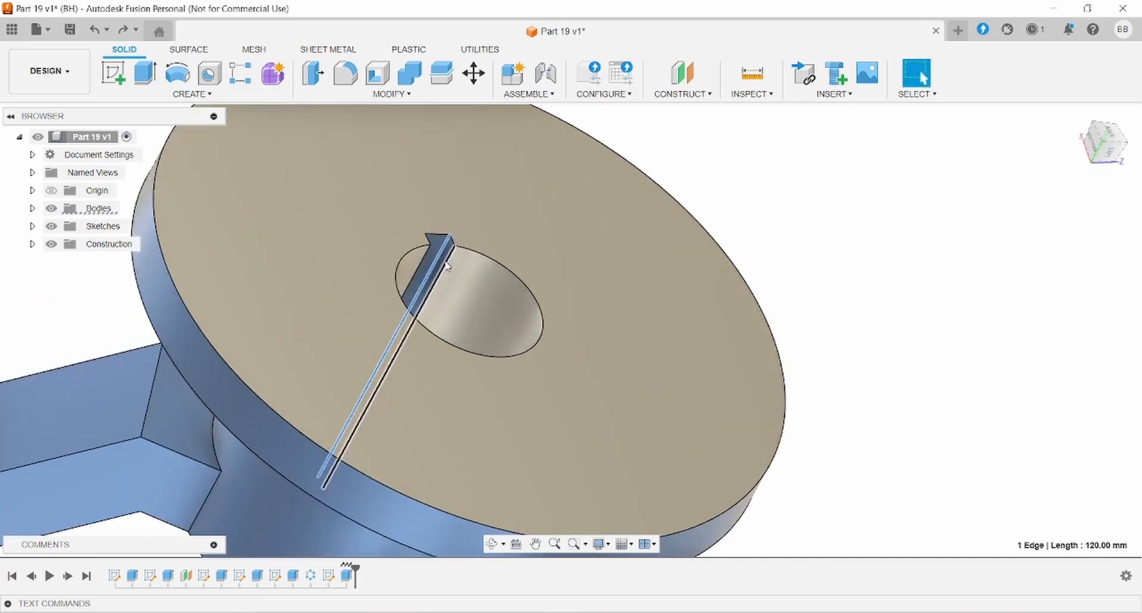
click(443, 254)
scroll(464, 282, up, 2)
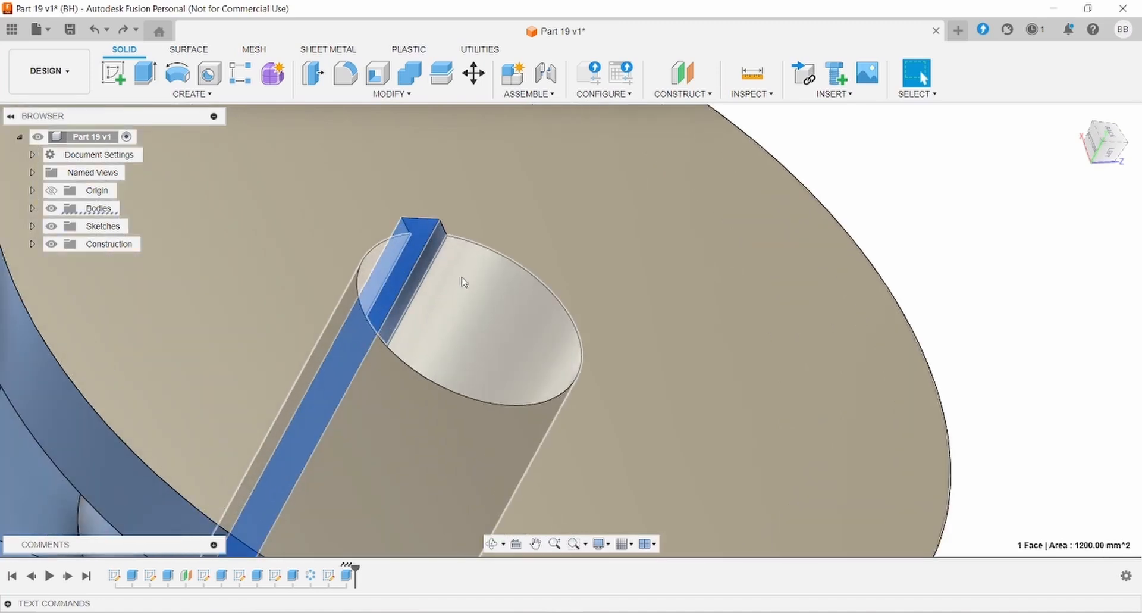
shift+middle_drag(459, 290, 583, 208)
ctrl+click(691, 211)
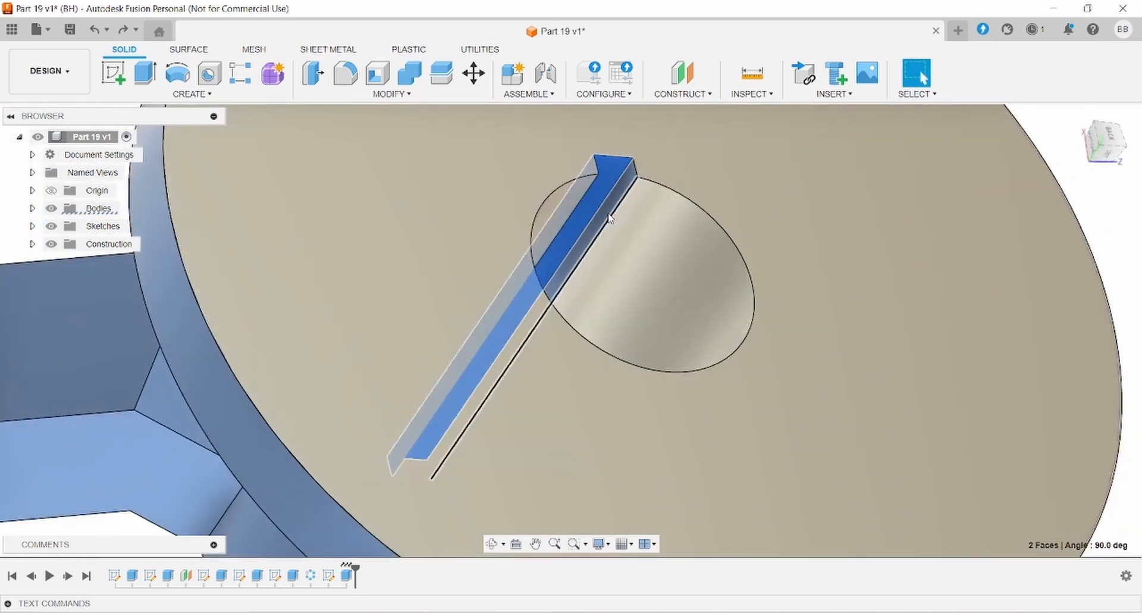
ctrl+click(663, 219)
key(a)
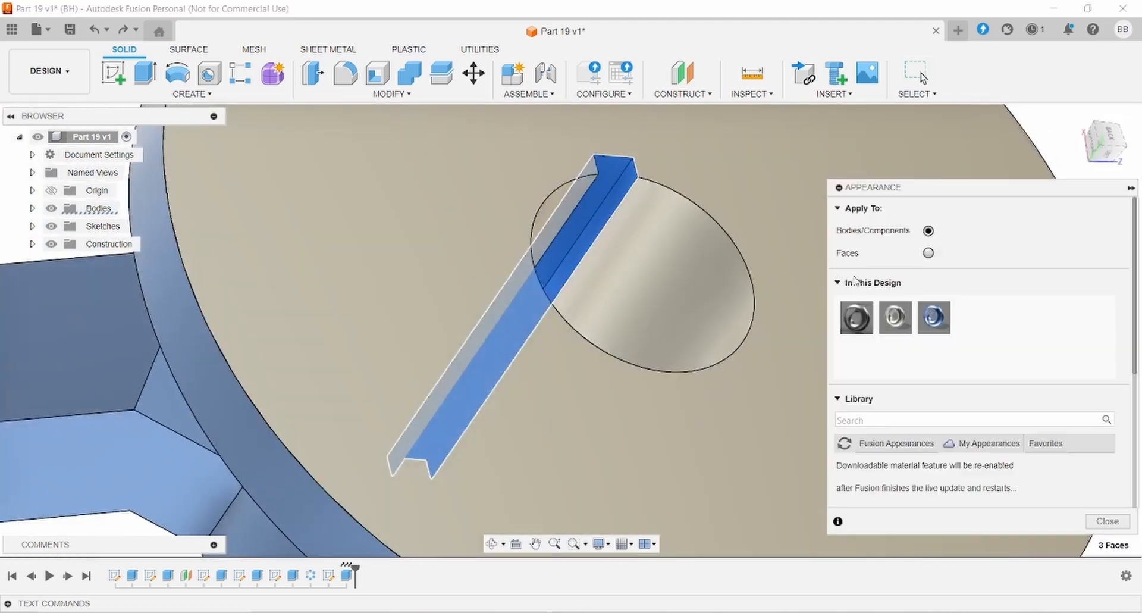
drag(902, 317, 695, 269)
drag(609, 201, 619, 205)
click(1107, 521)
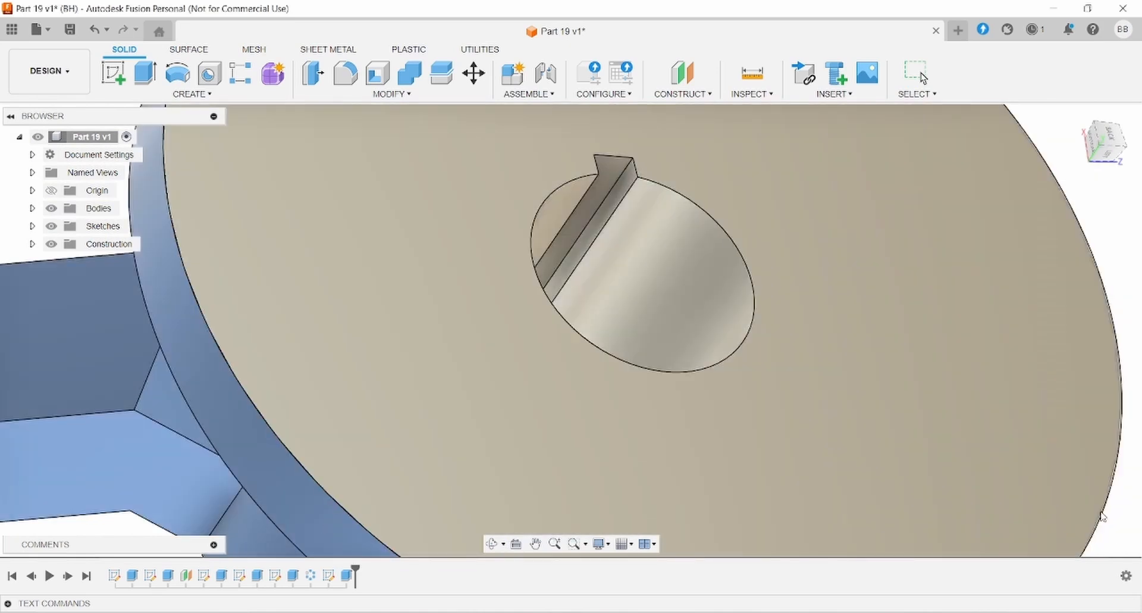
shift+middle_drag(837, 406, 786, 397)
scroll(781, 404, down, 8)
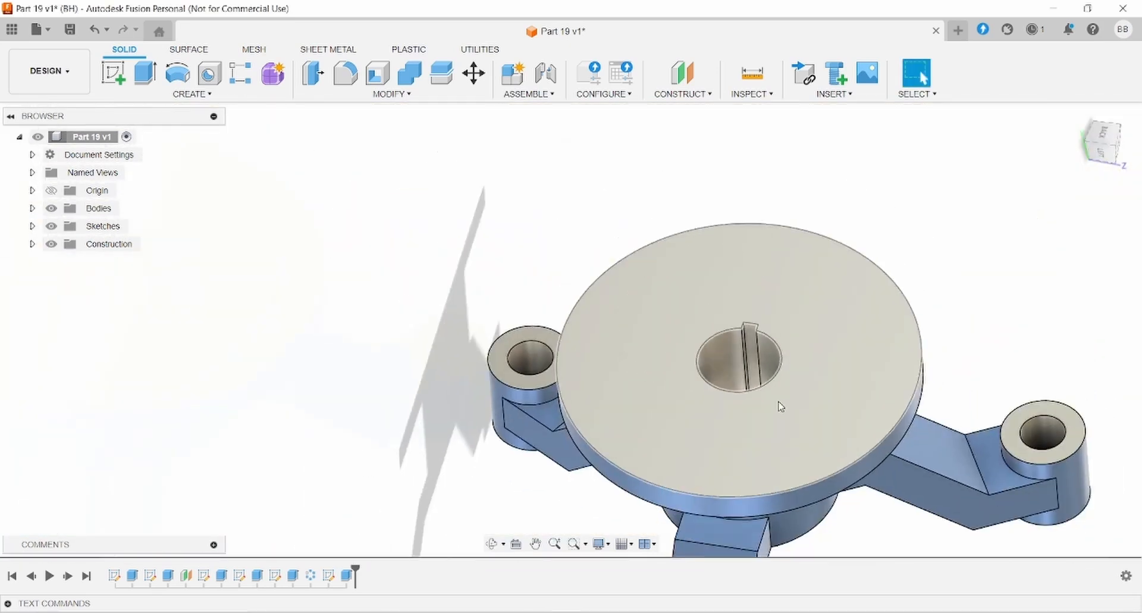
shift+middle_drag(659, 442, 646, 500)
middle_drag(732, 495, 642, 345)
middle_drag(774, 337, 283, 462)
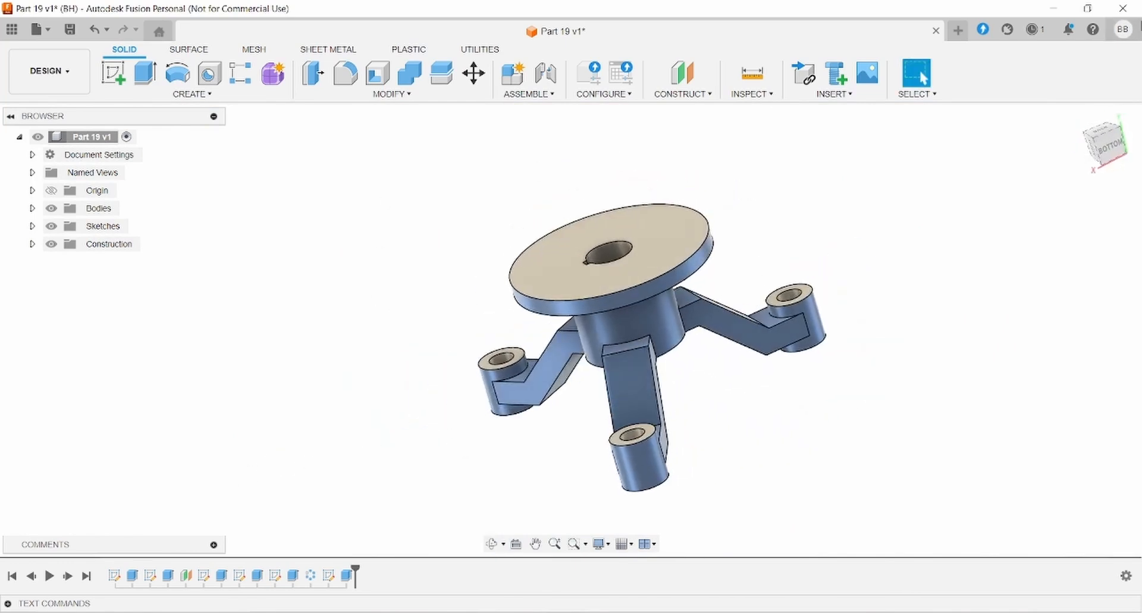